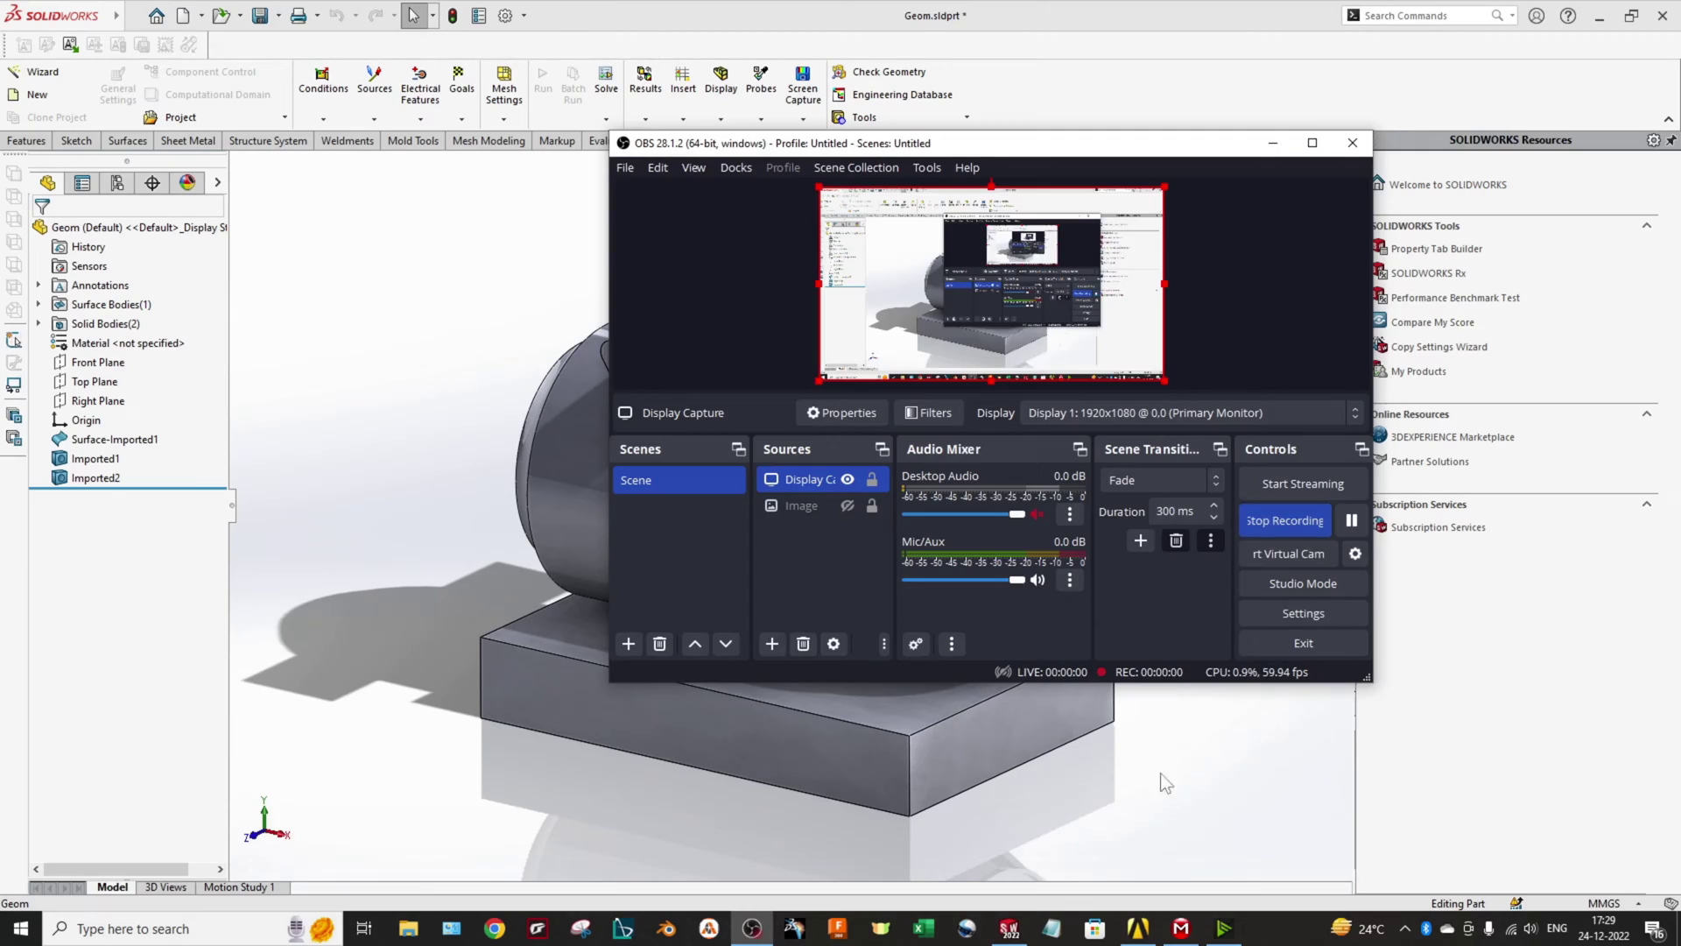
Examine the soda can, the punch above it and the die block beneath it from several angles in SOLIDWORKS.
{"action": "left_click", "coordinate": [1164, 782]}
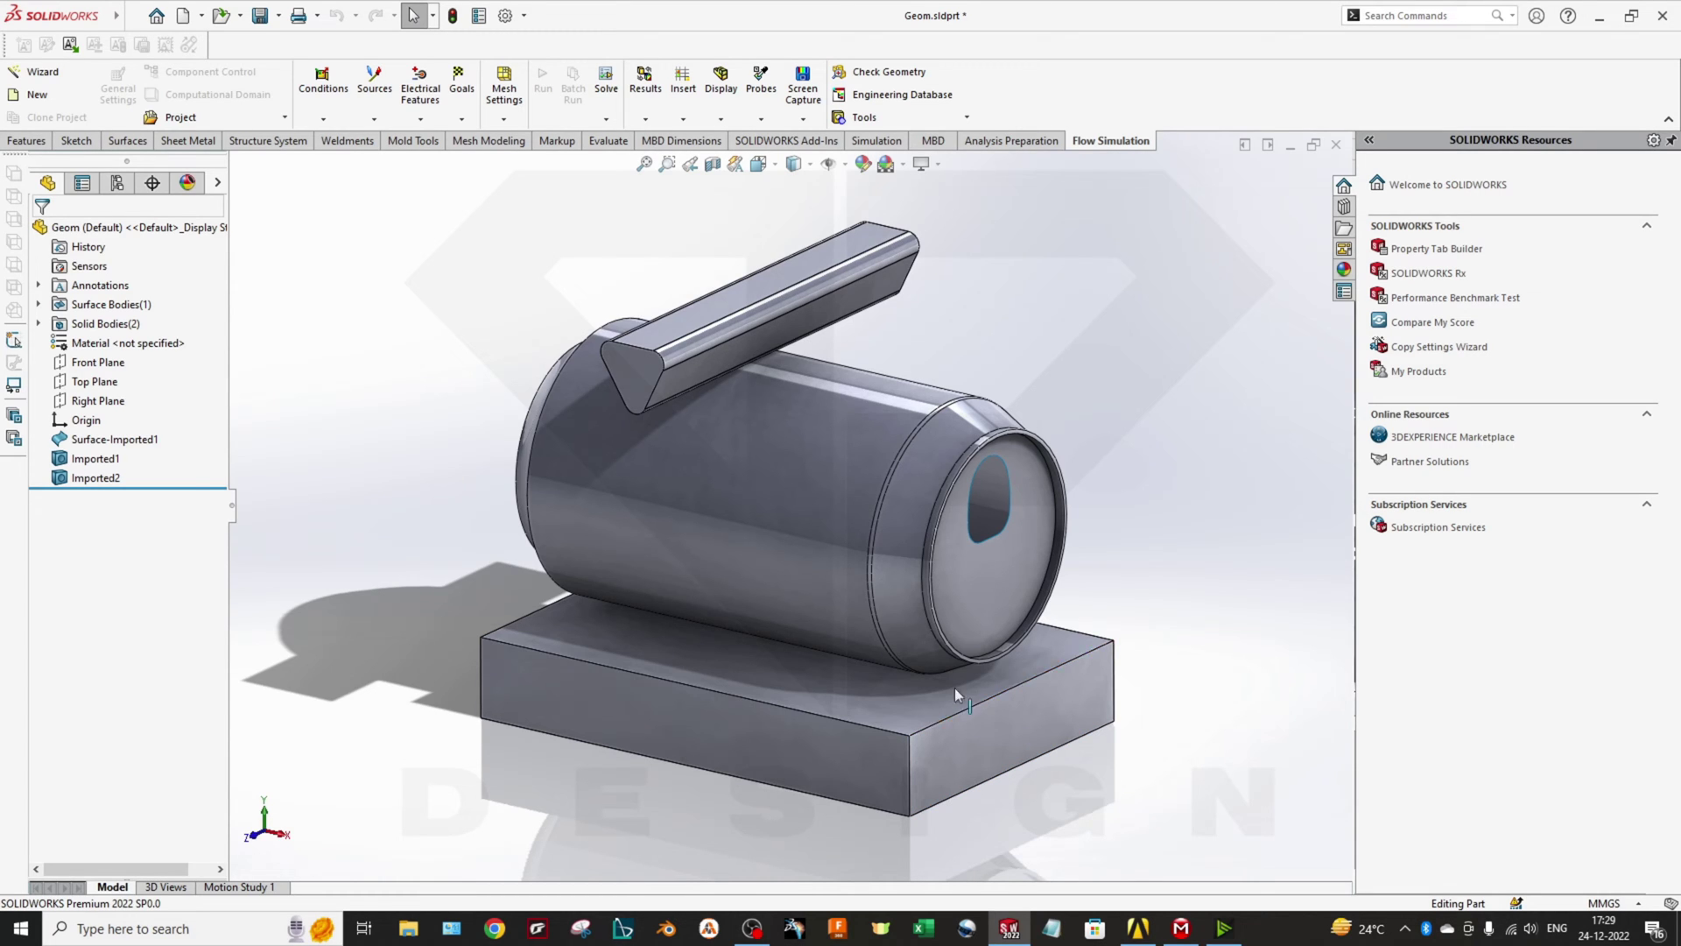
{"action": "middle_click_drag", "start_coordinate": [797, 765], "coordinate": [799, 728]}
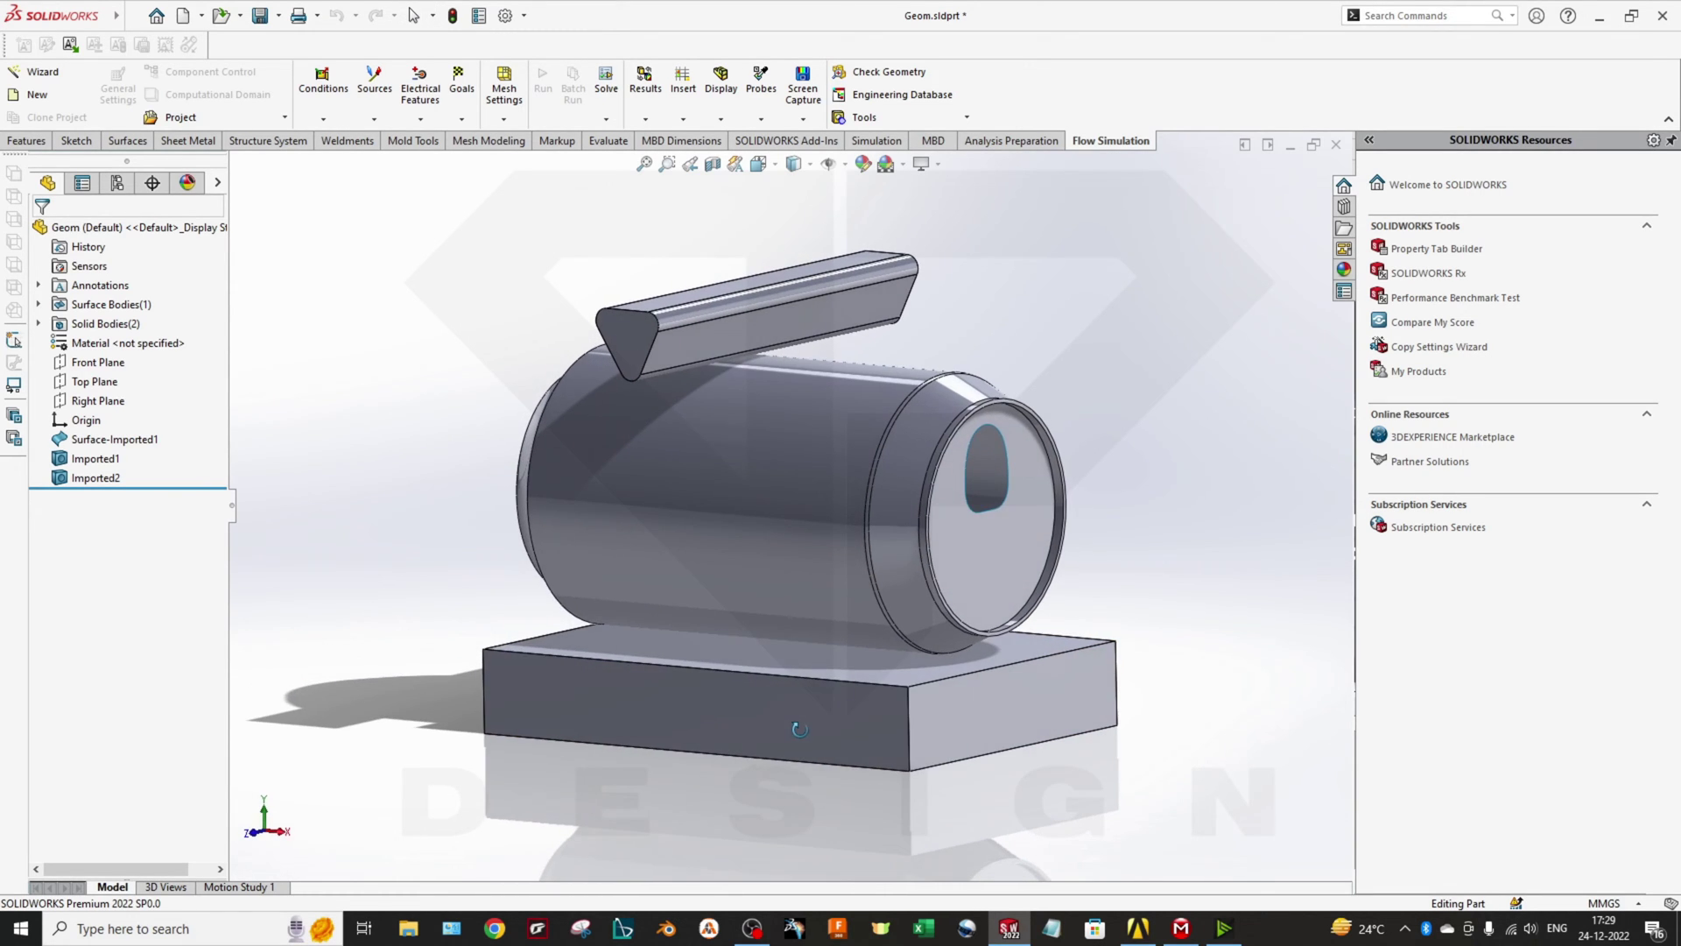
{"action": "left_click", "coordinate": [802, 491]}
{"action": "left_click", "coordinate": [732, 345]}
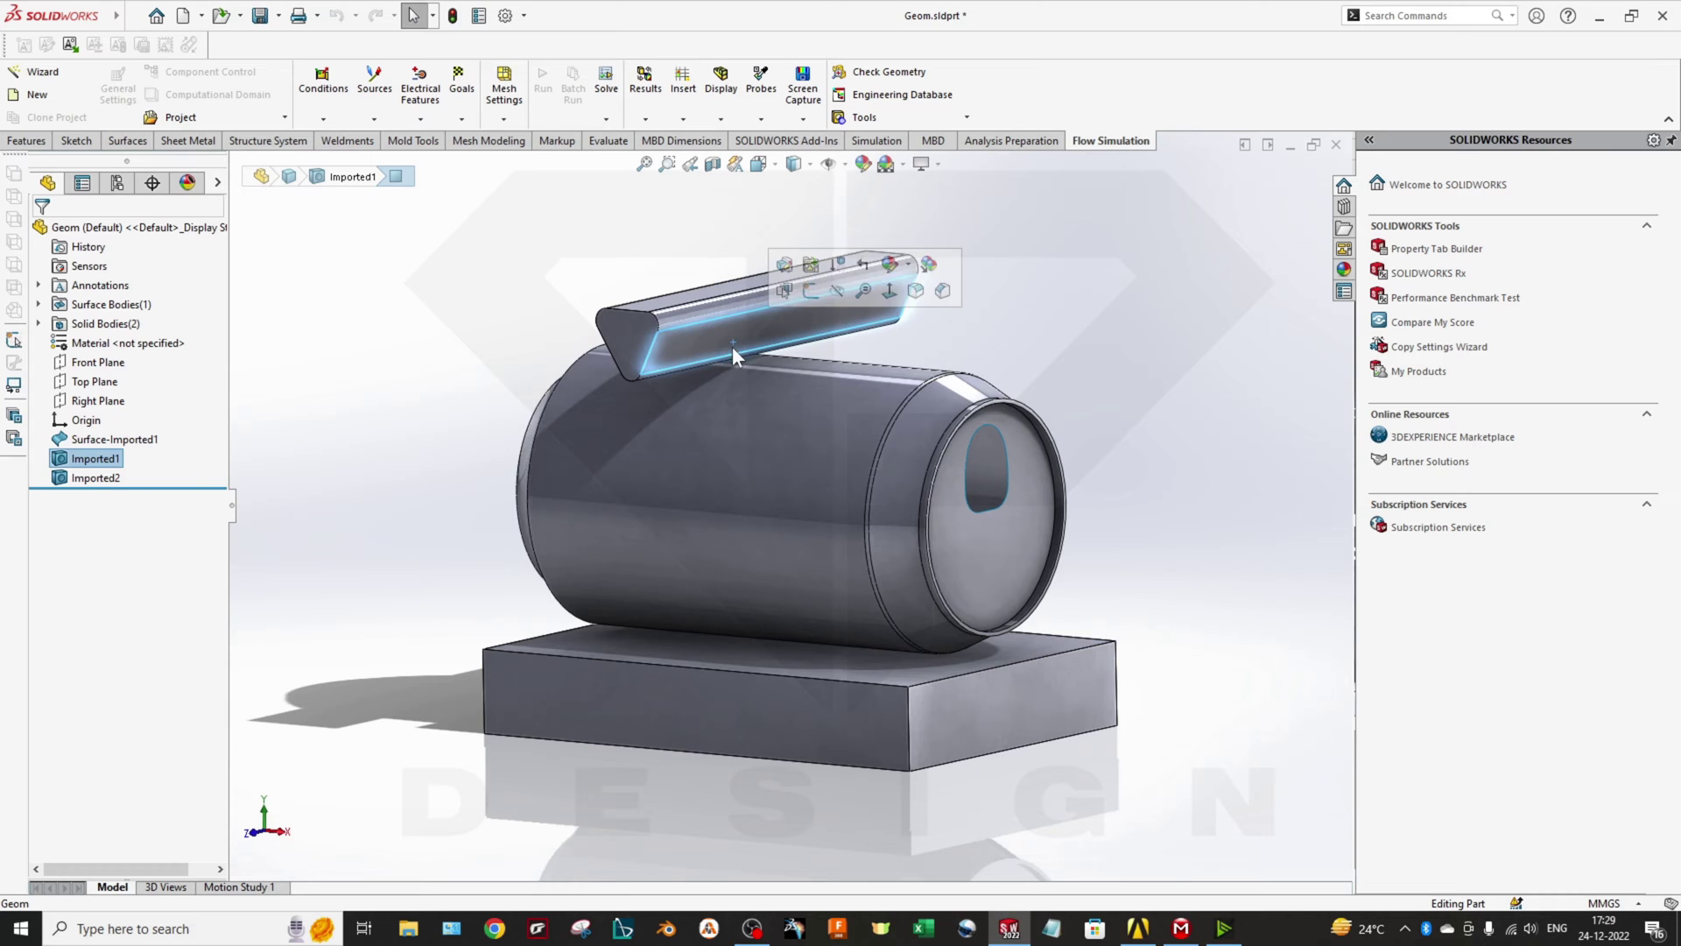
{"action": "left_click", "coordinate": [766, 713], "text": "ctrl"}
{"action": "middle_click_drag", "start_coordinate": [765, 713], "coordinate": [828, 805]}
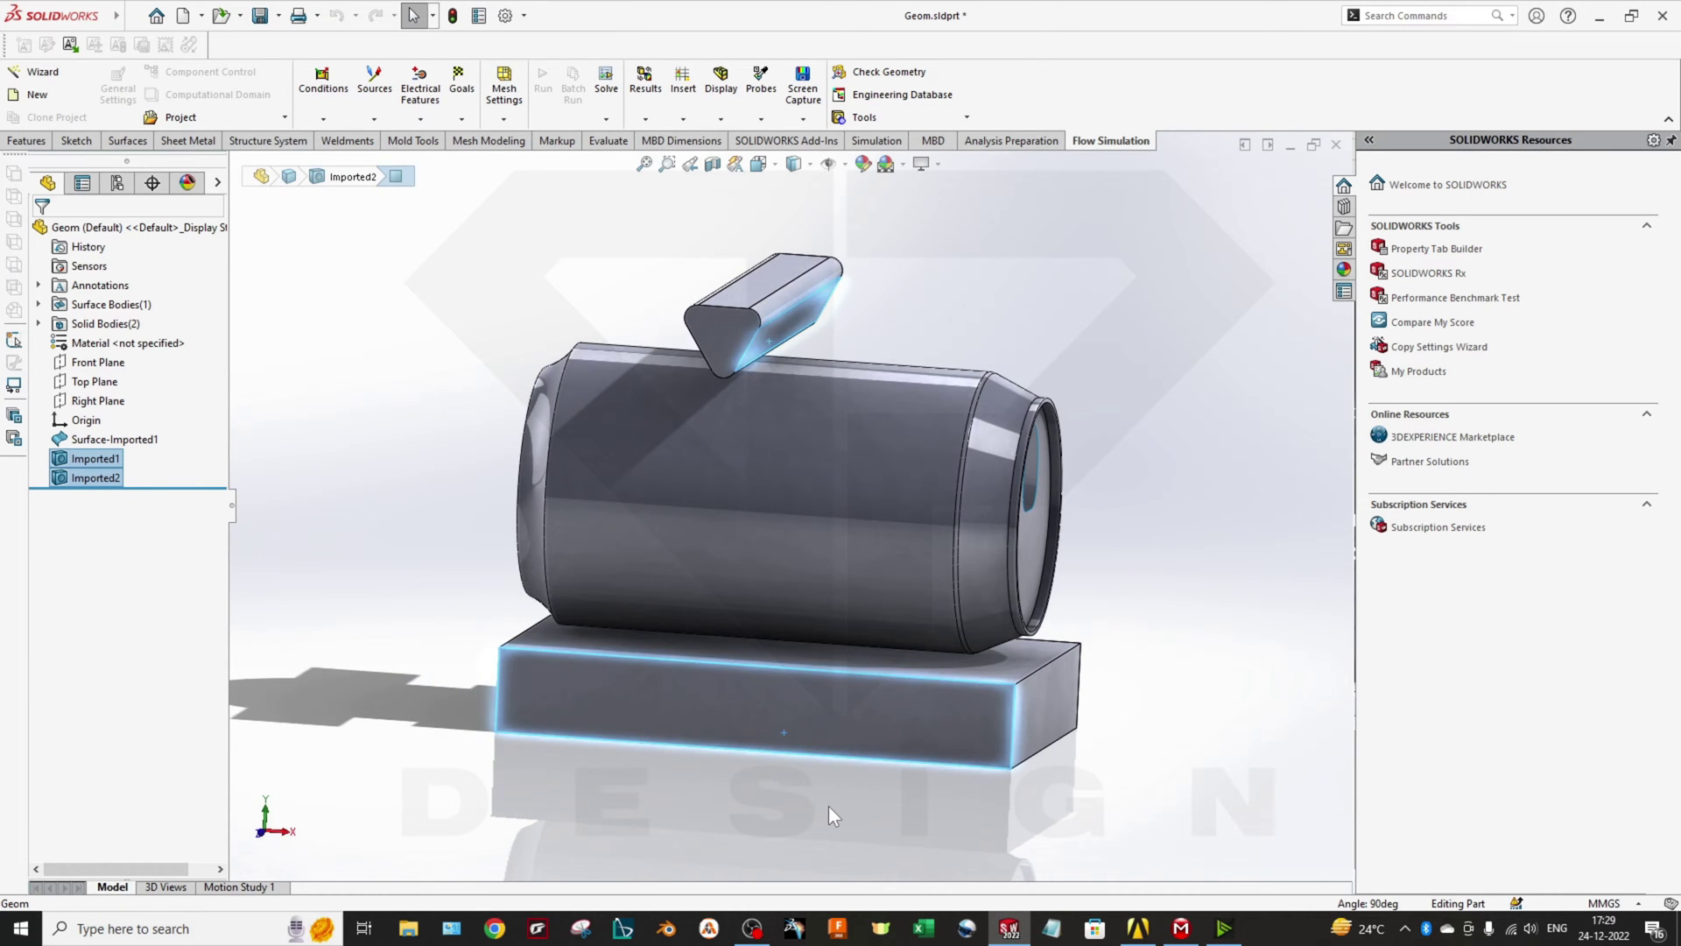
{"action": "left_click", "coordinate": [829, 806]}
{"action": "middle_click_drag", "start_coordinate": [601, 771], "coordinate": [613, 738]}
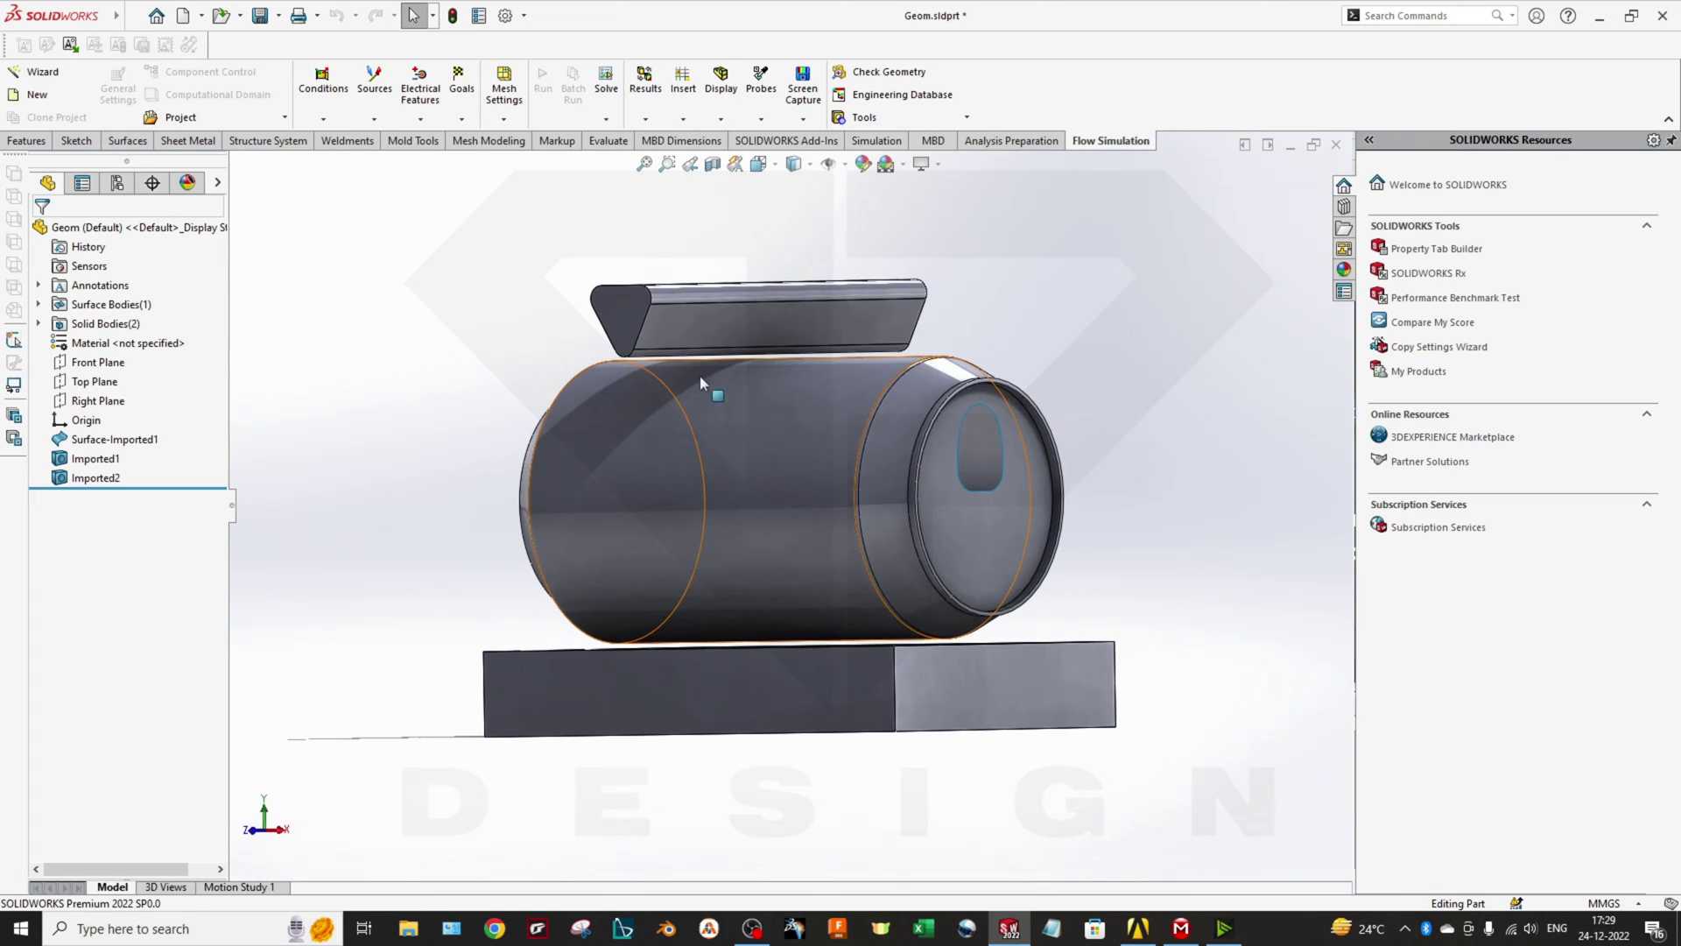
{"action": "middle_click_drag", "start_coordinate": [701, 634], "coordinate": [690, 692]}
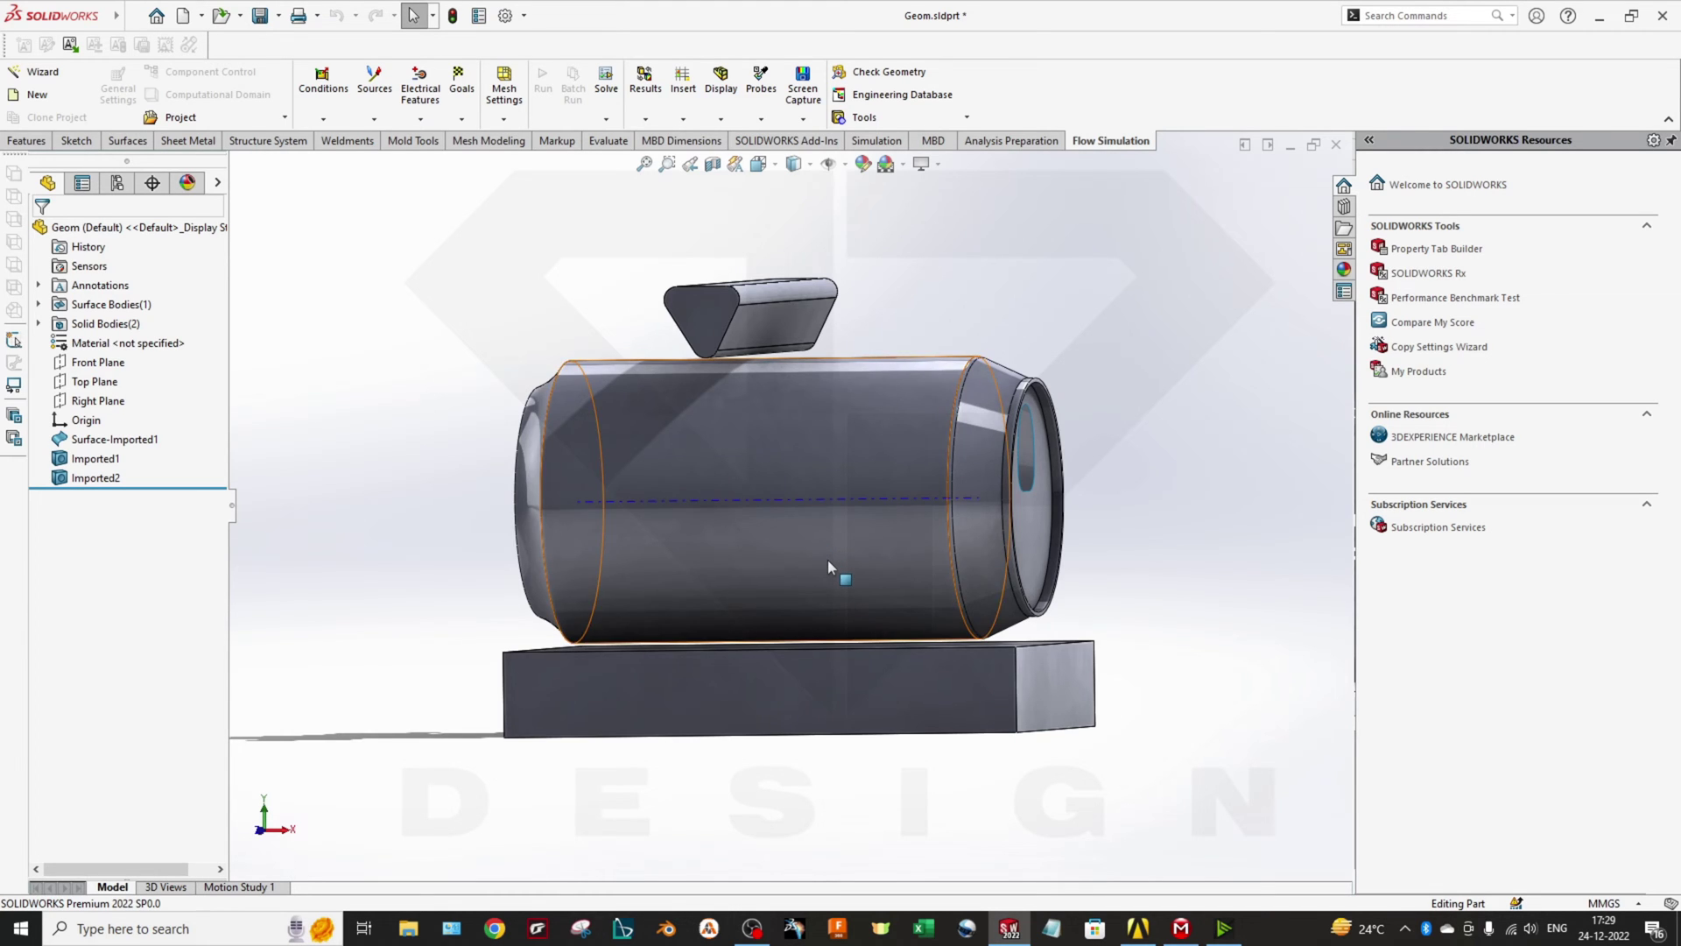
{"action": "scroll", "coordinate": [828, 559], "scroll_direction": "up", "scroll_amount": 2}
{"action": "scroll", "coordinate": [800, 512], "scroll_direction": "down", "scroll_amount": 4}
{"action": "middle_click_drag", "start_coordinate": [707, 552], "coordinate": [710, 596]}
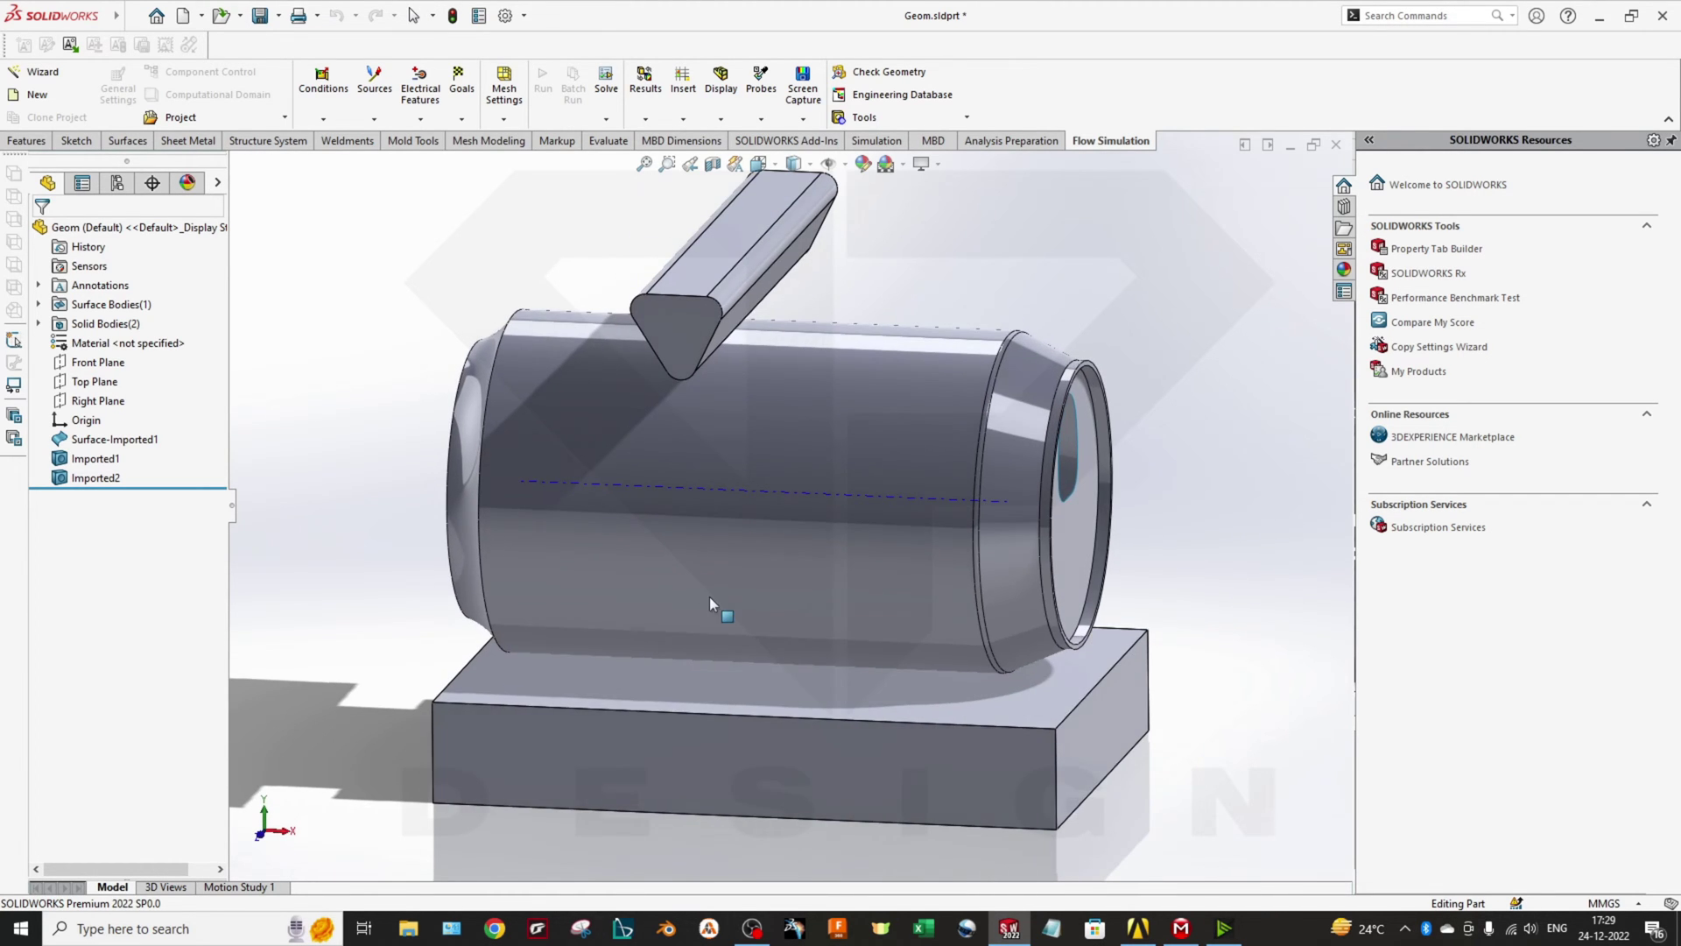
{"action": "left_click", "coordinate": [1012, 469]}
{"action": "middle_click_drag", "start_coordinate": [1012, 469], "coordinate": [743, 664]}
Select the Imported1 and Imported2 solid features and examine the punch and die against the can's surface body.
{"action": "left_click", "coordinate": [101, 479]}
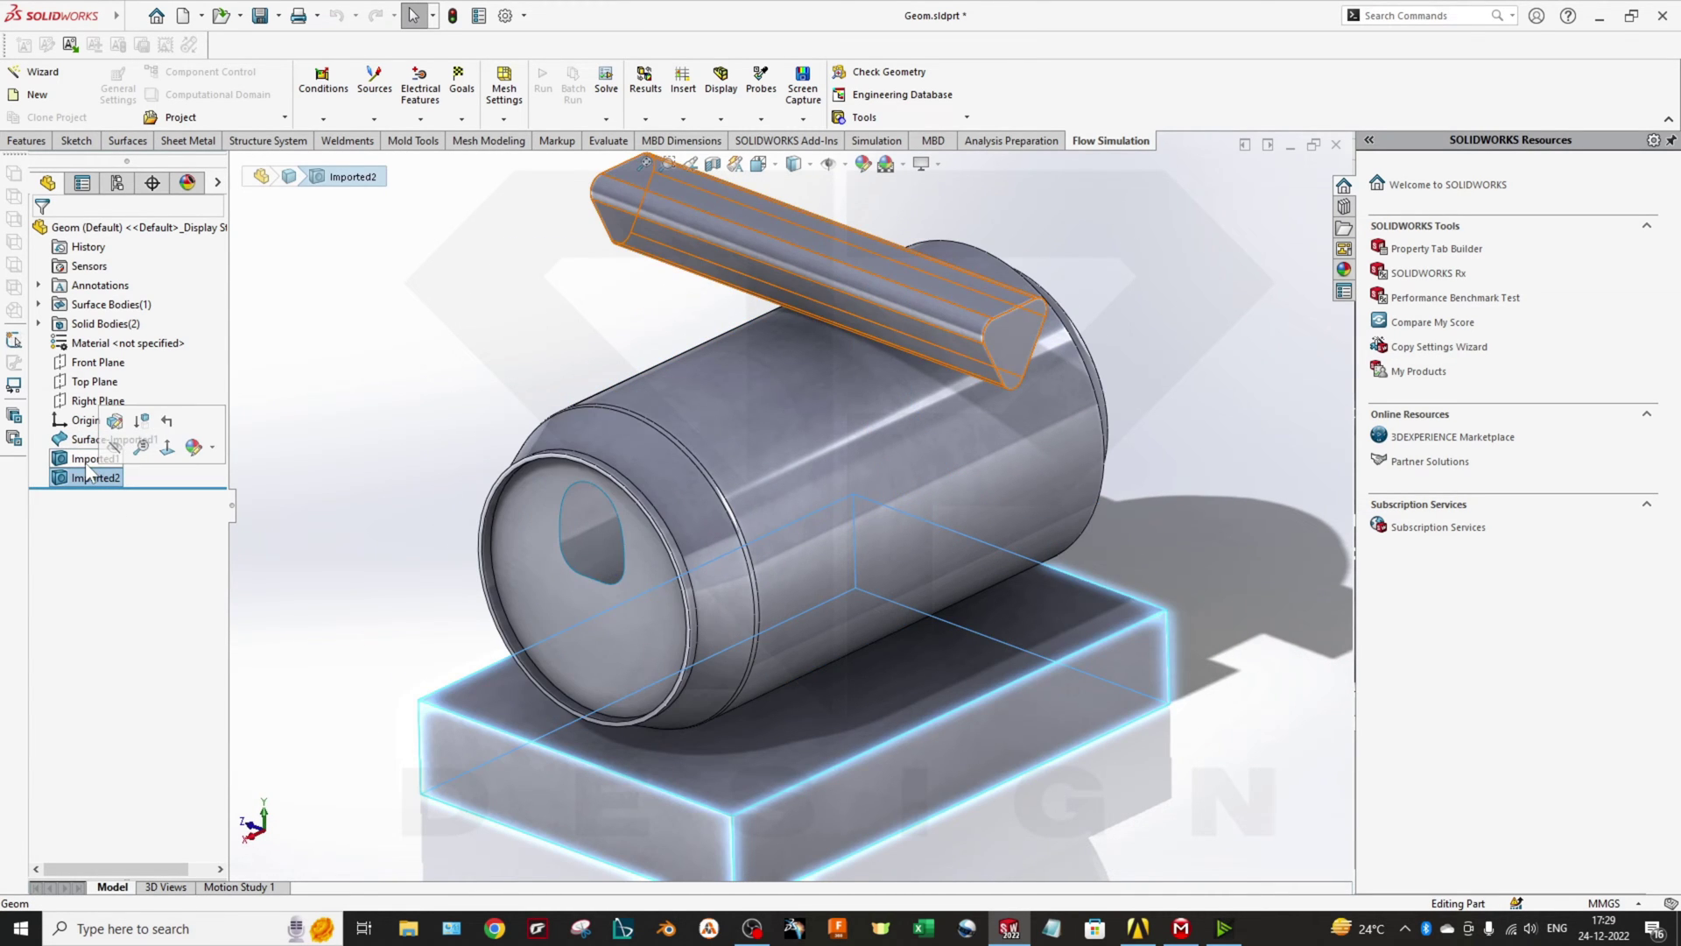
{"action": "left_click", "coordinate": [84, 460], "text": "ctrl"}
{"action": "scroll", "coordinate": [897, 502], "scroll_direction": "down", "scroll_amount": 5}
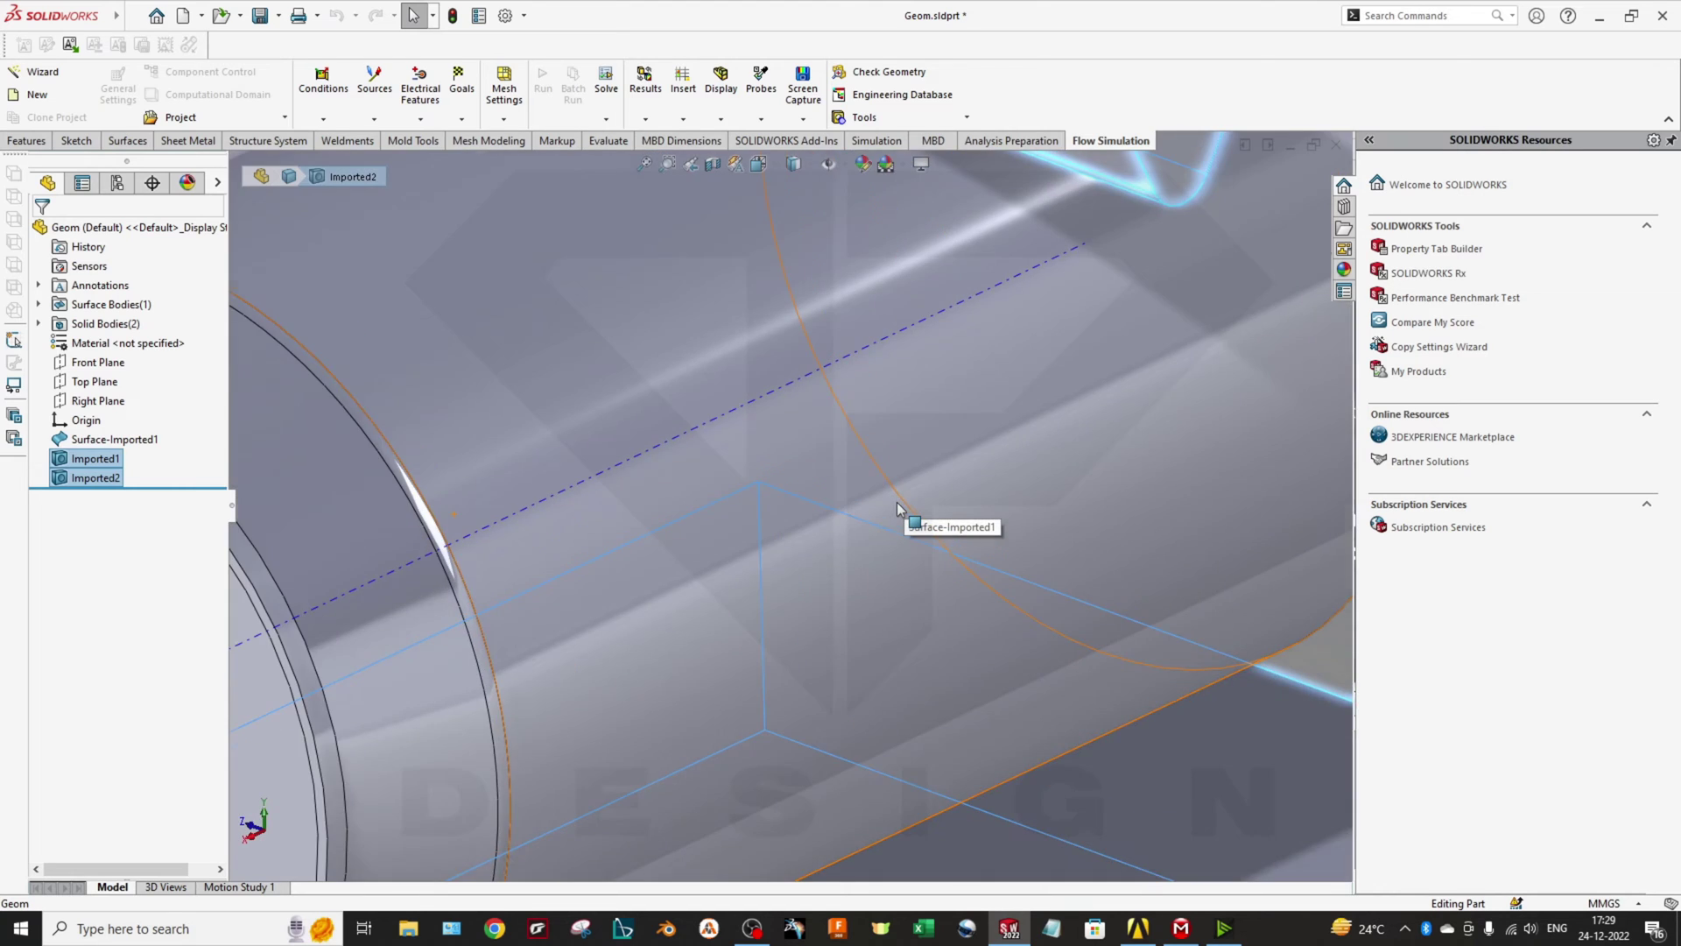
{"action": "scroll", "coordinate": [897, 502], "scroll_direction": "up", "scroll_amount": 4}
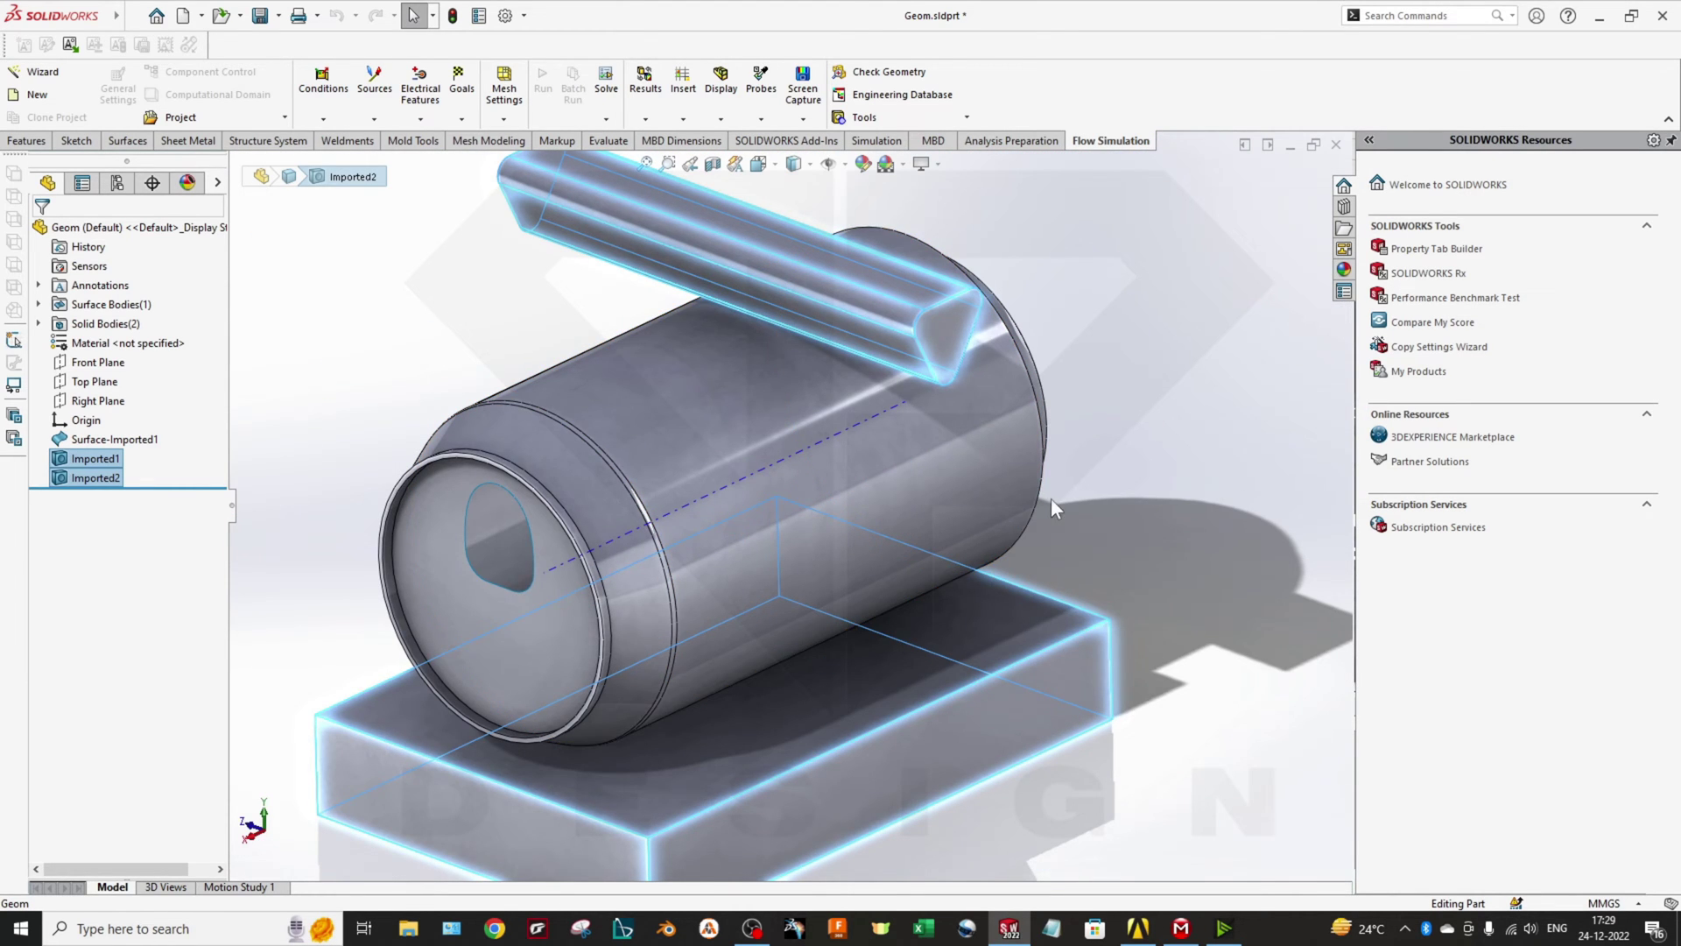
{"action": "scroll", "coordinate": [973, 527], "scroll_direction": "up", "scroll_amount": 4}
{"action": "scroll", "coordinate": [702, 556], "scroll_direction": "down", "scroll_amount": 2}
{"action": "middle_click_drag", "start_coordinate": [701, 553], "coordinate": [989, 613]}
Switch to the Soda Can project in ANSYS Workbench and on to its Explicit Dynamics model in ANSYS Mechanical.
{"action": "left_click", "coordinate": [1105, 930]}
{"action": "mouse_move", "coordinate": [1132, 934]}
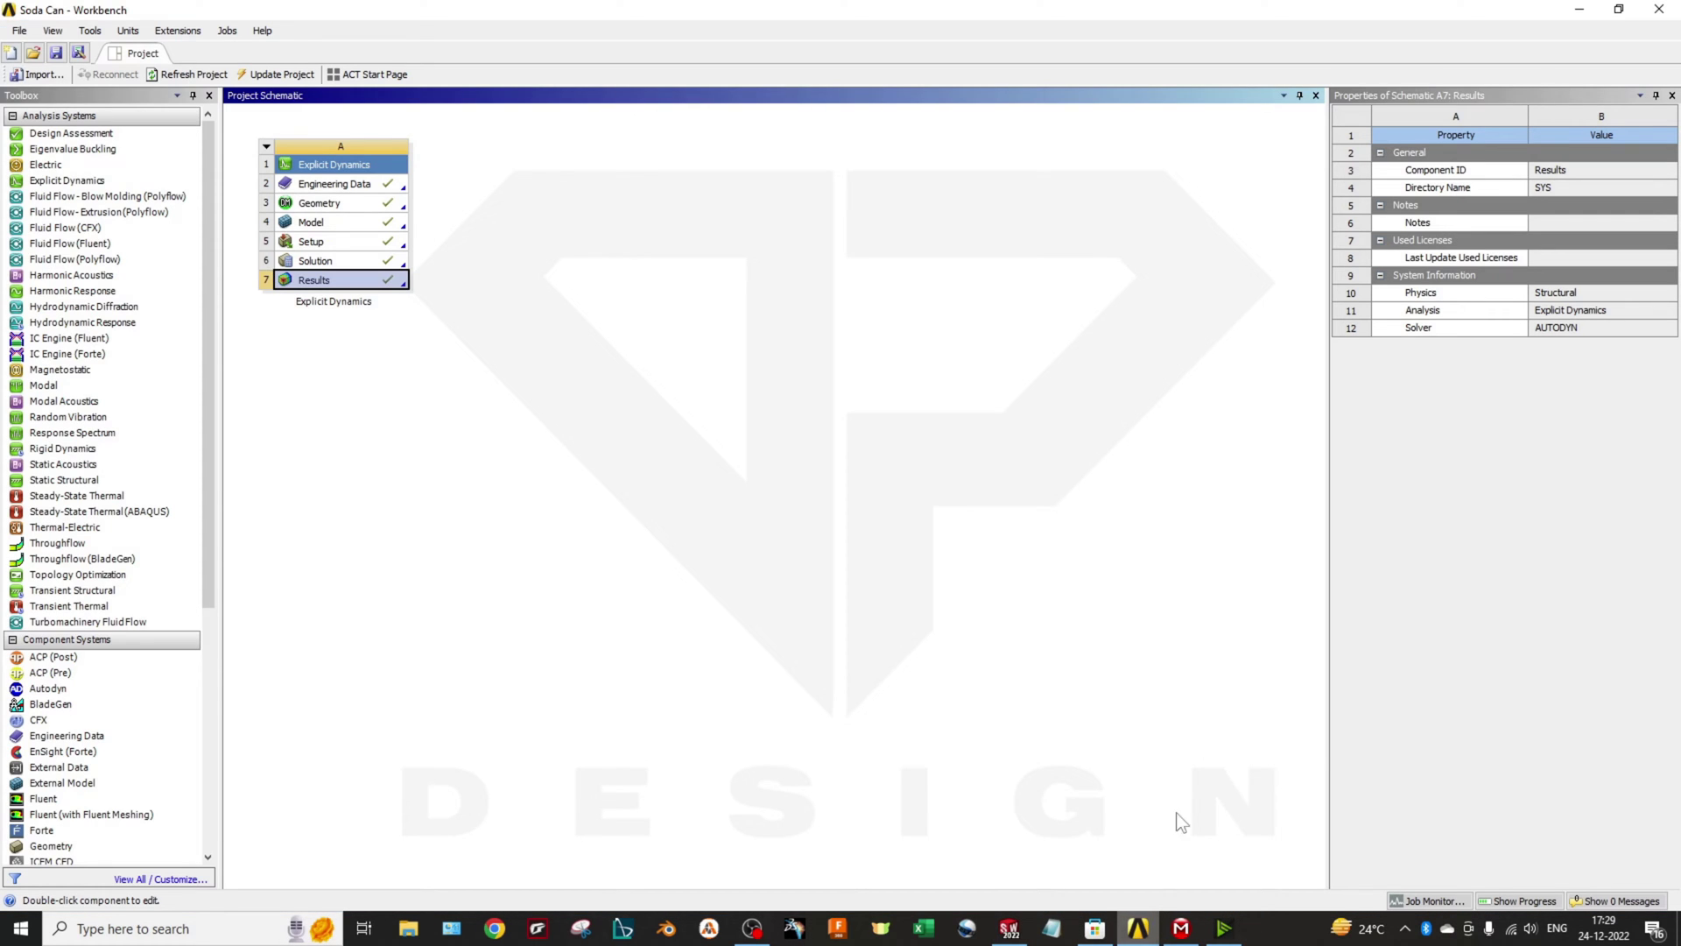
{"action": "left_click", "coordinate": [465, 271]}
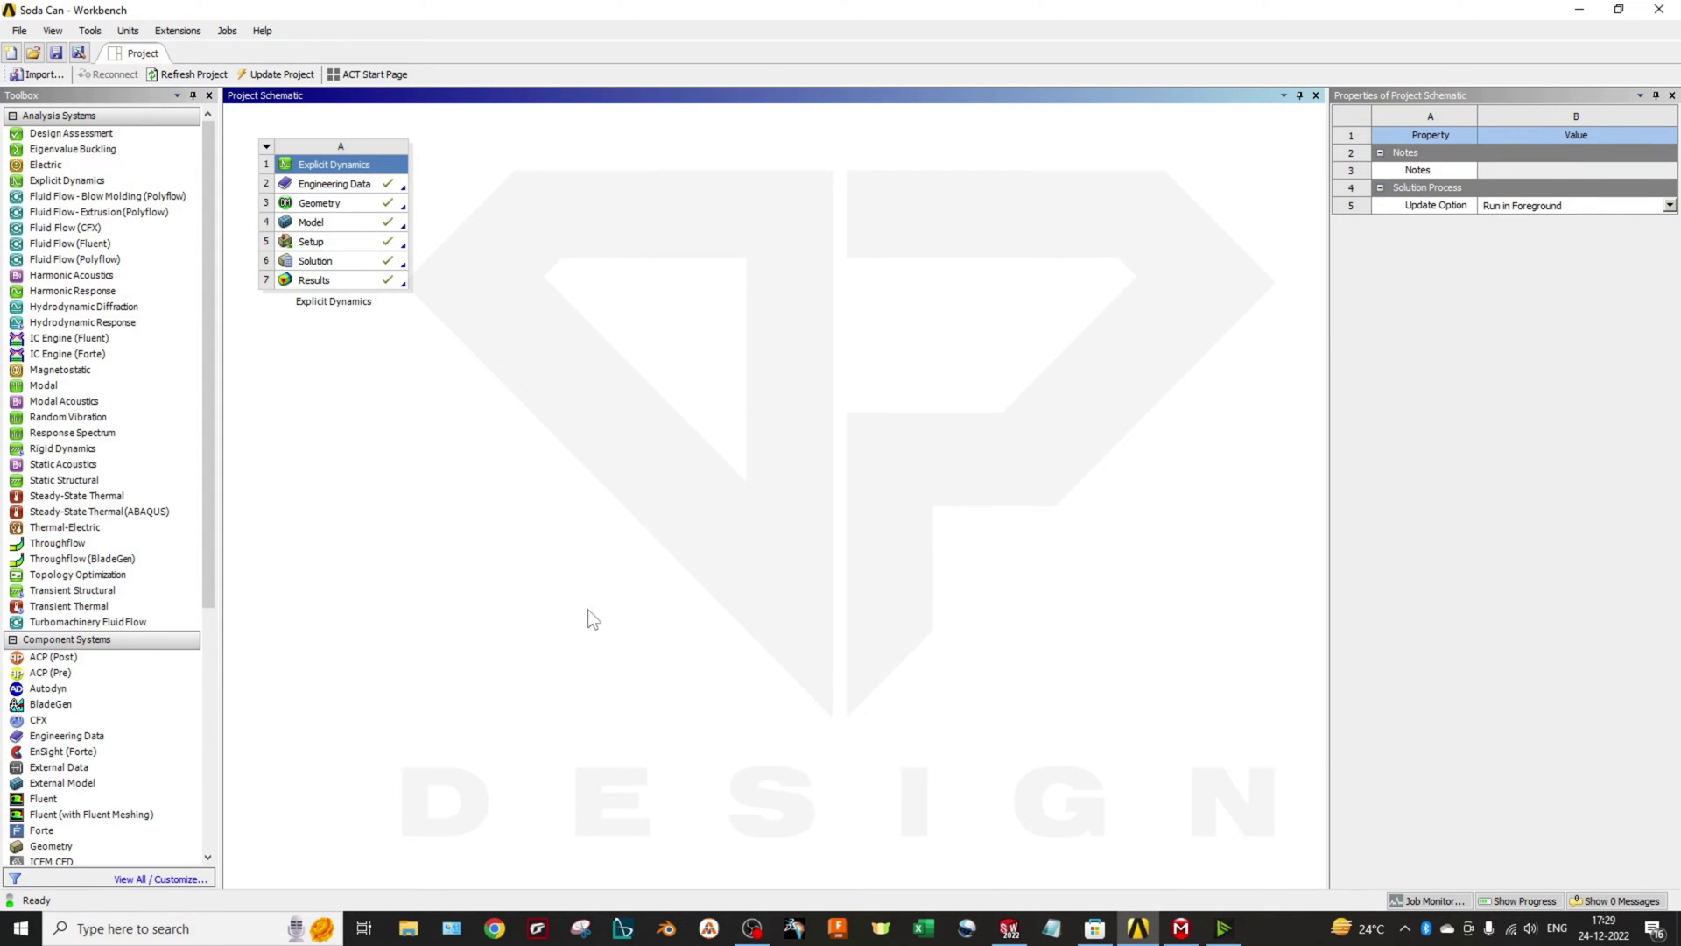
{"action": "left_click", "coordinate": [1180, 928]}
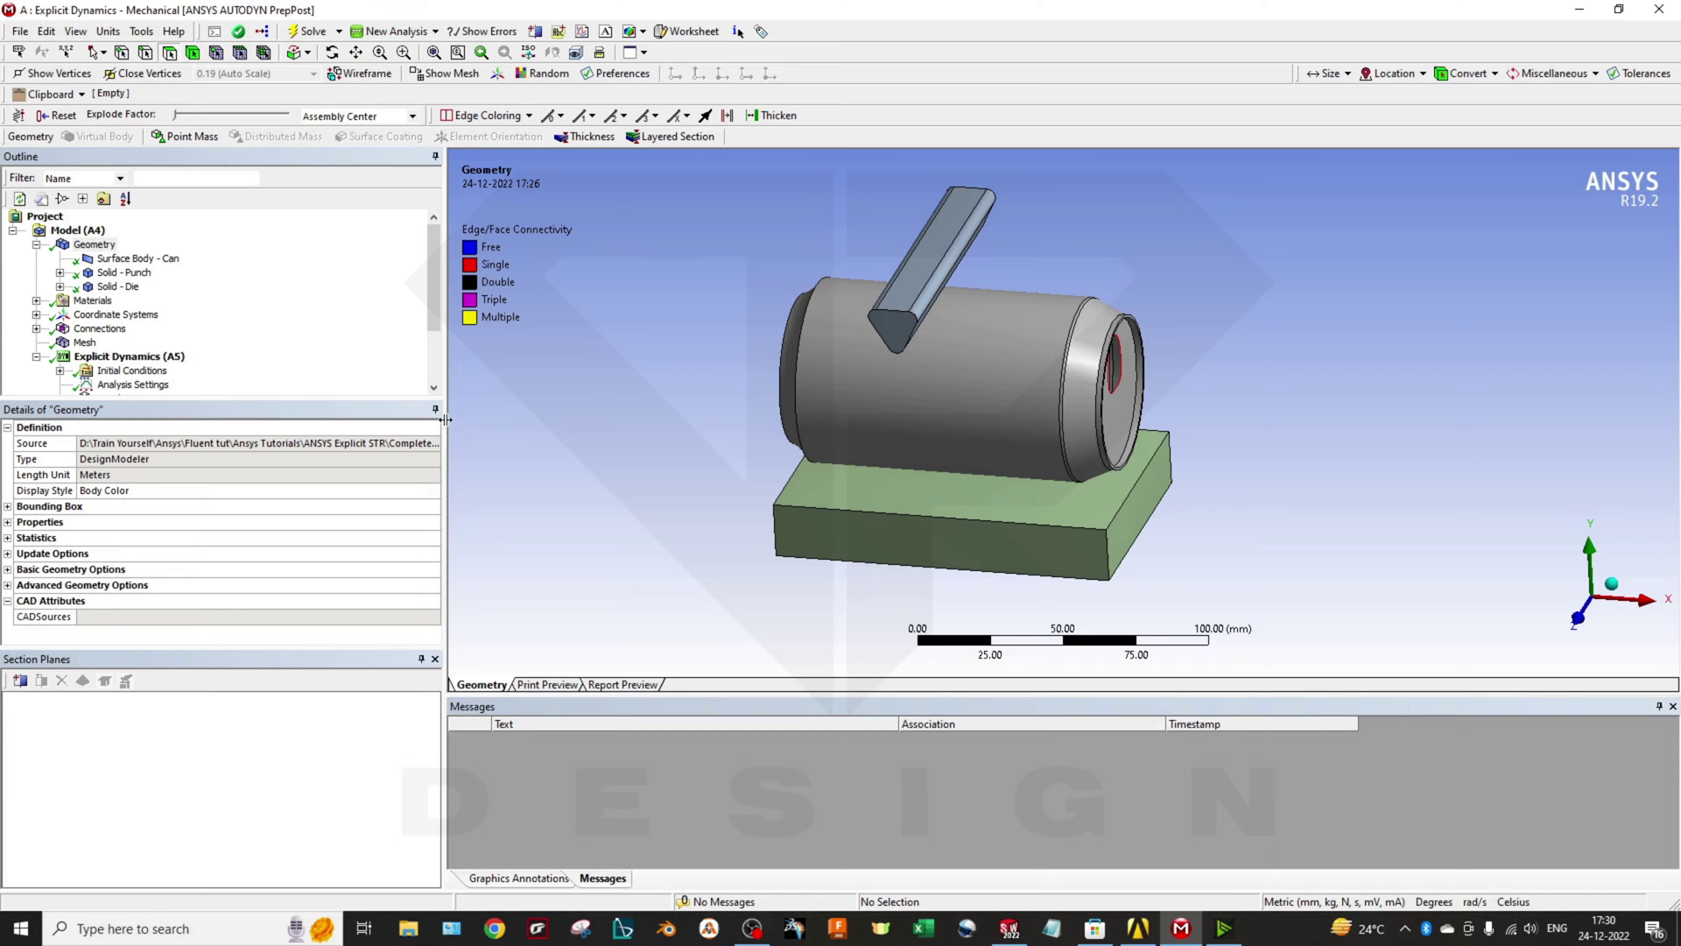
Examine the can's surface body and review its thickness, thickness mode and stiffness behavior.
{"action": "mouse_move", "coordinate": [976, 449]}
{"action": "middle_mouse_down"}
{"action": "mouse_move", "coordinate": [1023, 458]}
{"action": "mouse_move", "coordinate": [946, 448]}
{"action": "mouse_move", "coordinate": [1001, 471]}
{"action": "middle_mouse_up"}
{"action": "left_click", "coordinate": [136, 260]}
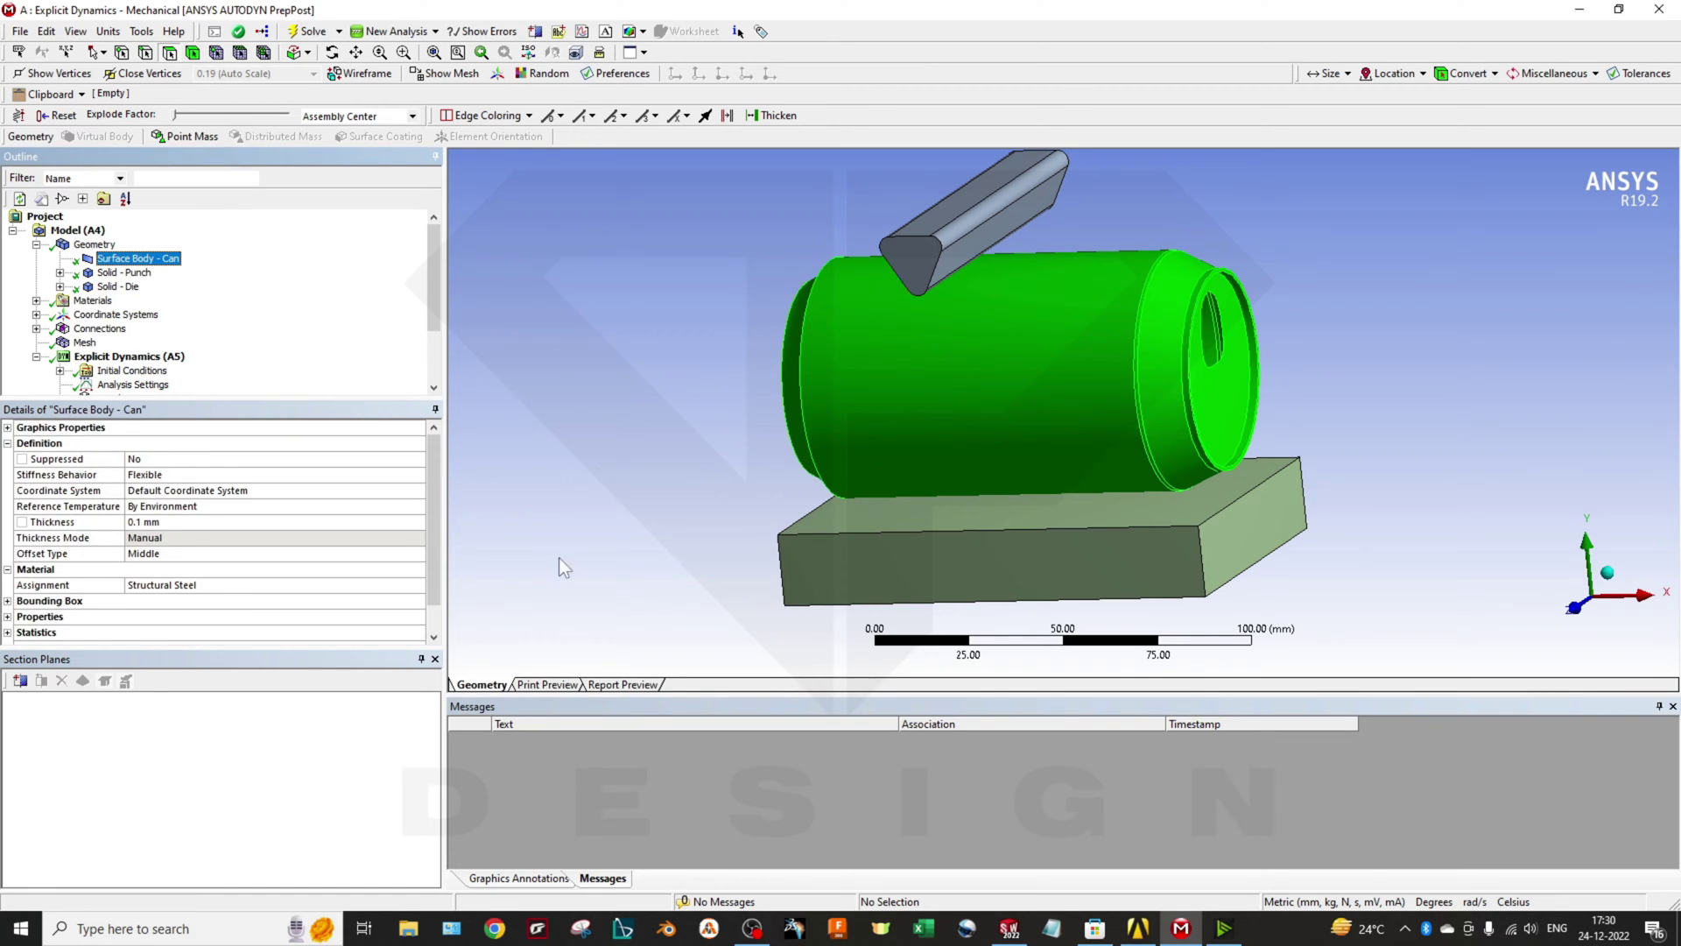
{"action": "middle_click_drag", "start_coordinate": [1043, 349], "coordinate": [1098, 554]}
{"action": "left_click", "coordinate": [1137, 929]}
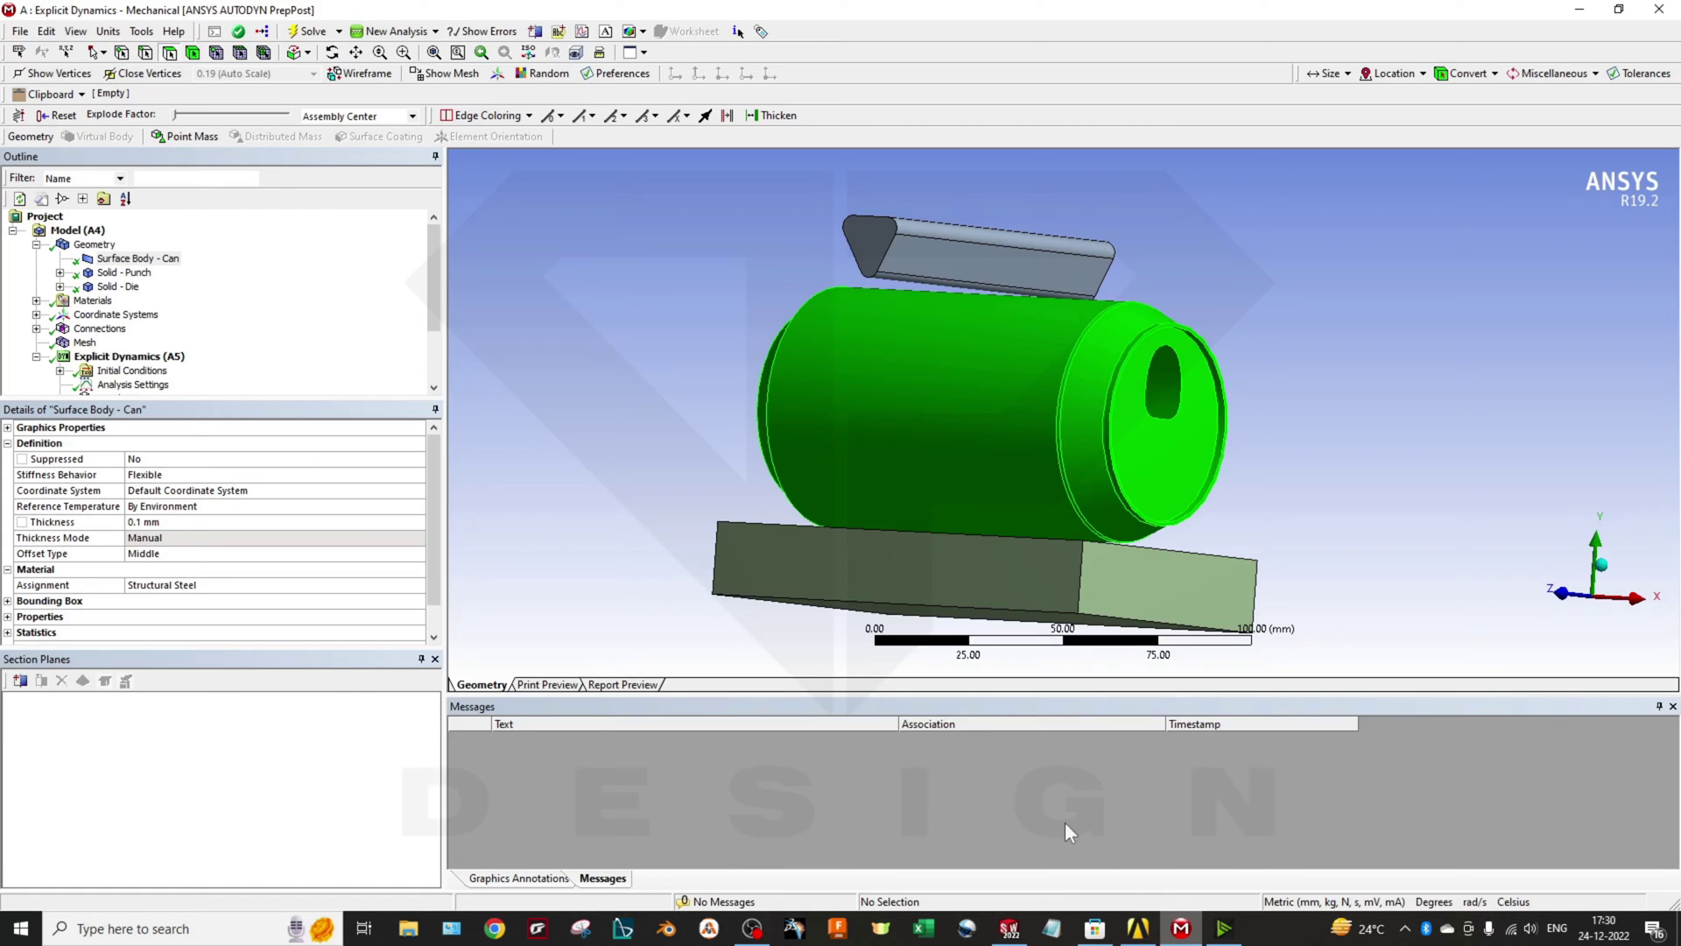
{"action": "scroll", "coordinate": [986, 511], "scroll_direction": "up", "scroll_amount": 3}
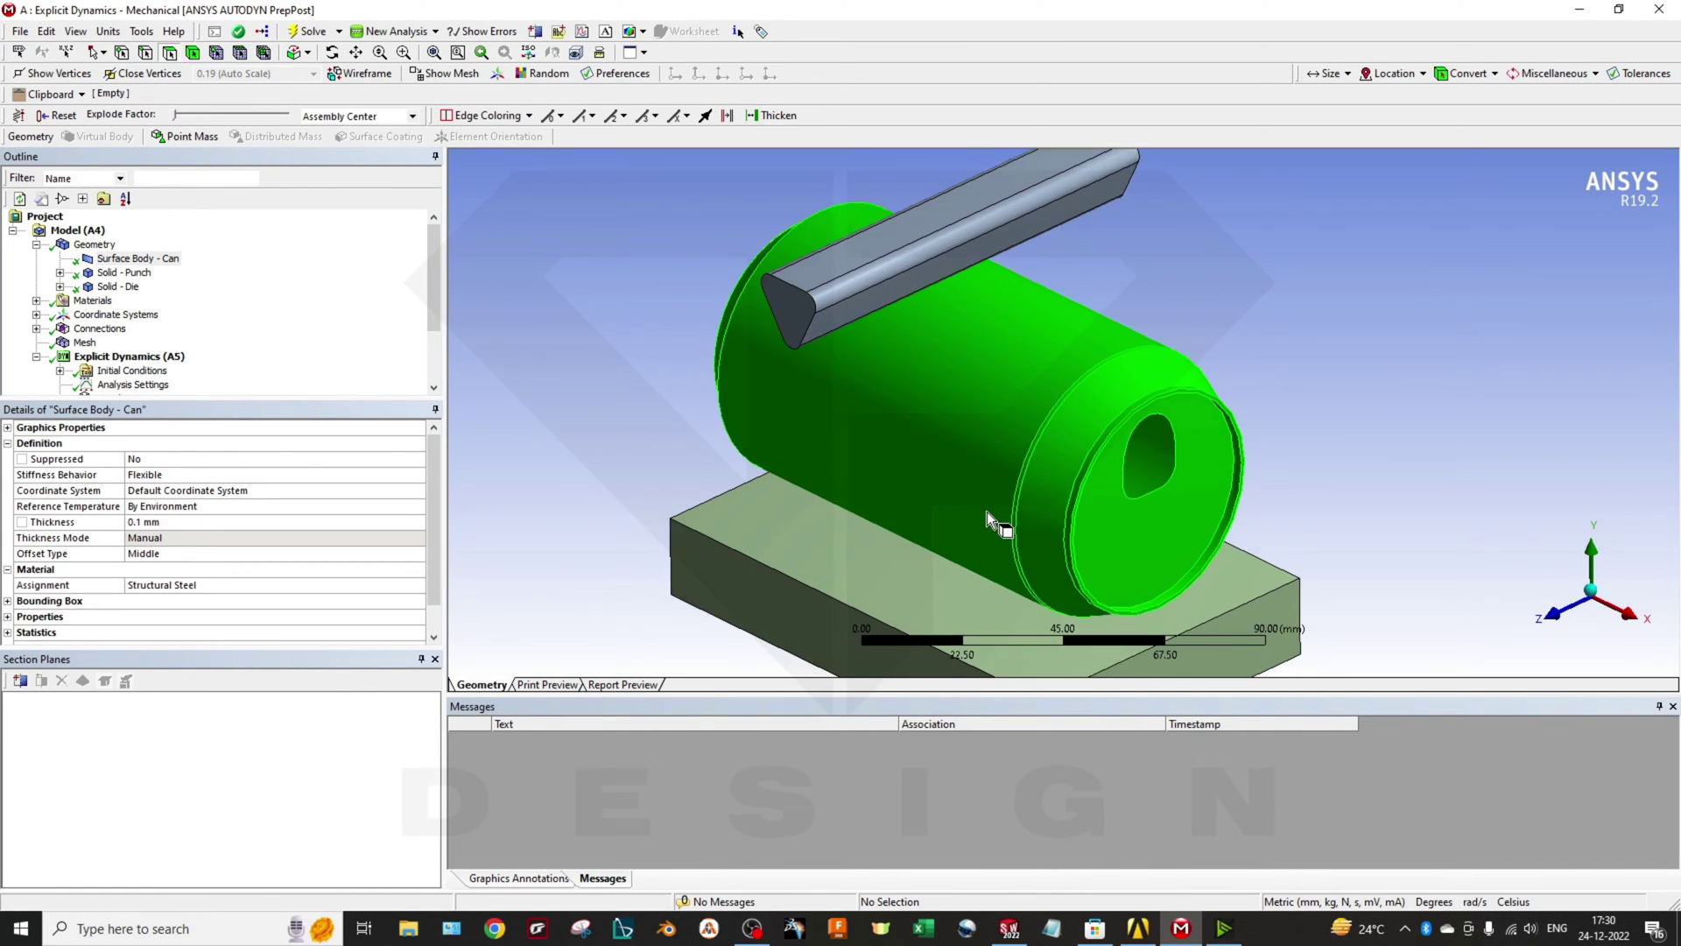
{"action": "middle_click_drag", "start_coordinate": [993, 442], "coordinate": [920, 482]}
{"action": "scroll", "coordinate": [918, 443], "scroll_direction": "up", "scroll_amount": 2}
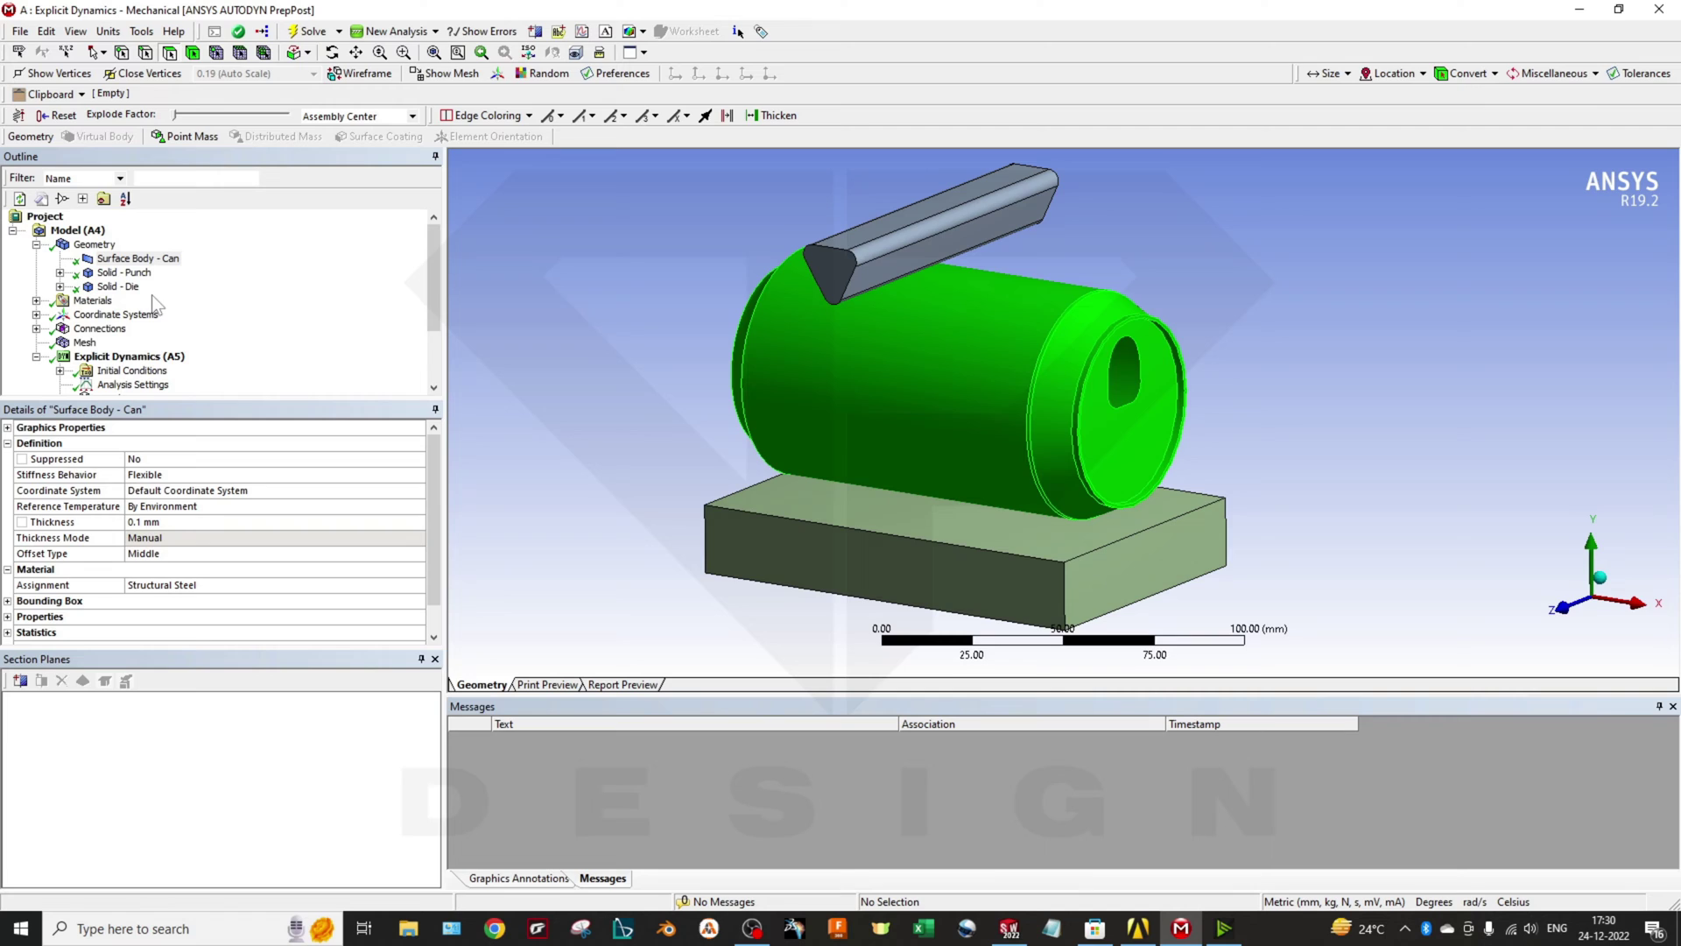
{"action": "left_click", "coordinate": [156, 262]}
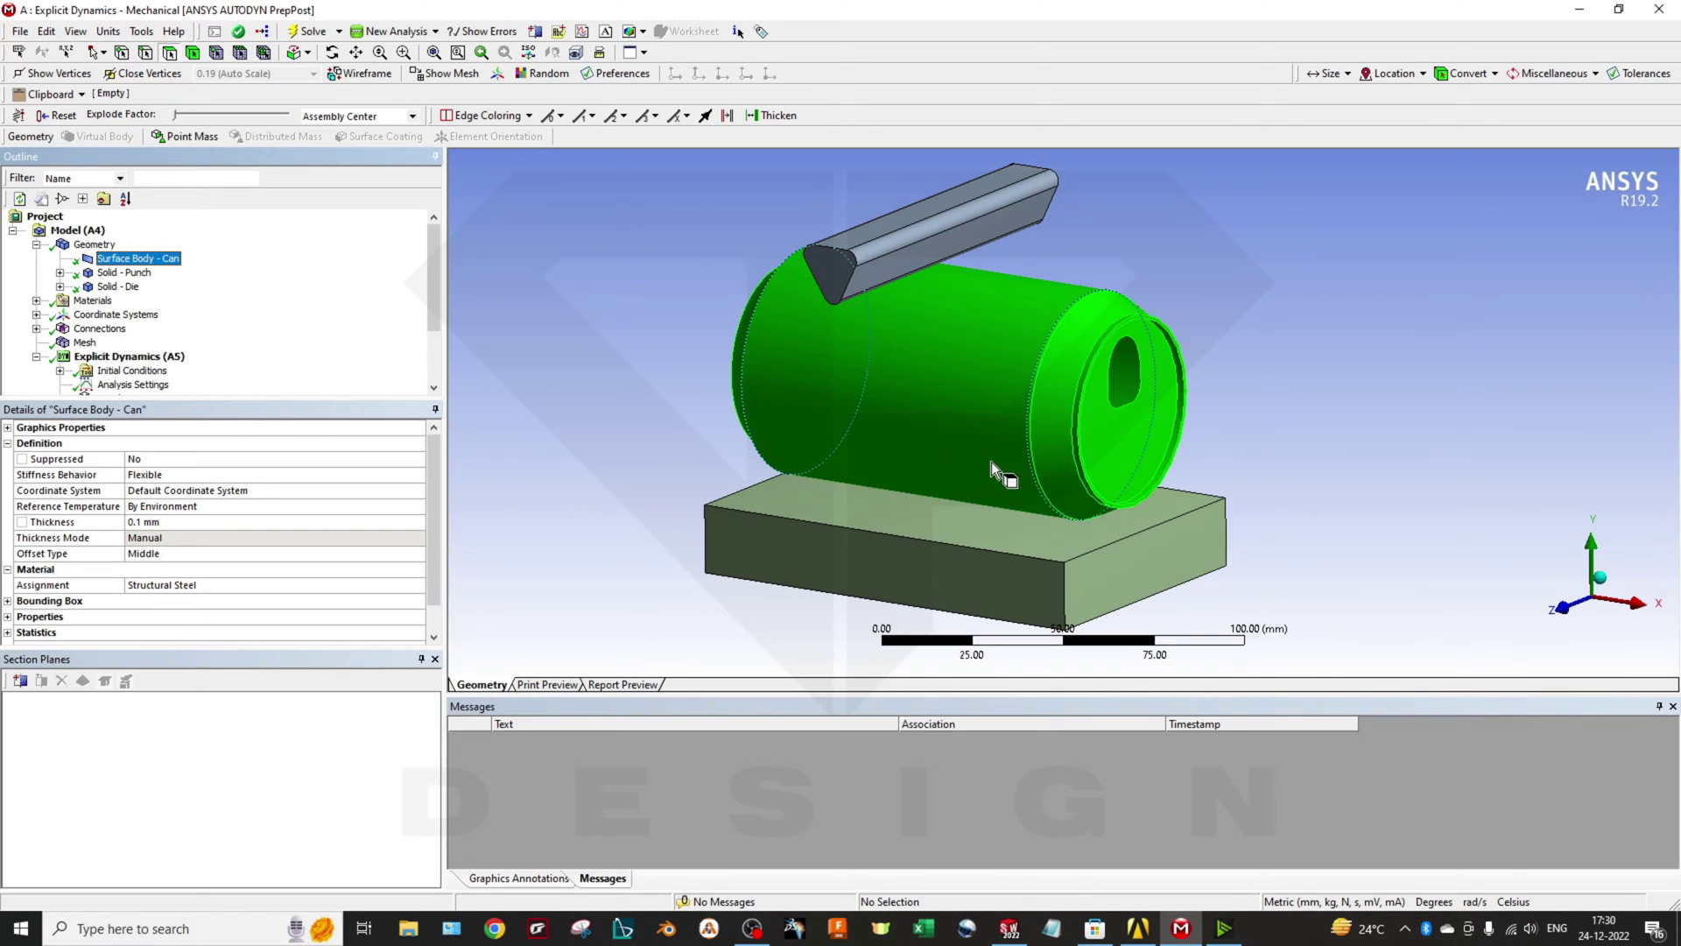
{"action": "left_click", "coordinate": [157, 523]}
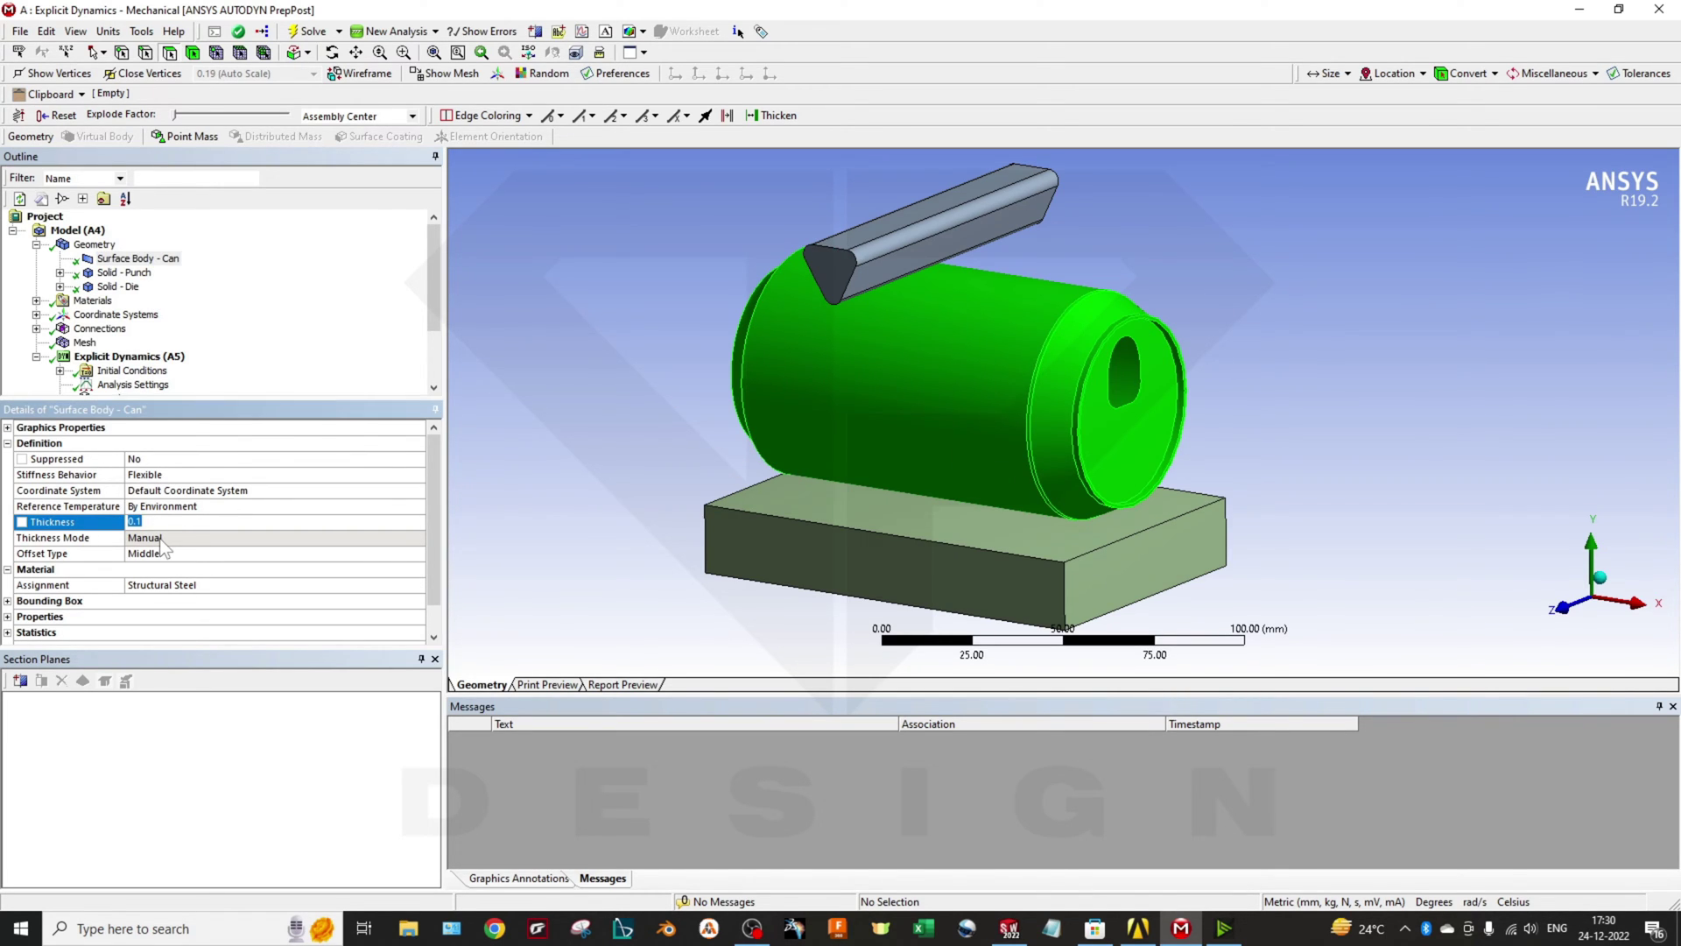
{"action": "left_click", "coordinate": [161, 539]}
{"action": "left_click", "coordinate": [170, 477]}
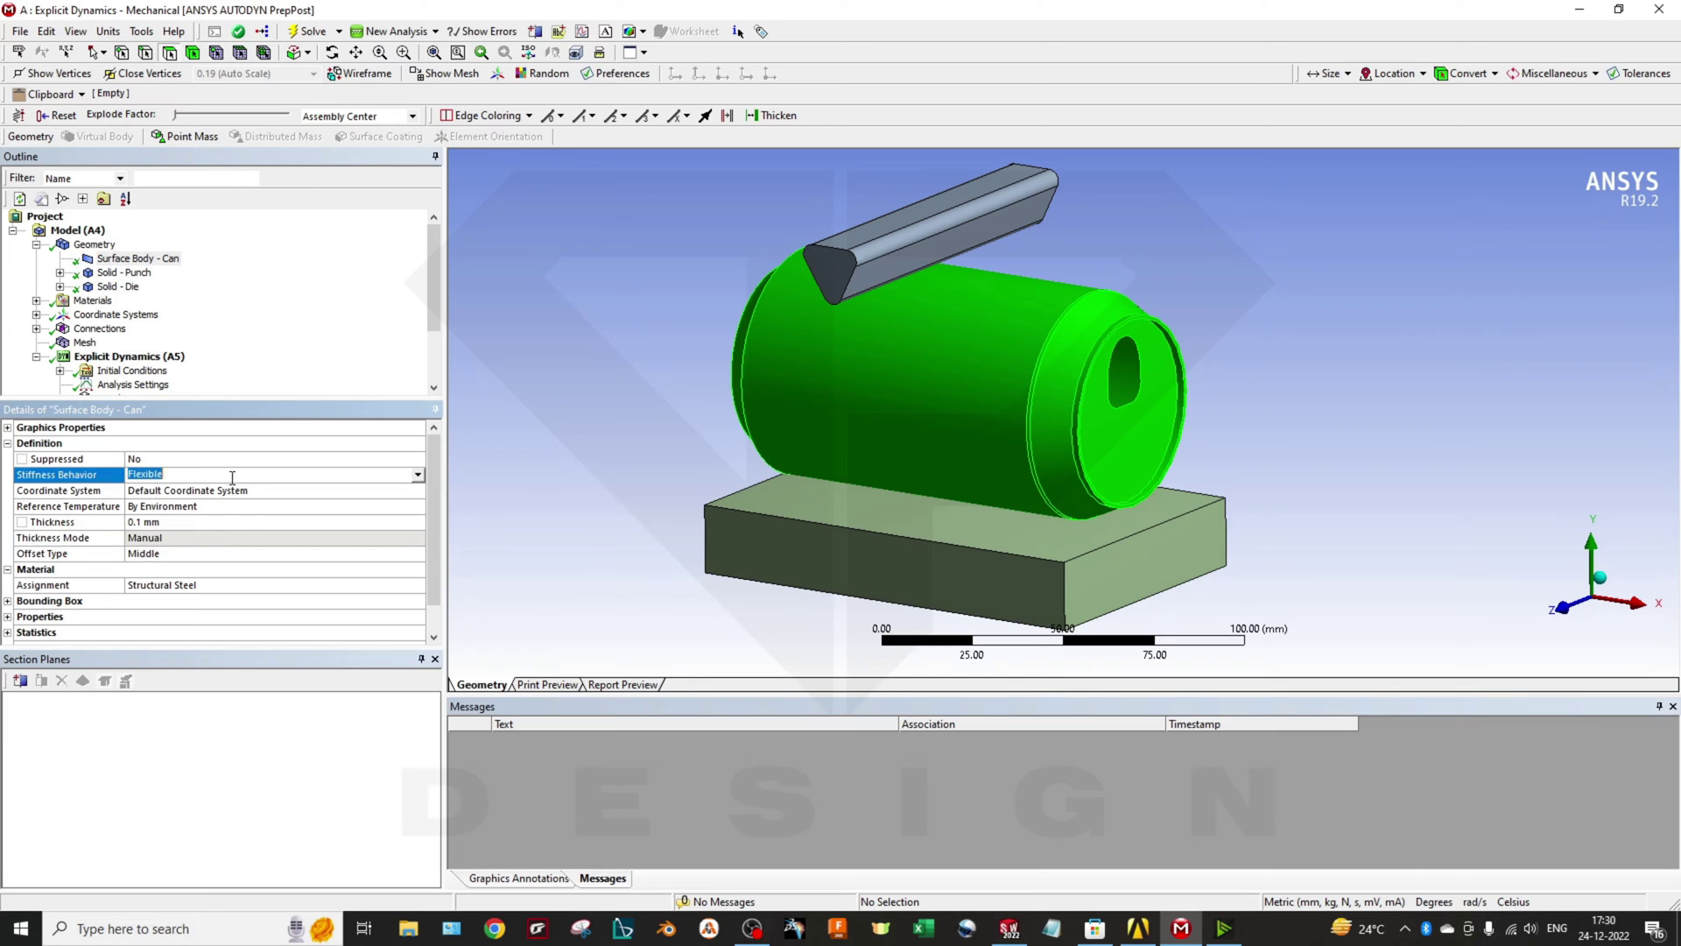
Review the stiffness behavior of the Solid - Punch and Solid - Die bodies.
{"action": "left_click", "coordinate": [124, 273]}
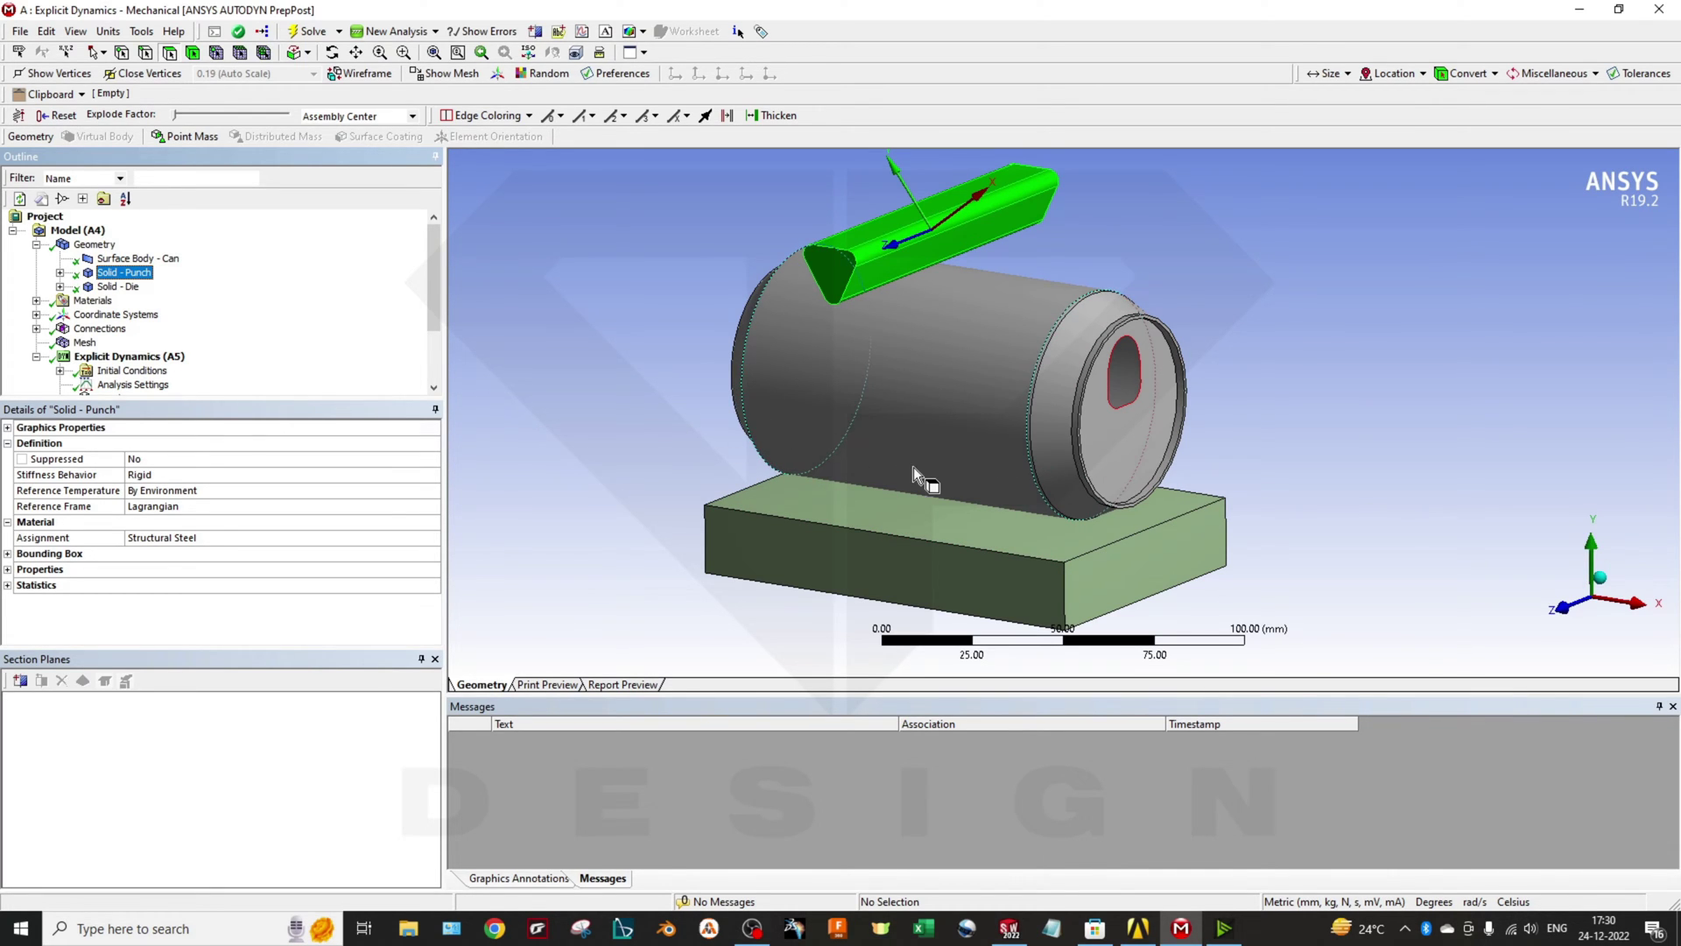
{"action": "middle_click_drag", "start_coordinate": [912, 466], "coordinate": [1257, 581]}
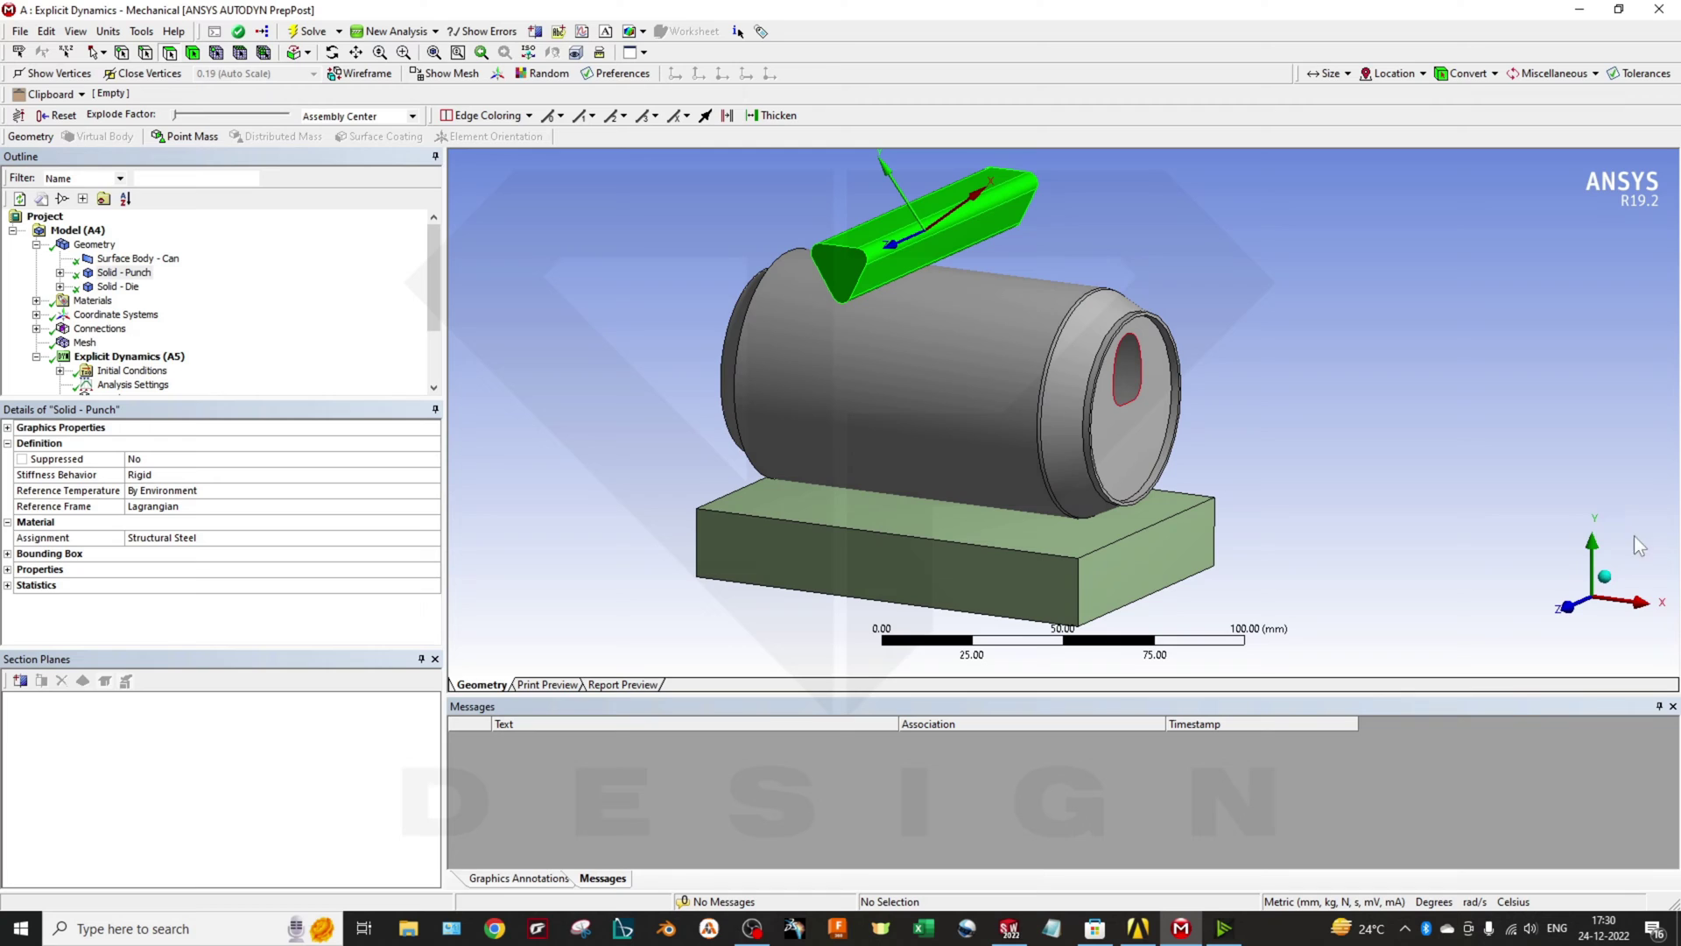
{"action": "left_click", "coordinate": [149, 285]}
{"action": "left_click", "coordinate": [203, 472]}
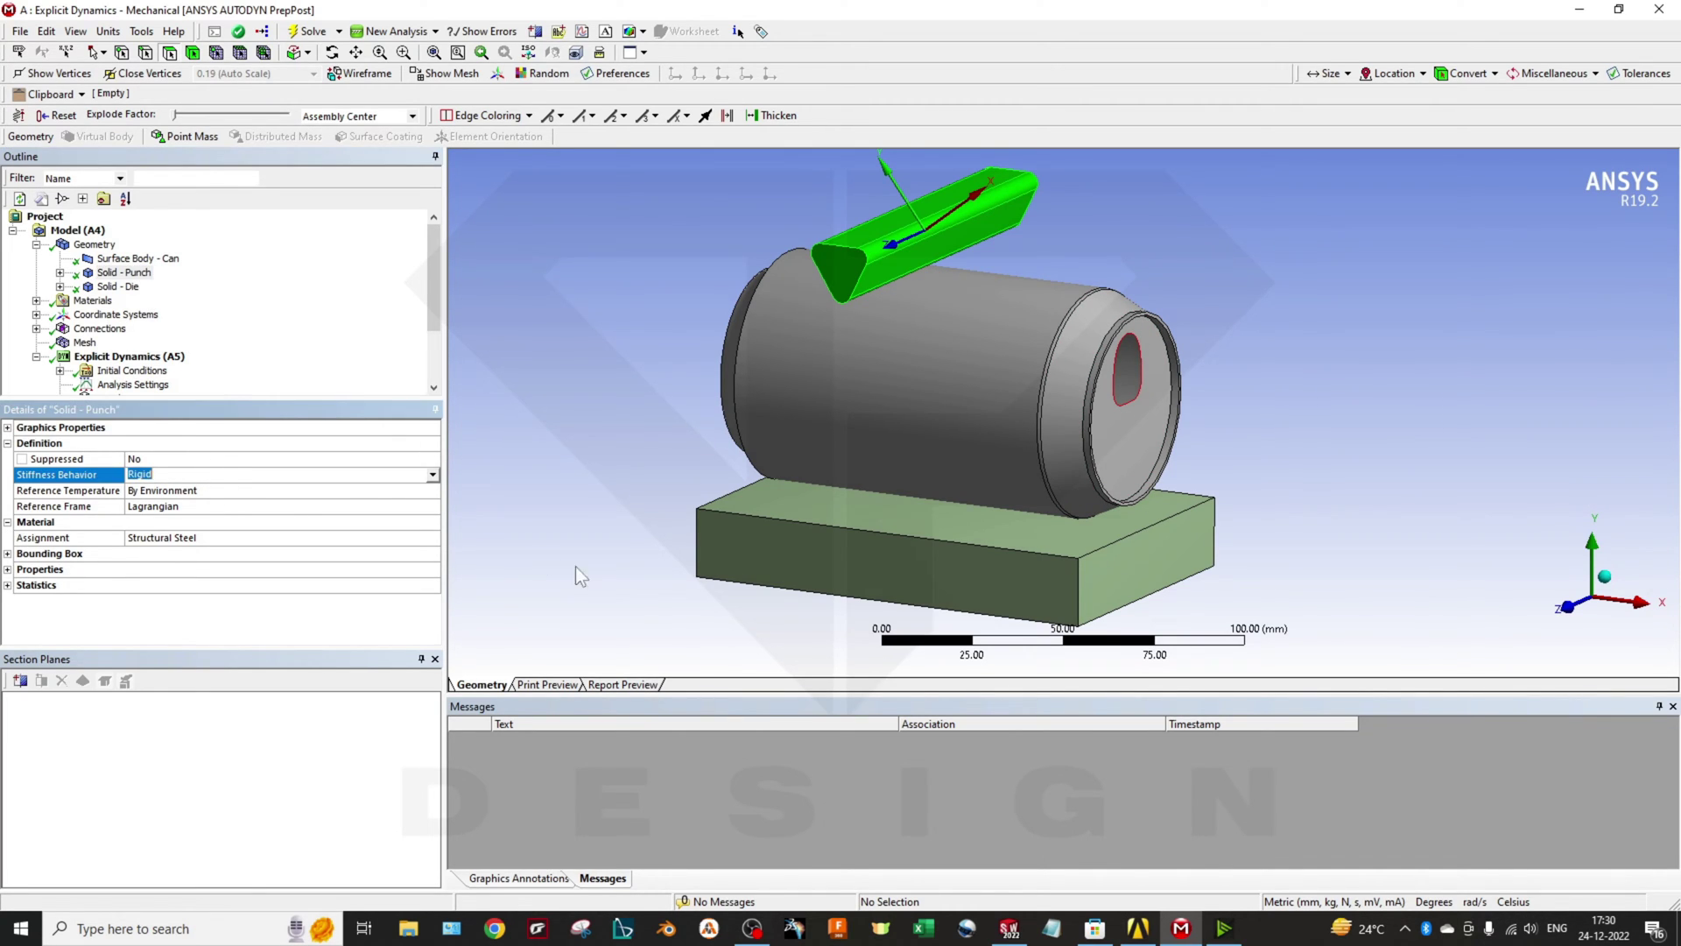
{"action": "left_click", "coordinate": [119, 286]}
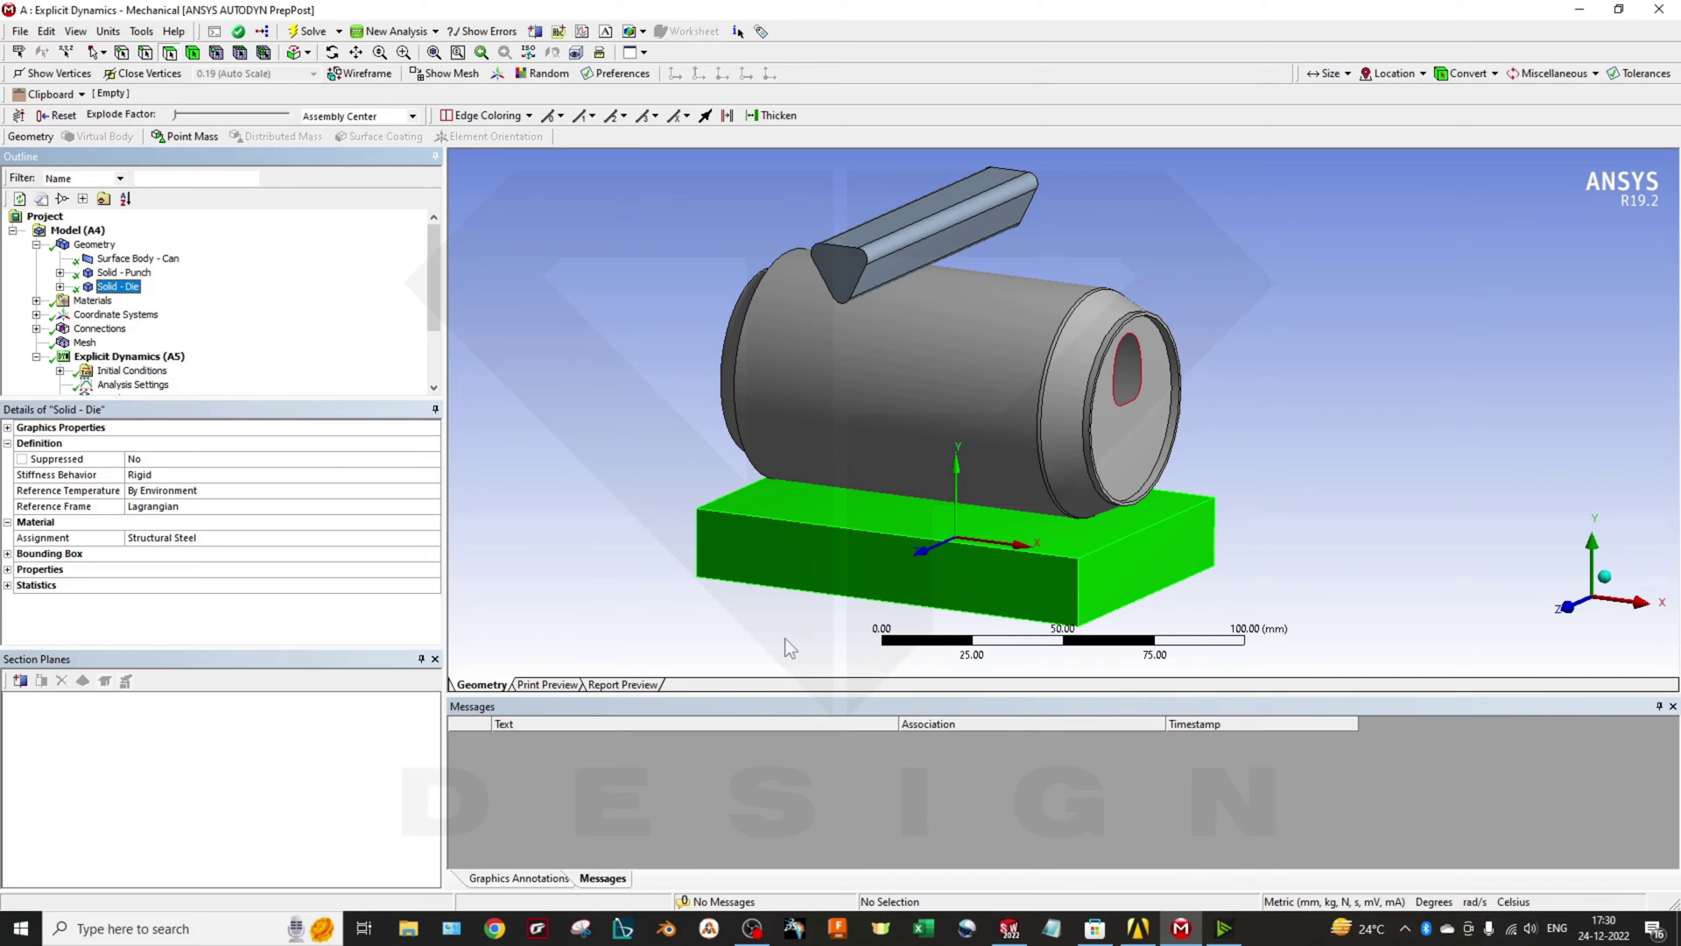
{"action": "middle_click_drag", "start_coordinate": [785, 638], "coordinate": [832, 634]}
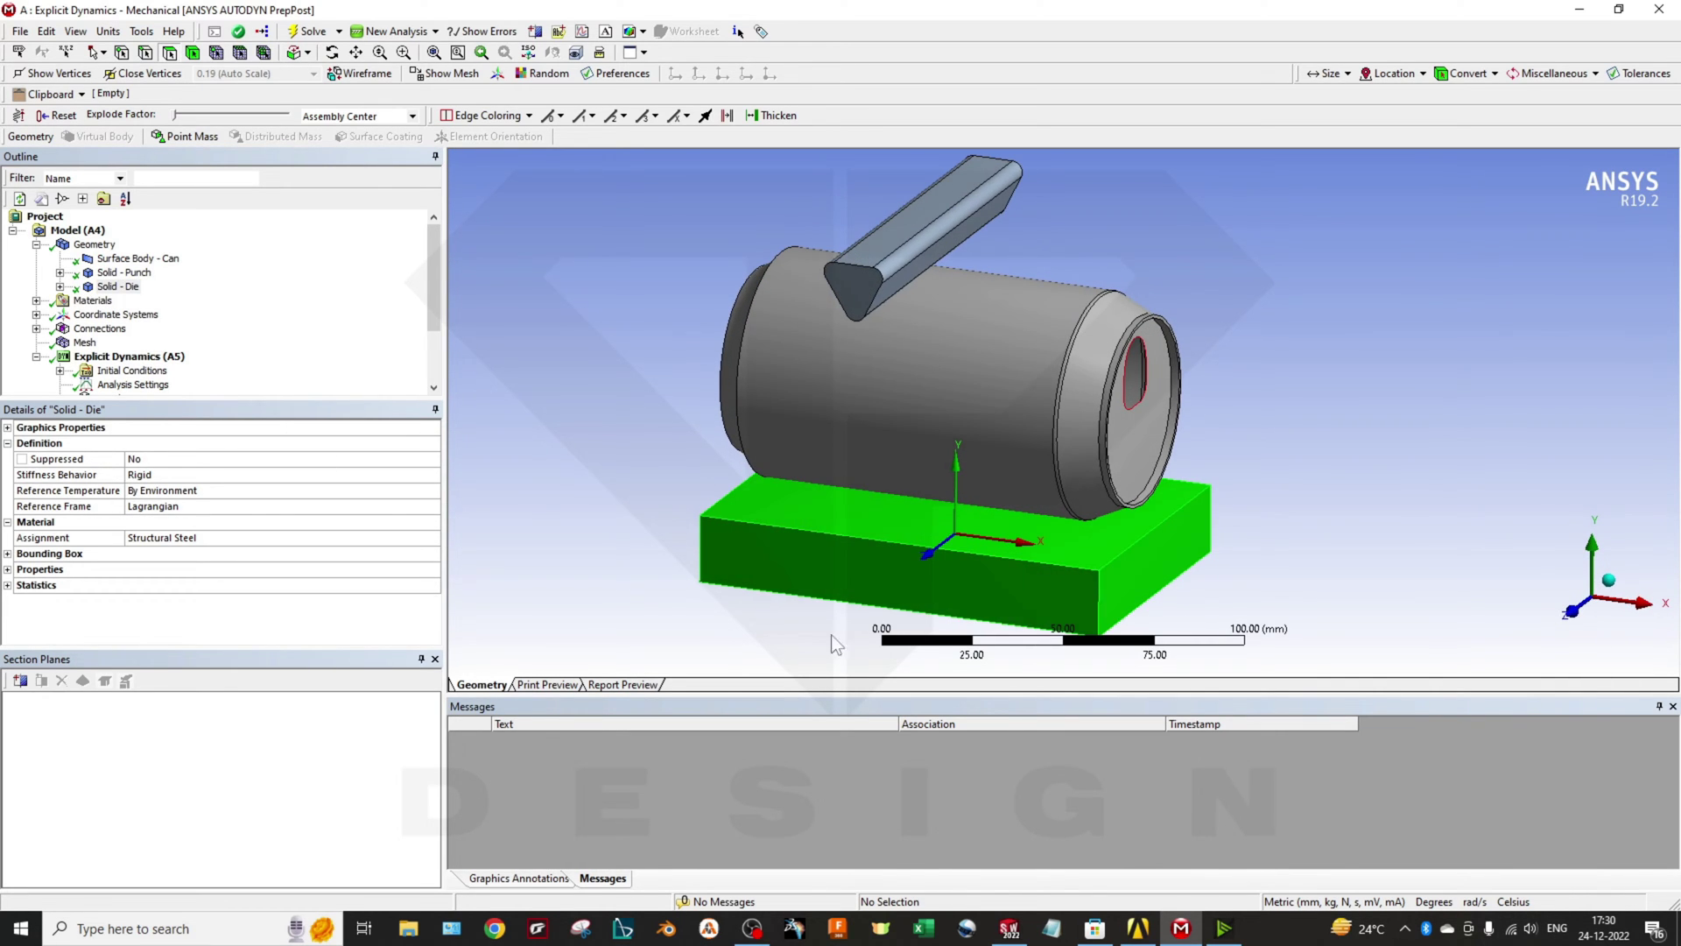
{"action": "middle_click_drag", "start_coordinate": [1028, 588], "coordinate": [1033, 549], "text": "ctrl"}
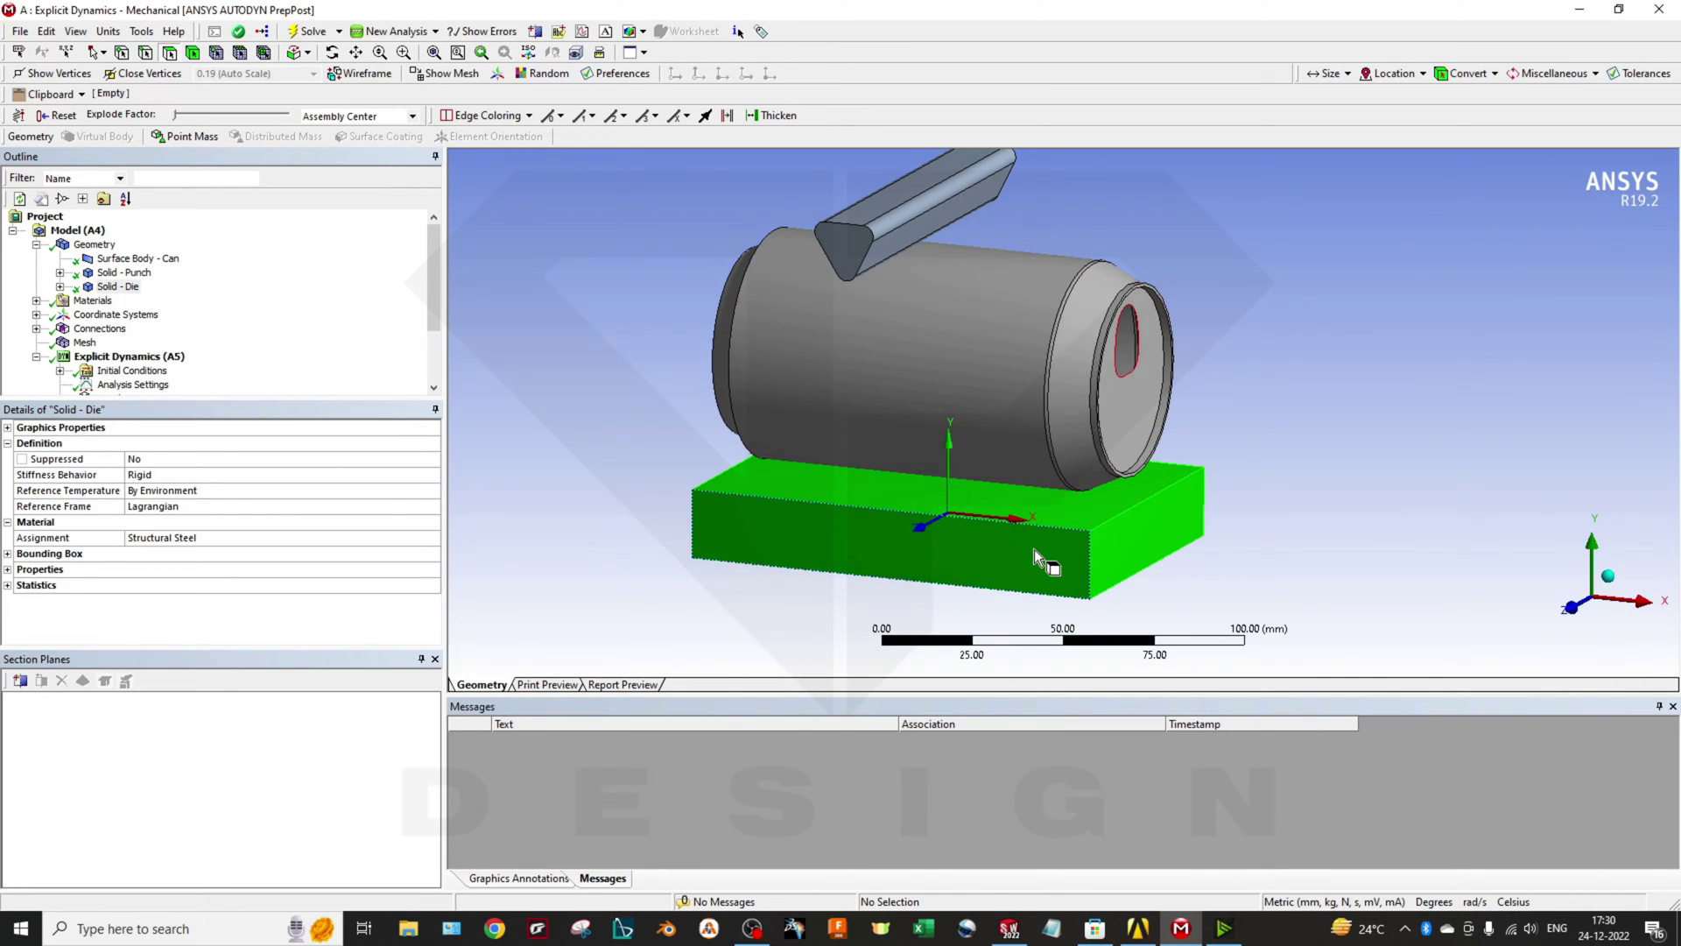
{"action": "left_click", "coordinate": [956, 395]}
{"action": "left_click", "coordinate": [1333, 585]}
{"action": "middle_click_drag", "start_coordinate": [1063, 539], "coordinate": [1073, 574]}
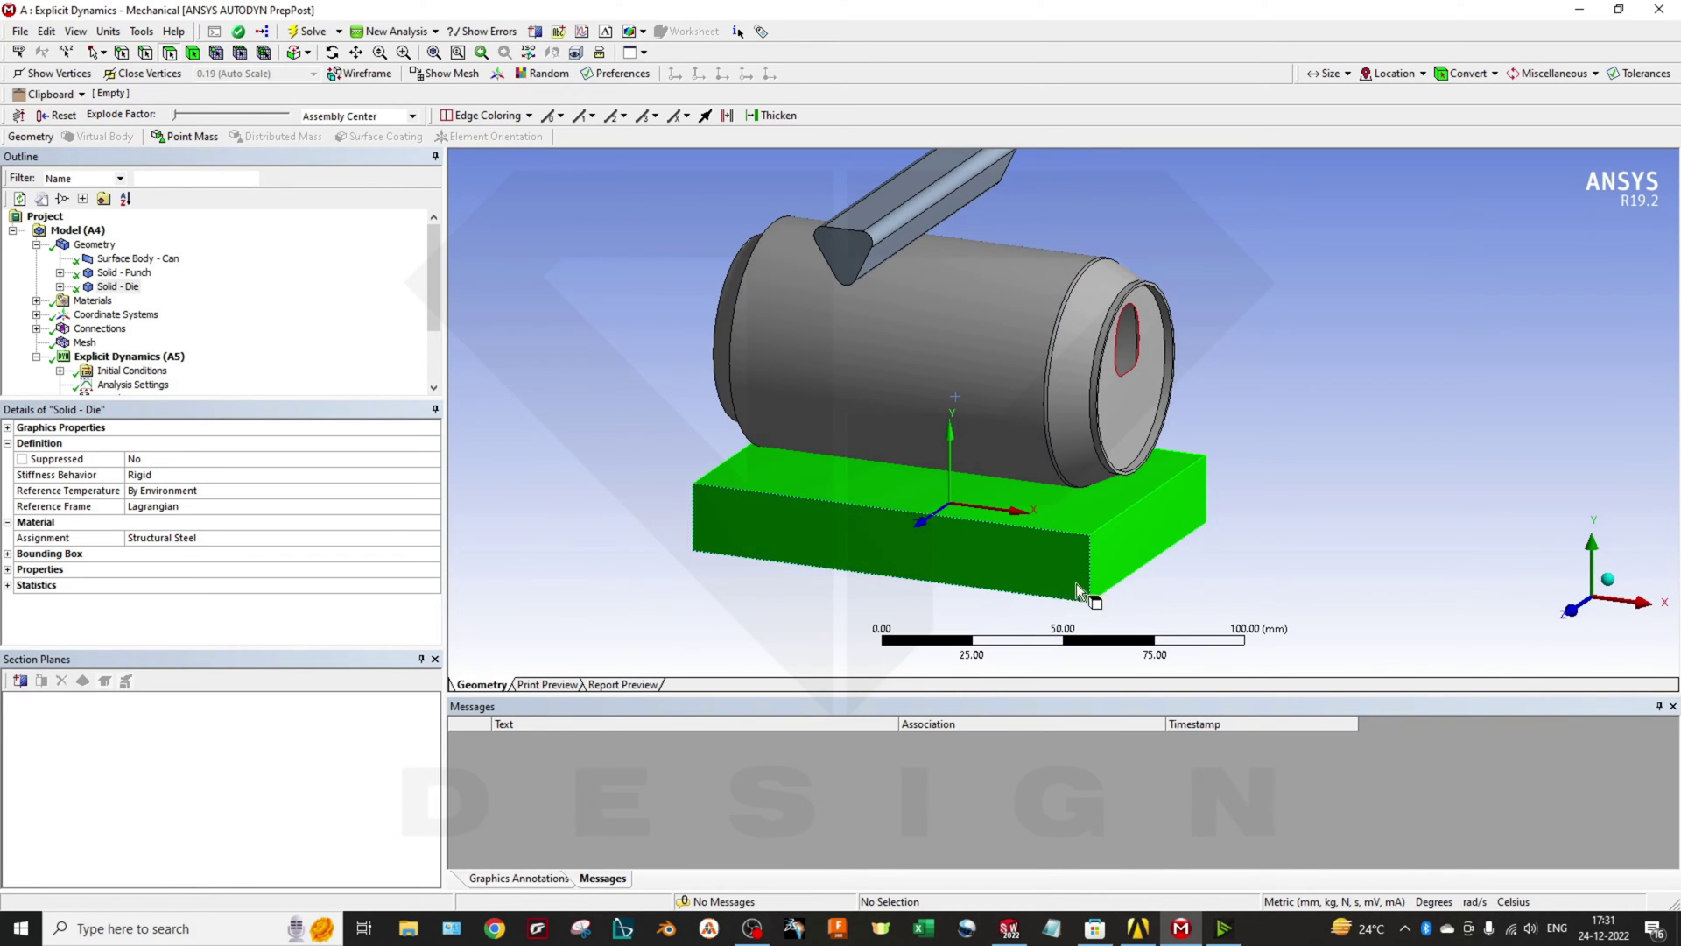
Expand the Connections branch and review the contact settings of Body Interactions.
{"action": "left_click", "coordinate": [36, 329]}
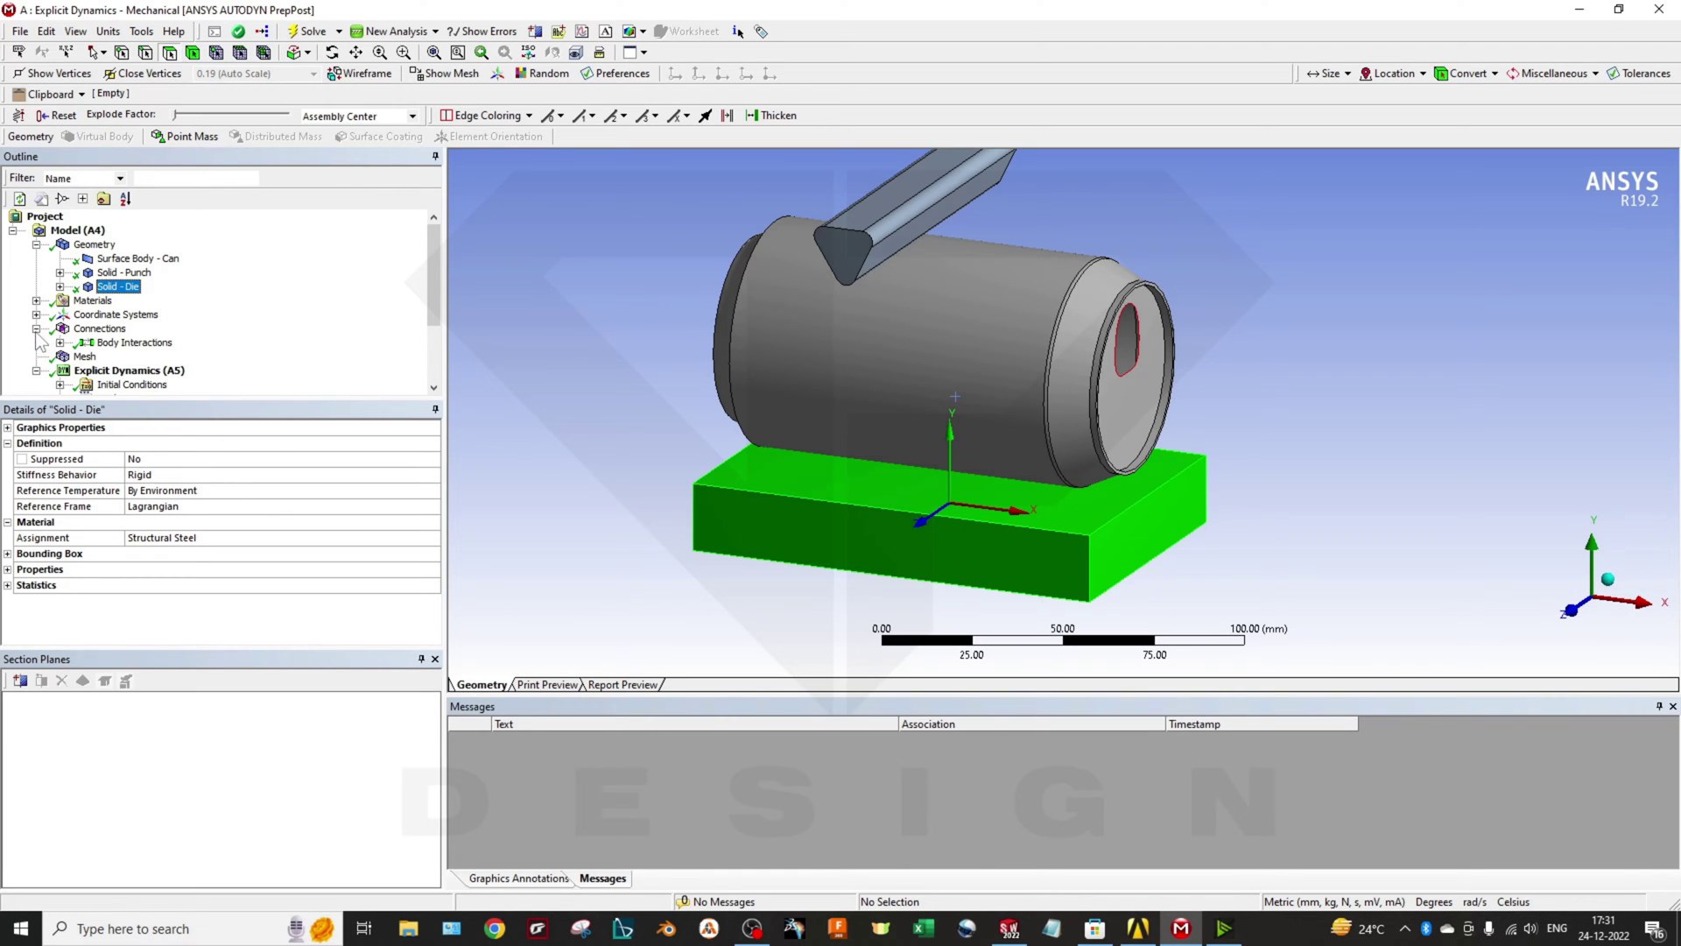
{"action": "left_click", "coordinate": [98, 345]}
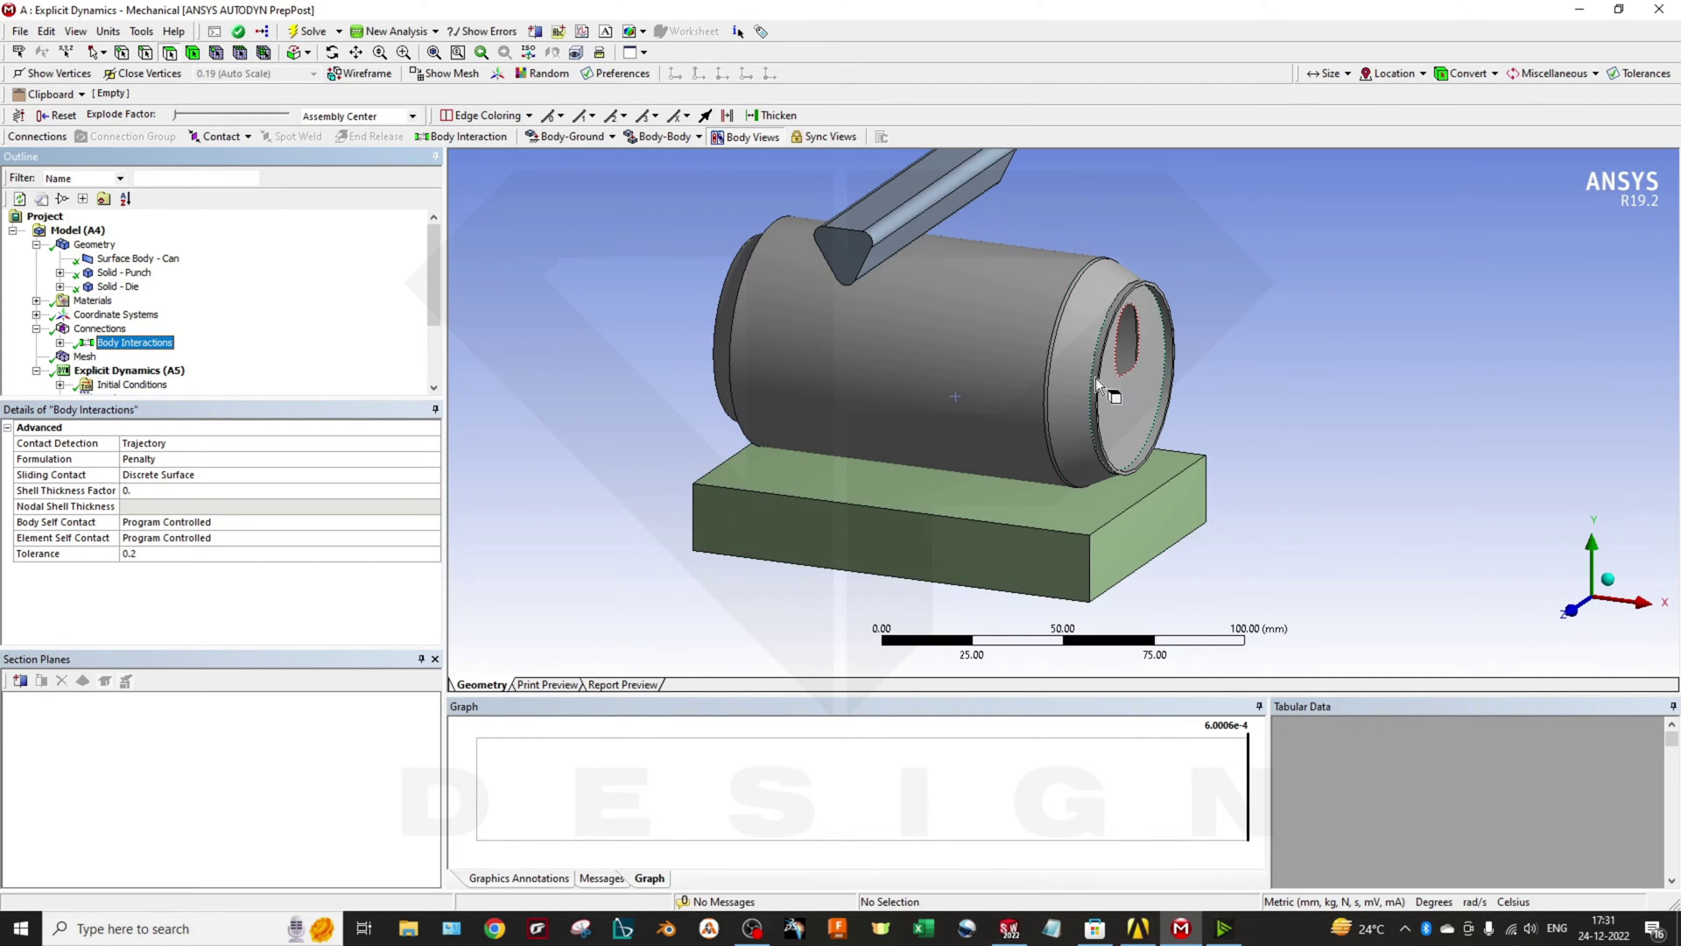
{"action": "scroll", "coordinate": [1095, 377], "scroll_direction": "down", "scroll_amount": 1}
{"action": "middle_click_drag", "start_coordinate": [1044, 401], "coordinate": [1045, 425], "text": "ctrl"}
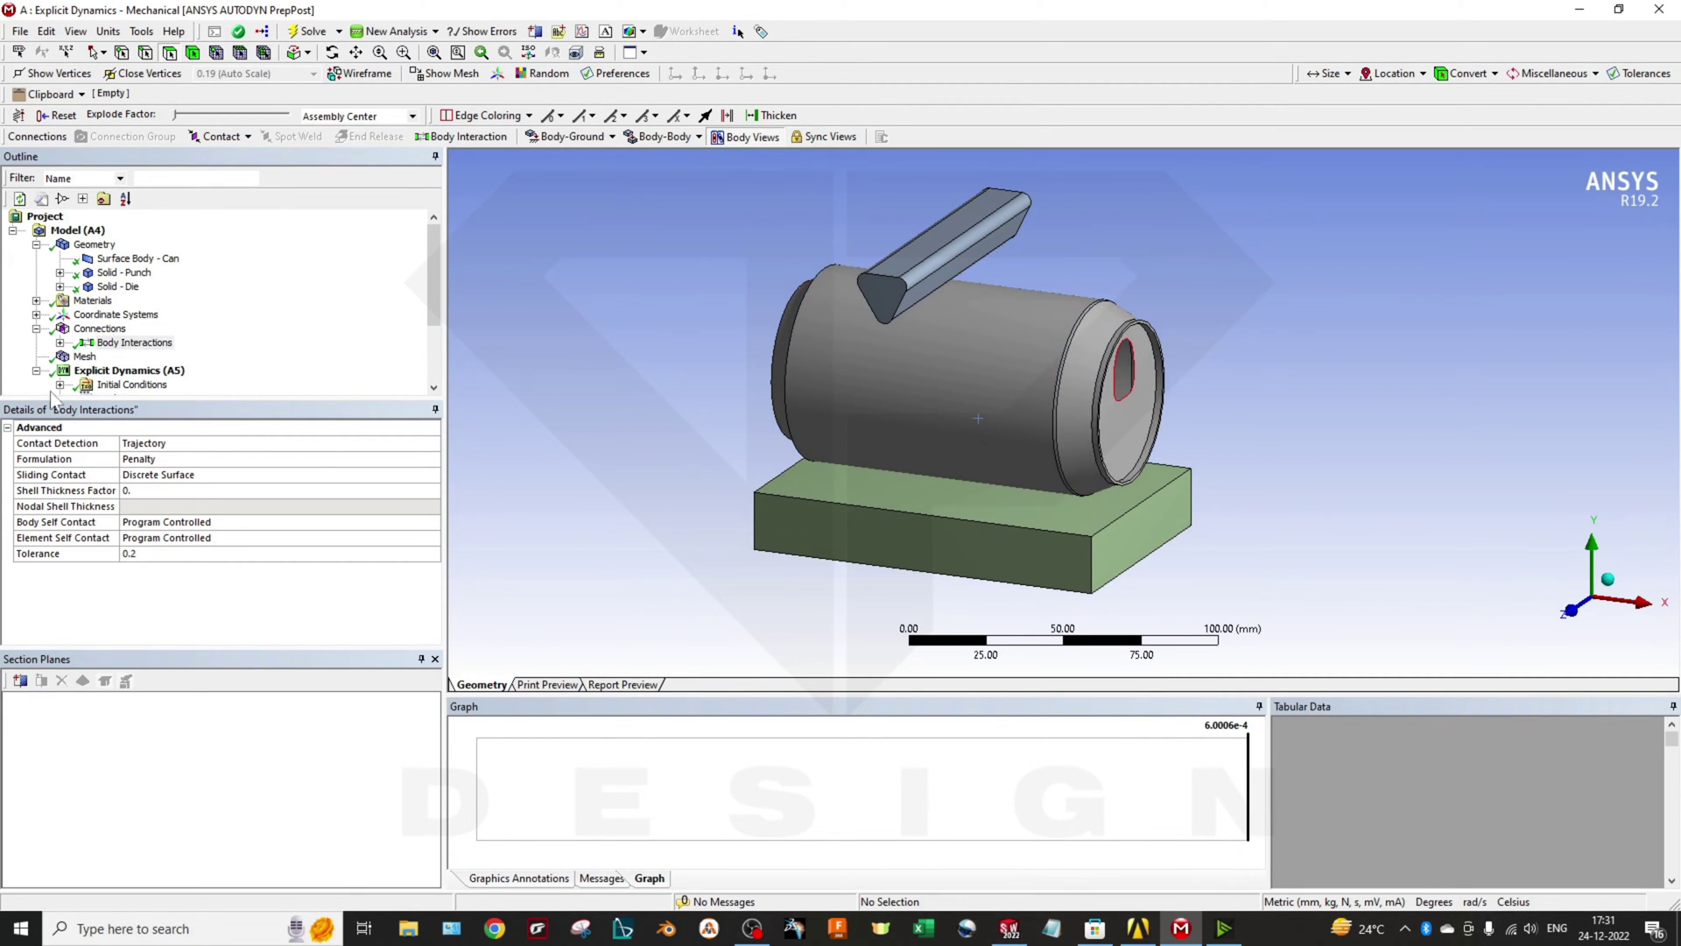
Insert a second body interaction under Connections and delete it again.
{"action": "right_click", "coordinate": [57, 335]}
{"action": "mouse_move", "coordinate": [180, 340]}
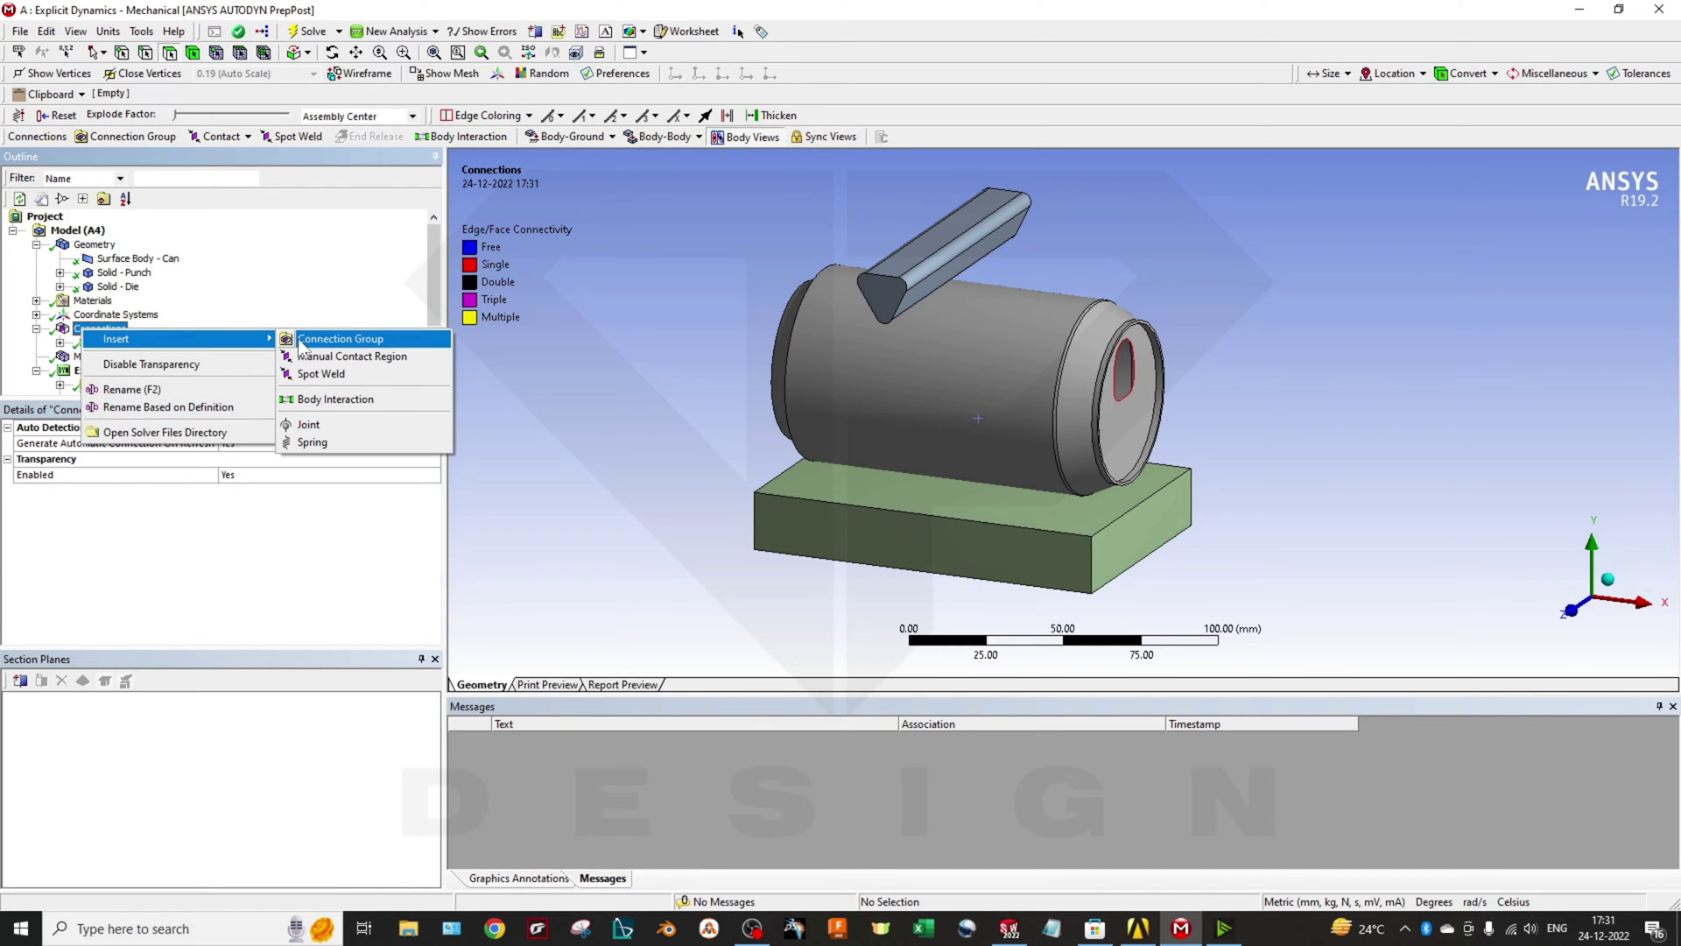
{"action": "left_click", "coordinate": [447, 400]}
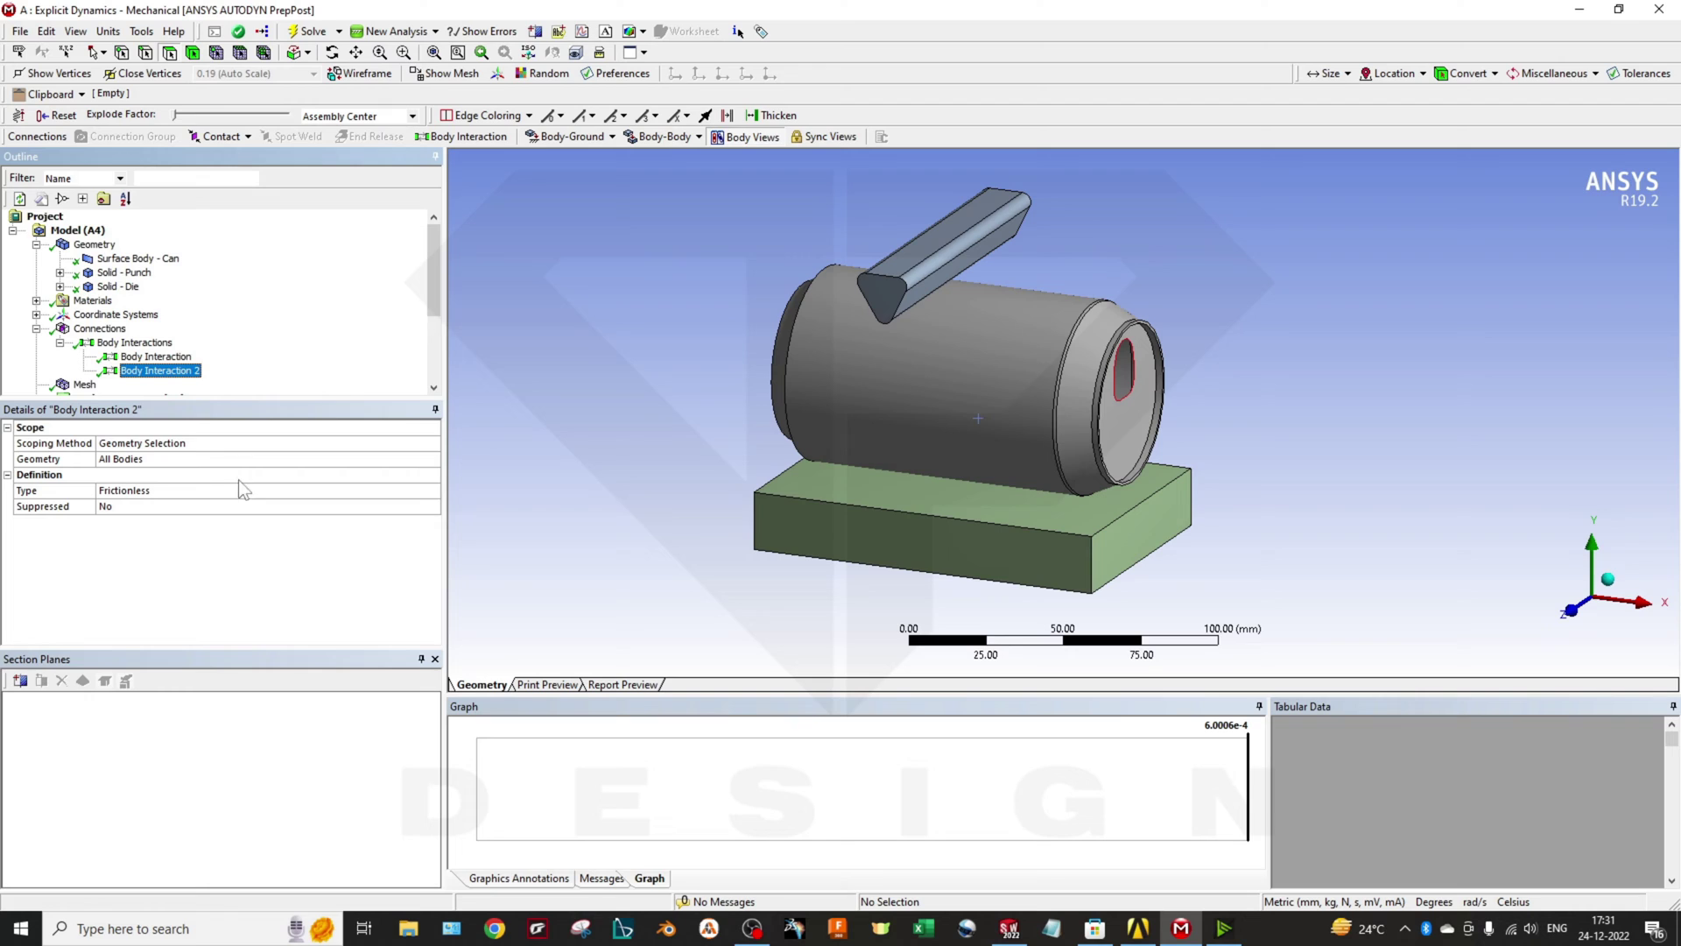
{"action": "right_click", "coordinate": [147, 371]}
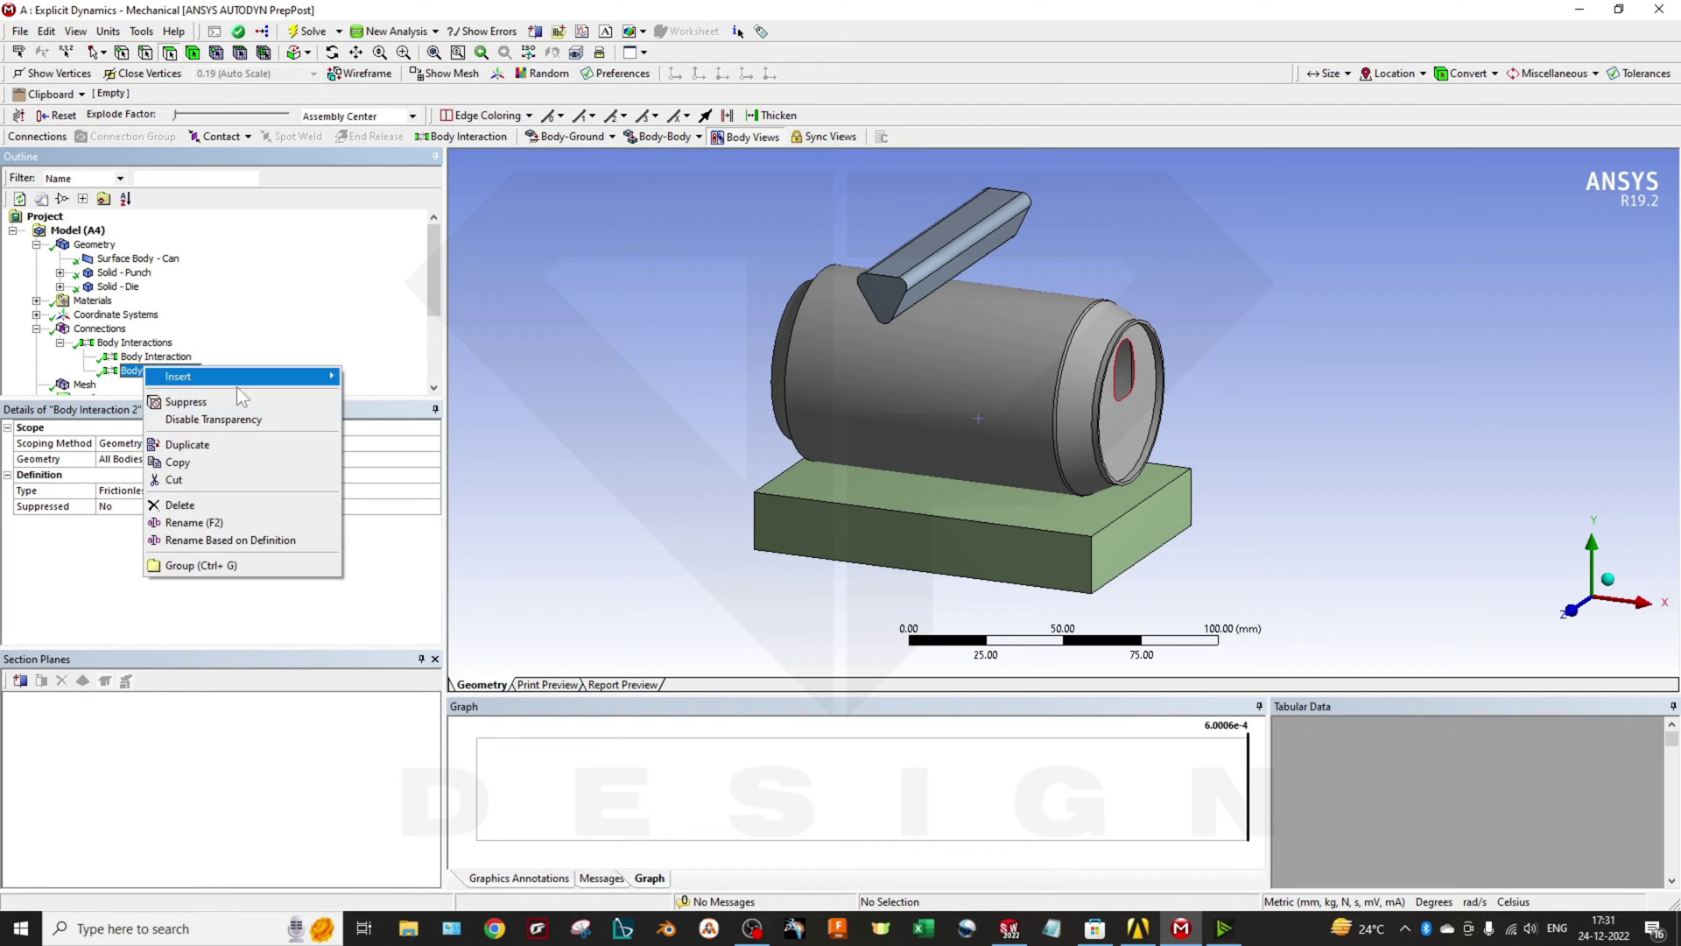
{"action": "left_click", "coordinate": [184, 503]}
{"action": "left_click", "coordinate": [839, 528]}
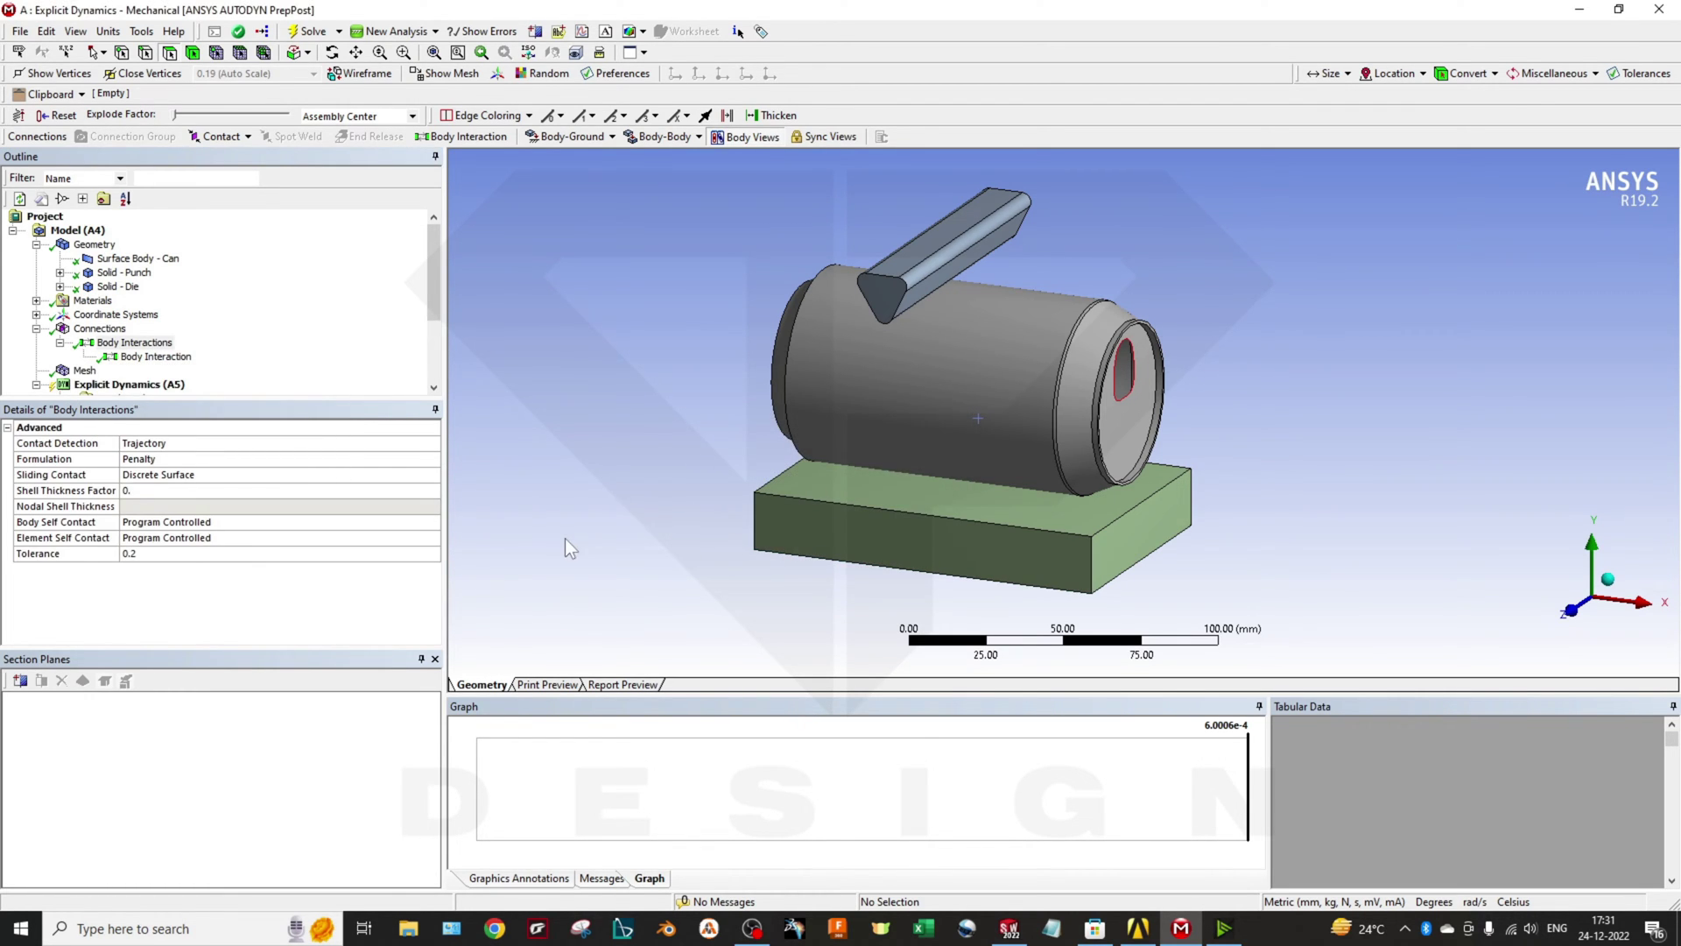
Review the loads and supports that can be inserted under Explicit Dynamics.
{"action": "scroll", "coordinate": [41, 354], "scroll_direction": "down", "scroll_amount": 2}
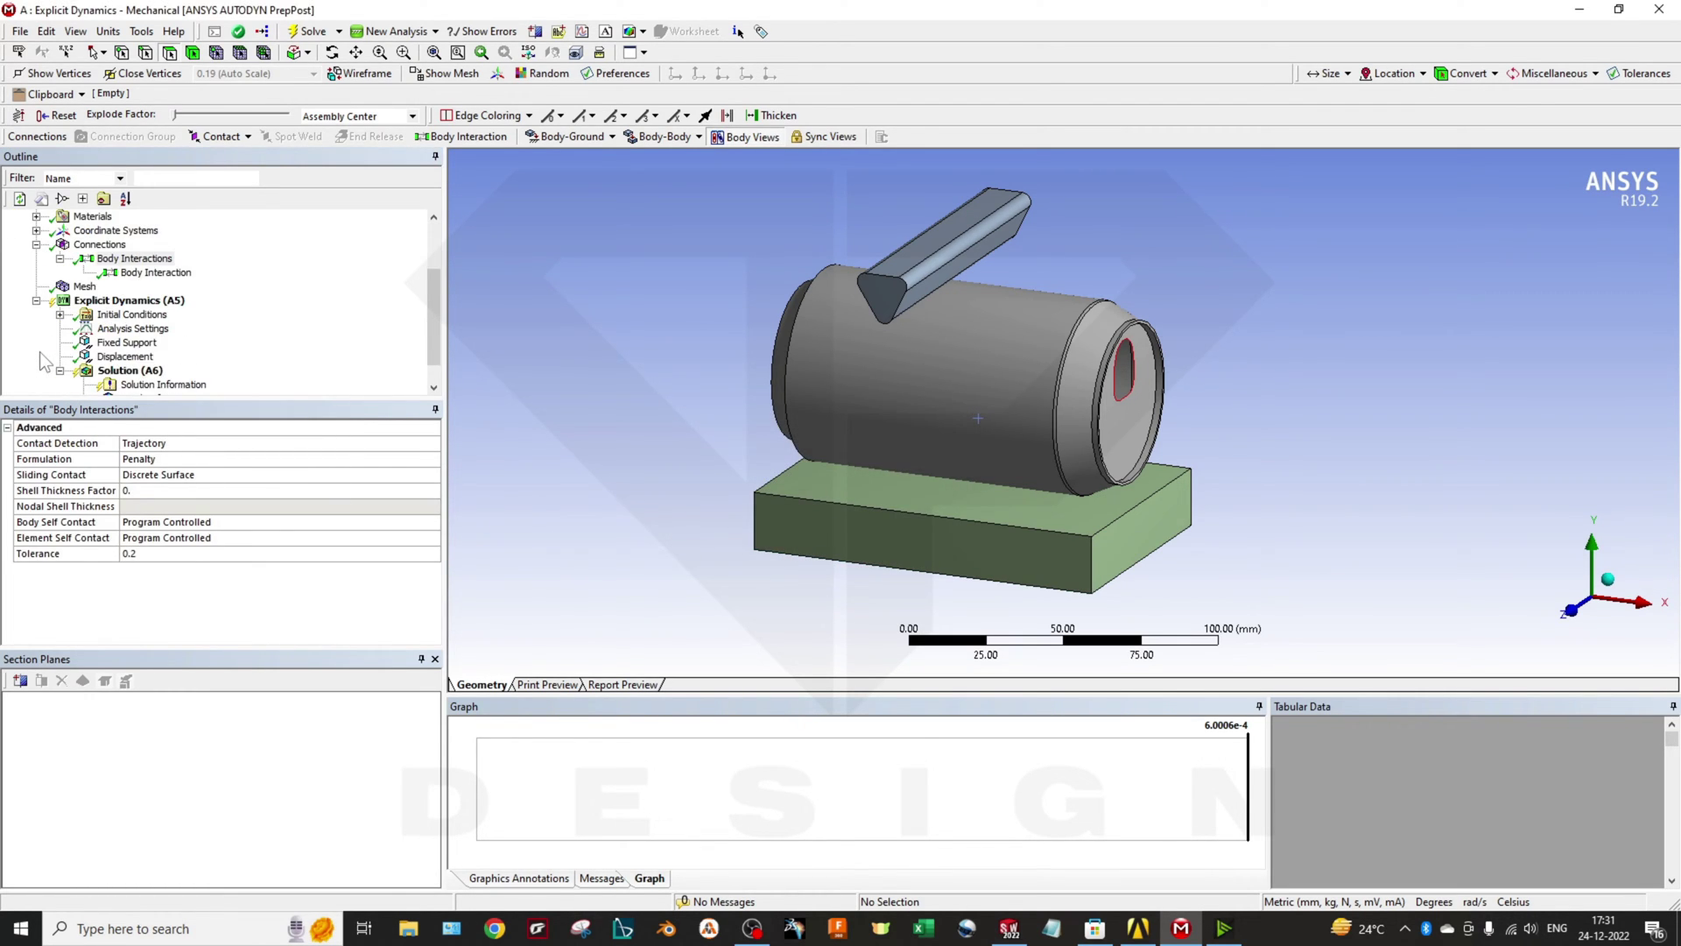
{"action": "right_click", "coordinate": [135, 306]}
{"action": "mouse_move", "coordinate": [228, 316]}
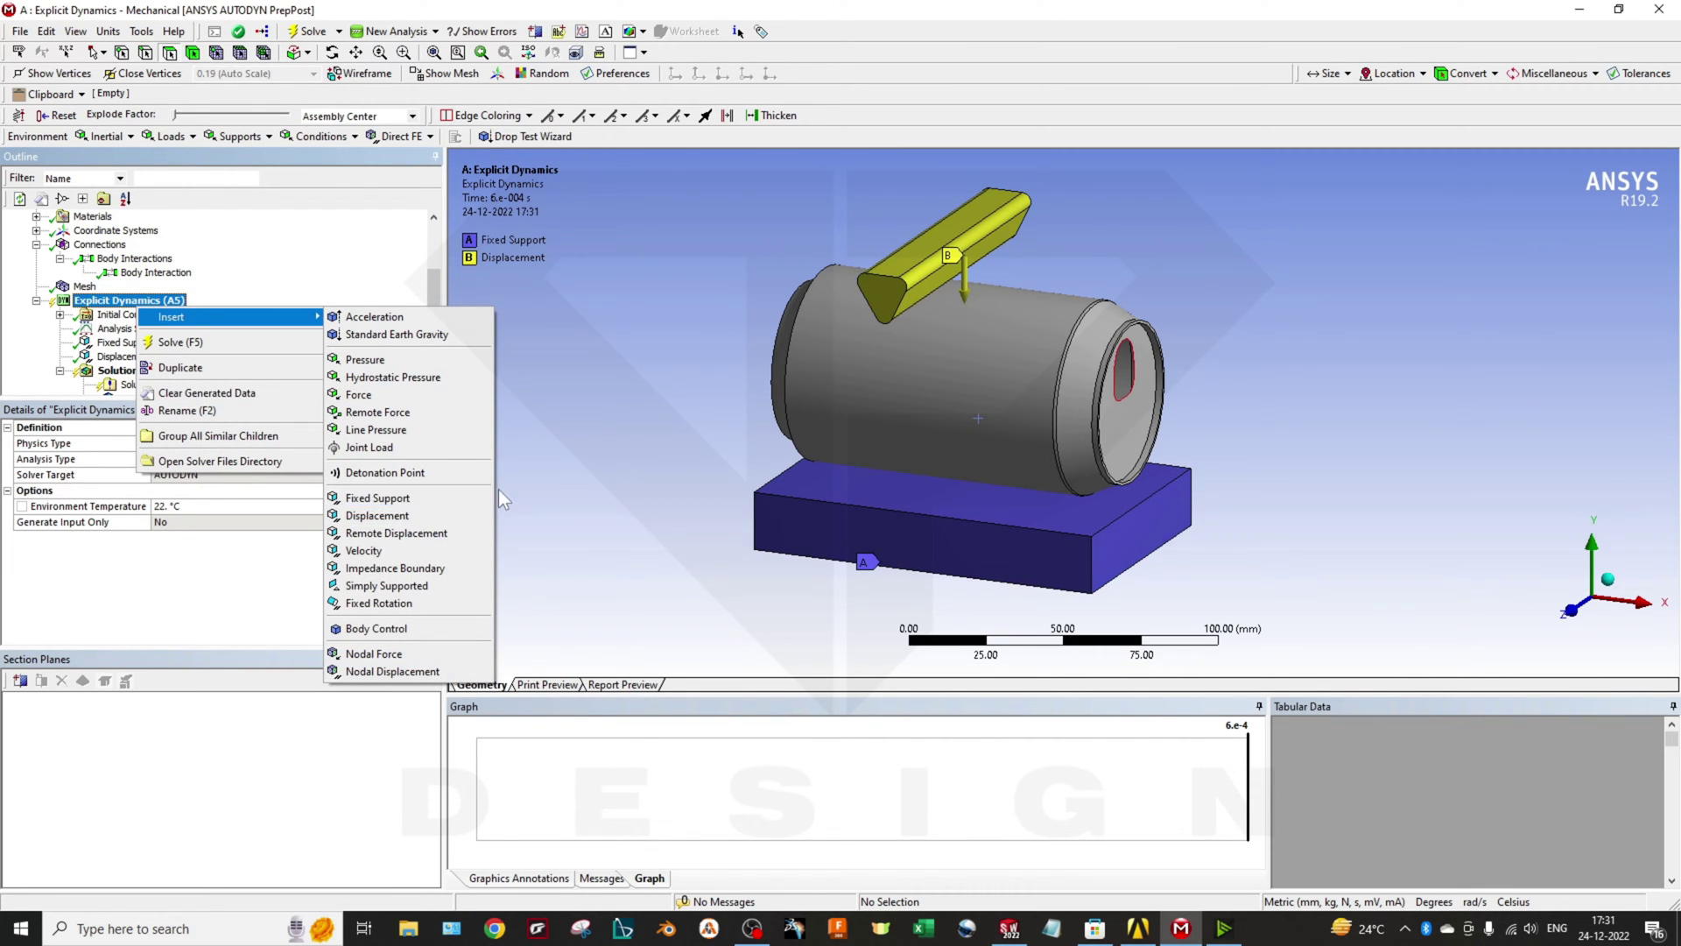
{"action": "left_click", "coordinate": [564, 462]}
Examine the Fixed Support and the die body it is applied to.
{"action": "left_click", "coordinate": [125, 343]}
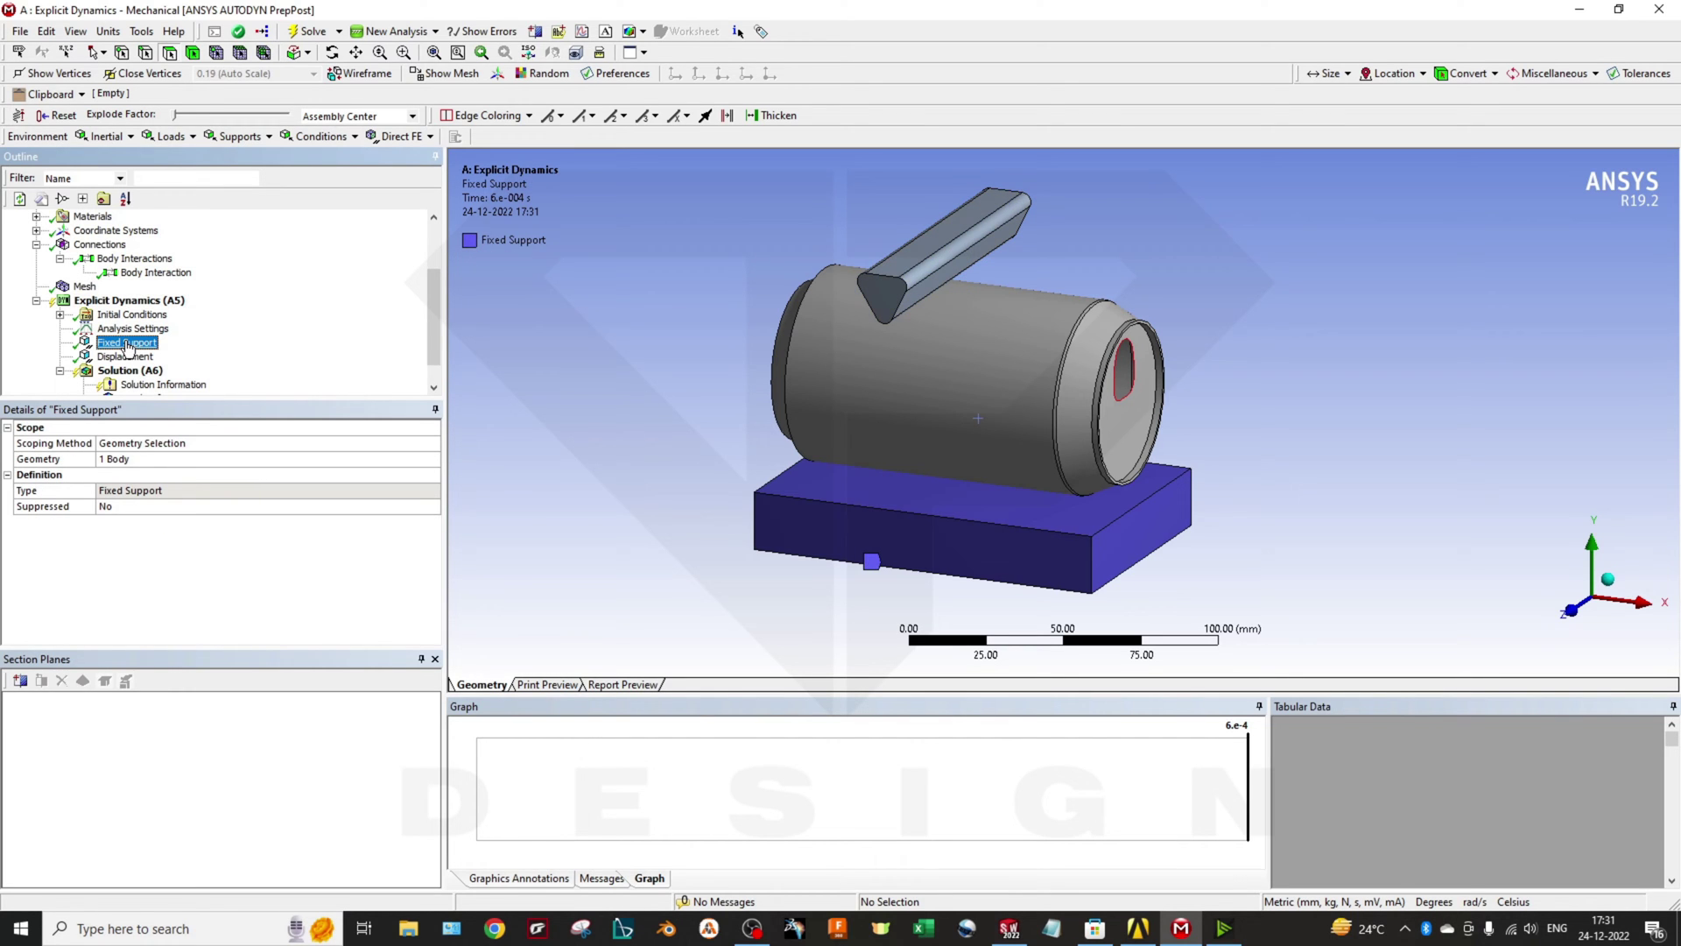
{"action": "right_click", "coordinate": [127, 346]}
{"action": "left_click", "coordinate": [830, 533]}
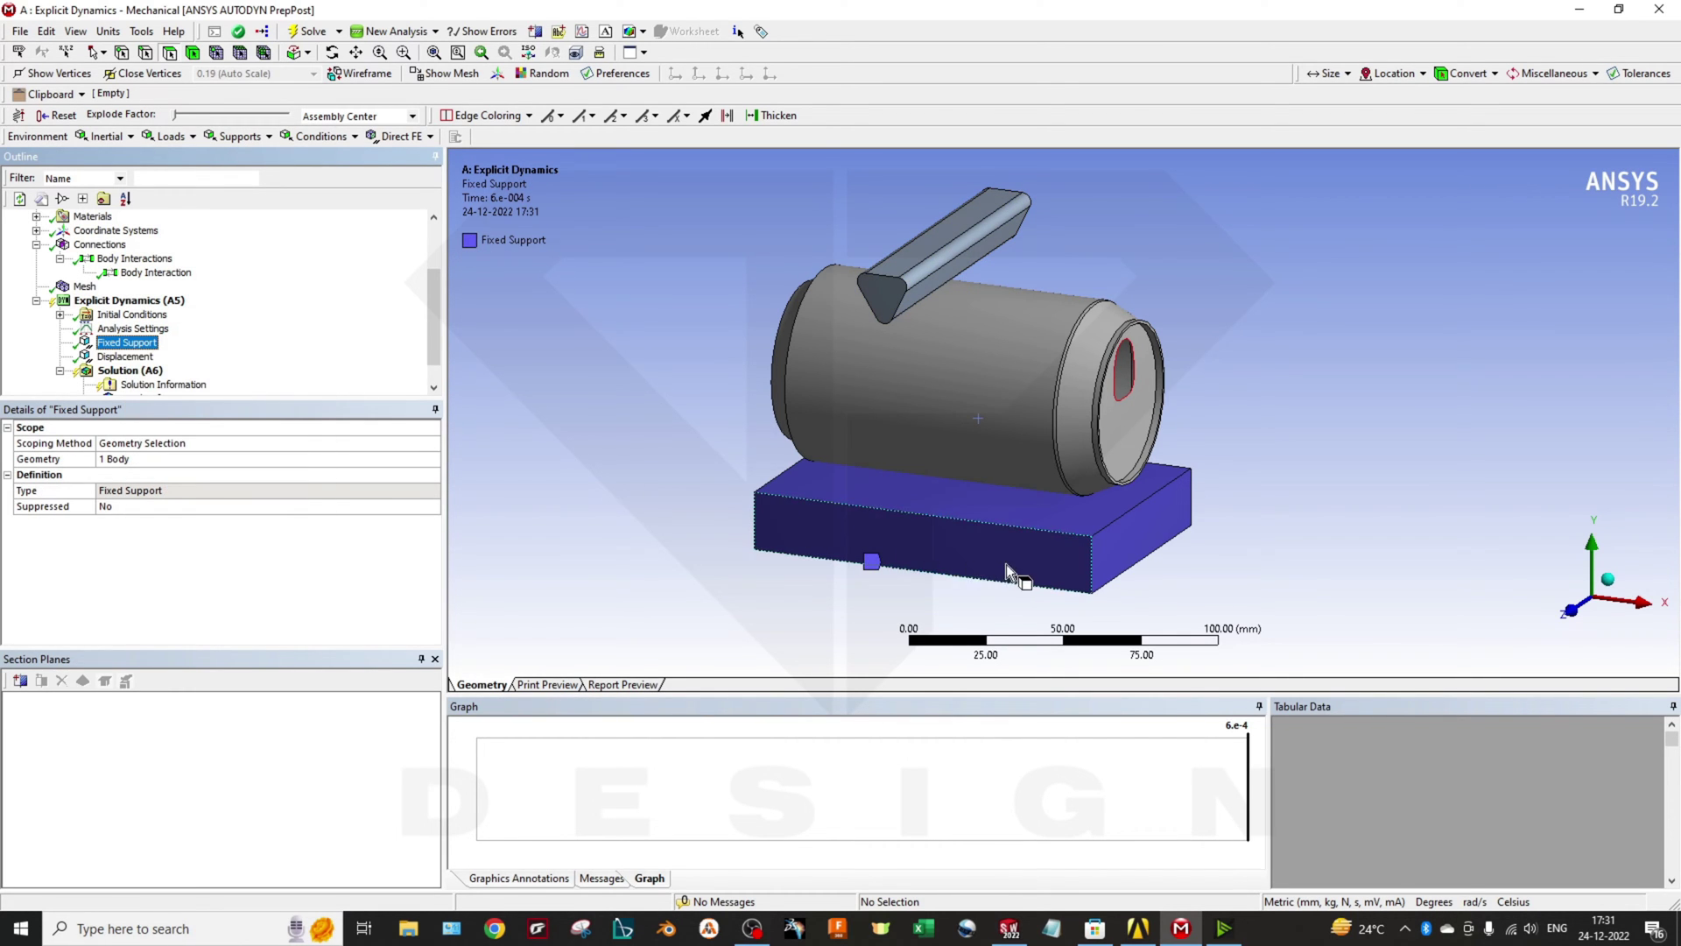
{"action": "scroll", "coordinate": [1006, 564], "scroll_direction": "up", "scroll_amount": 3}
{"action": "middle_click_drag", "start_coordinate": [934, 537], "coordinate": [937, 420], "text": "ctrl"}
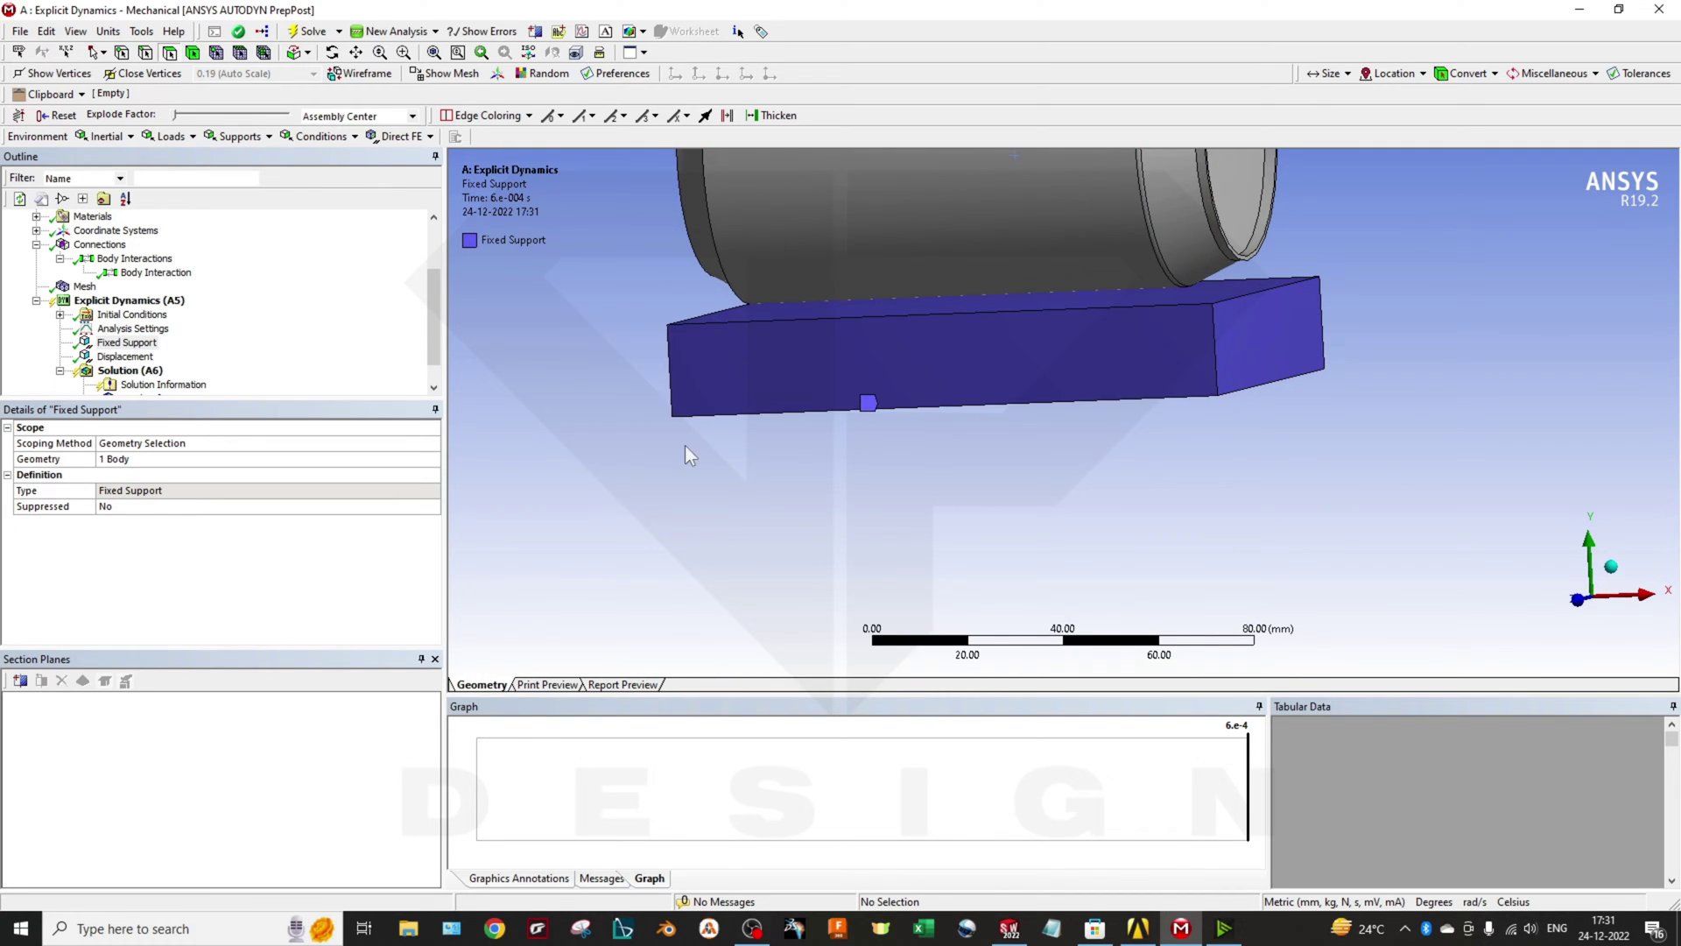
{"action": "middle_click_drag", "start_coordinate": [685, 446], "coordinate": [687, 490], "text": "ctrl"}
Examine the Displacement applied to the punch and review the definition options for its Y component.
{"action": "left_click", "coordinate": [104, 358]}
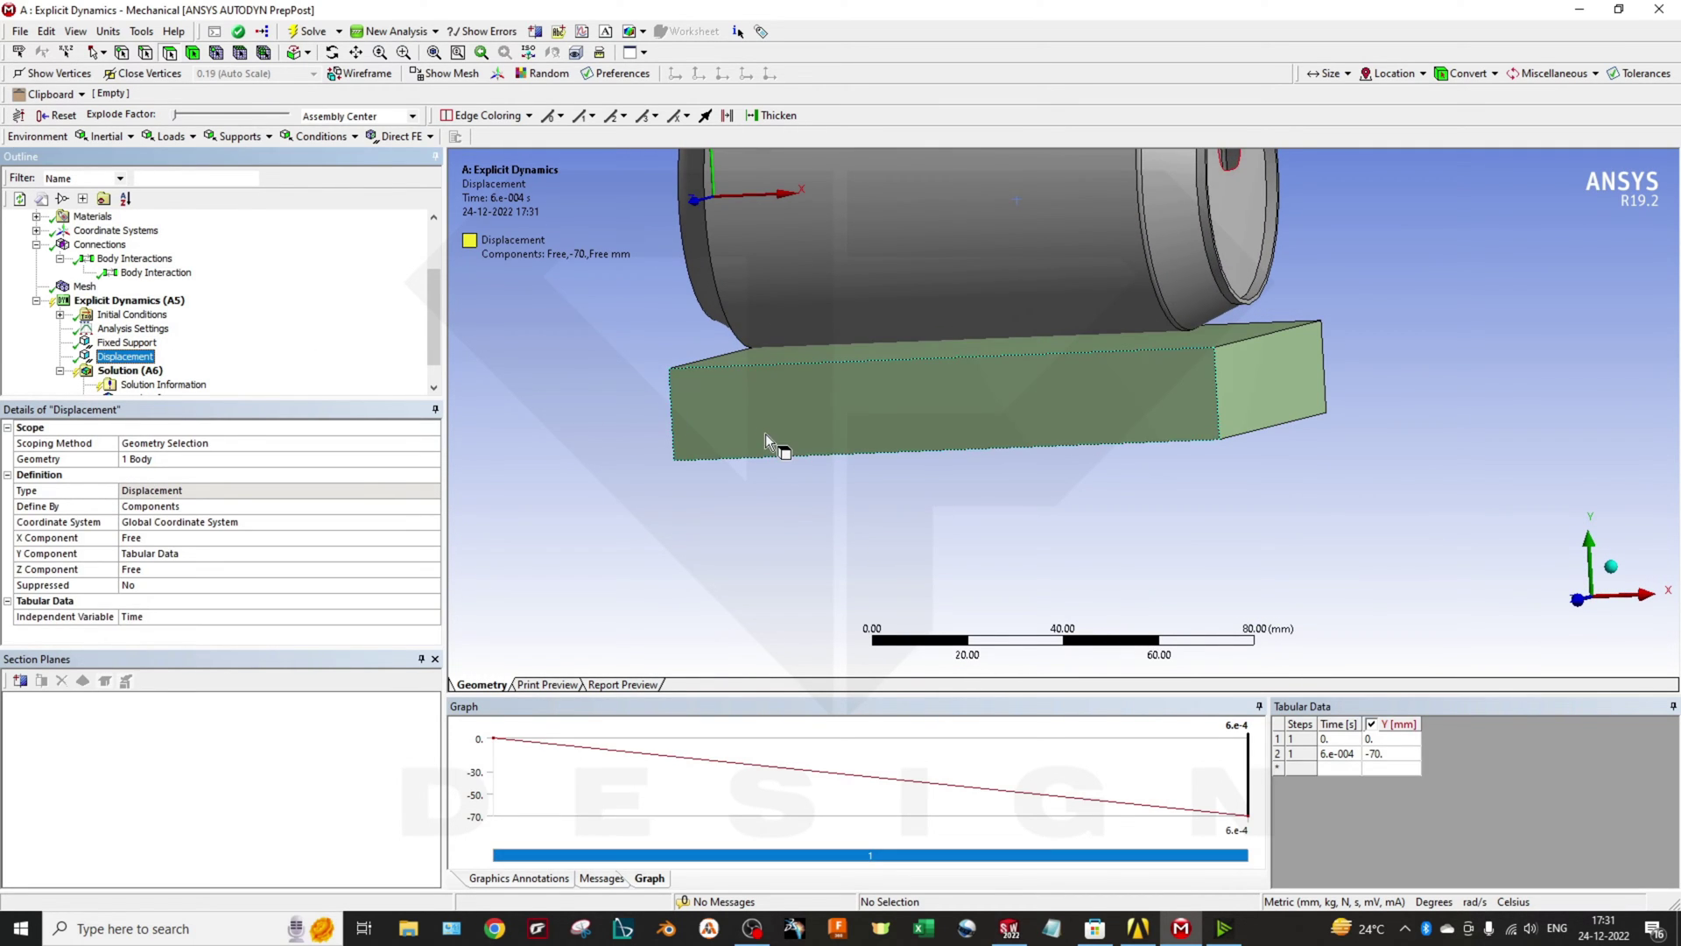
{"action": "middle_click_drag", "start_coordinate": [755, 436], "coordinate": [754, 630], "text": "ctrl"}
{"action": "scroll", "coordinate": [844, 287], "scroll_direction": "down", "scroll_amount": 2}
{"action": "middle_click_drag", "start_coordinate": [938, 259], "coordinate": [907, 245]}
{"action": "right_click", "coordinate": [145, 361]}
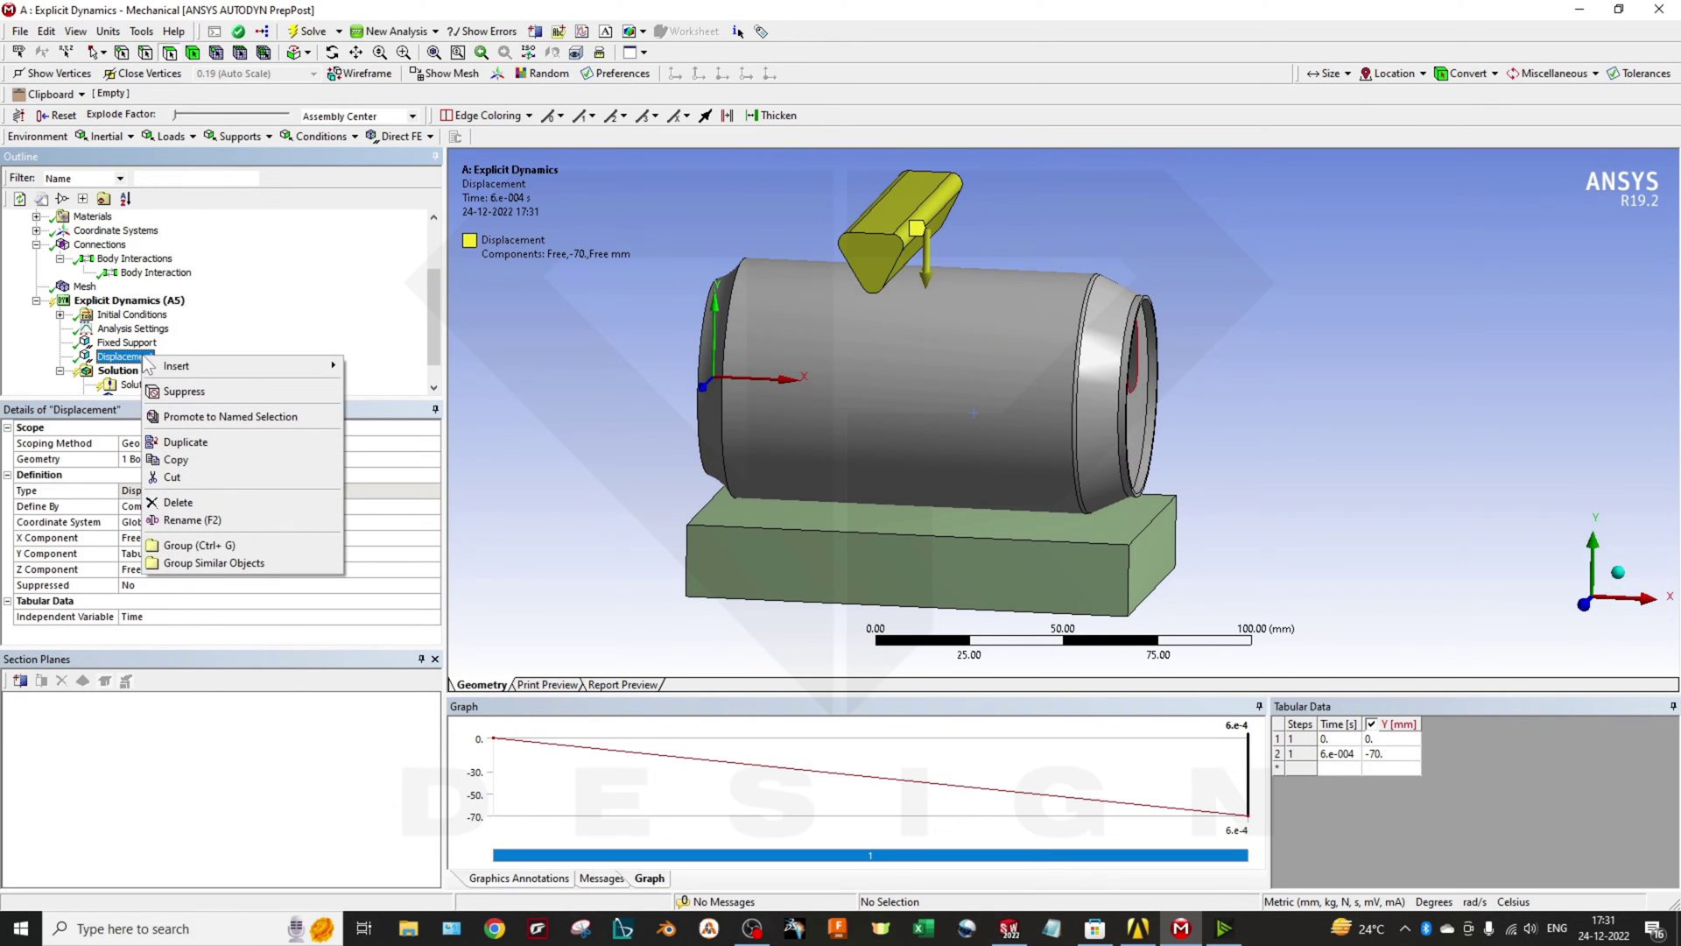
{"action": "left_click", "coordinate": [103, 364]}
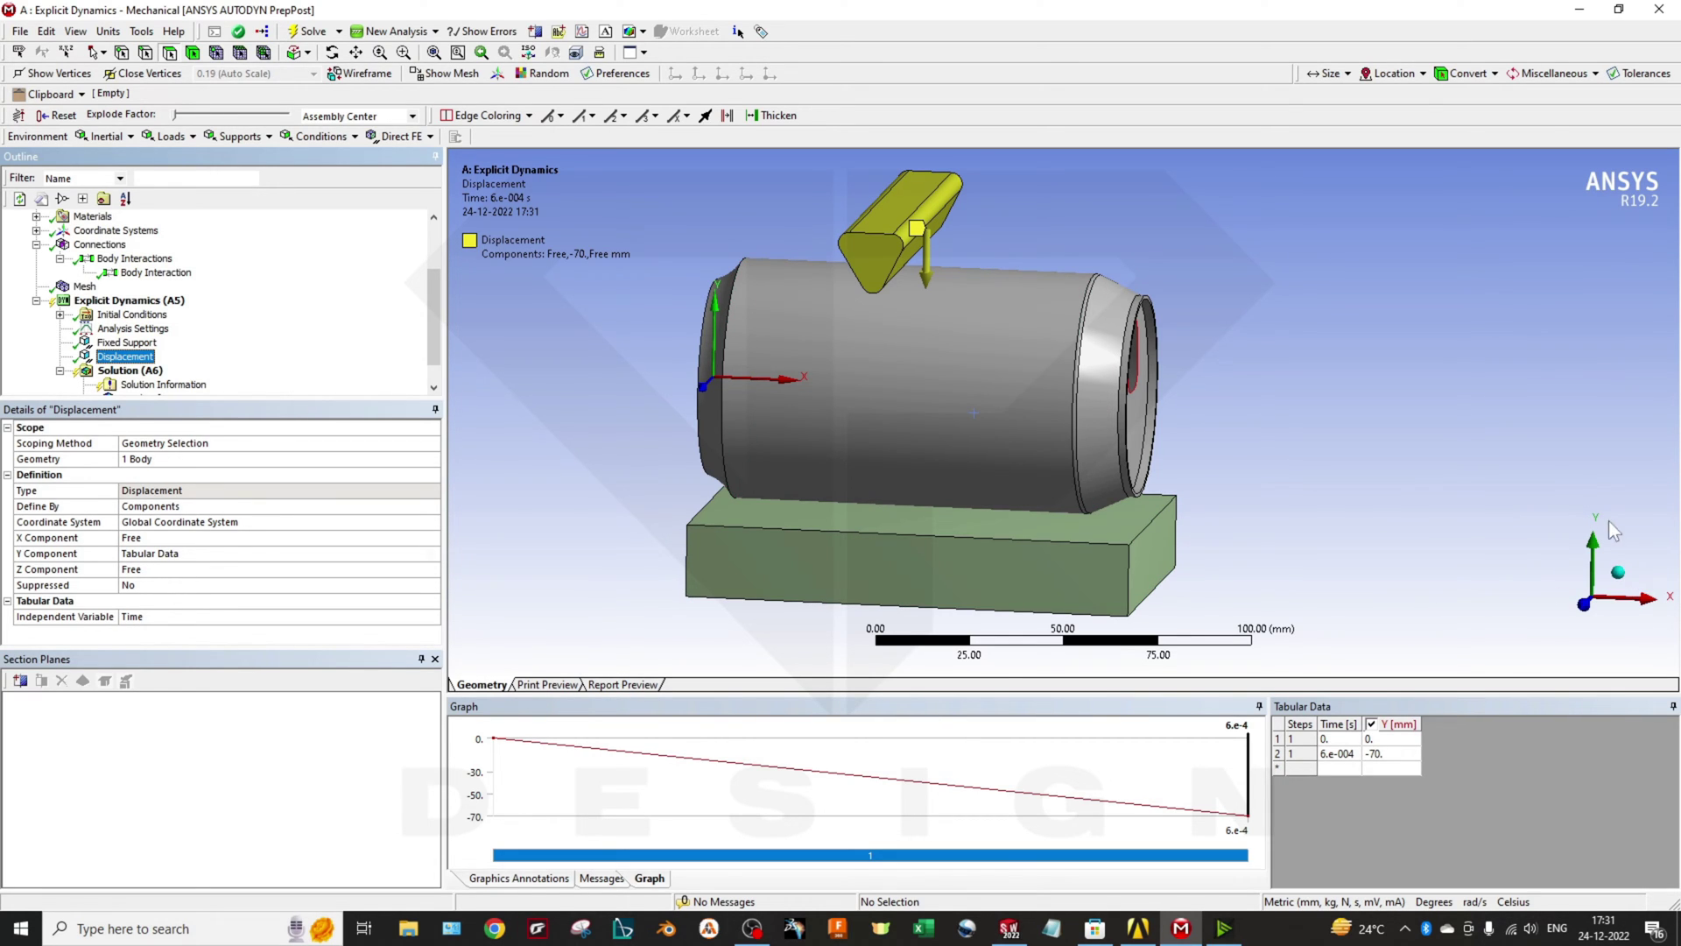
{"action": "left_click", "coordinate": [155, 555]}
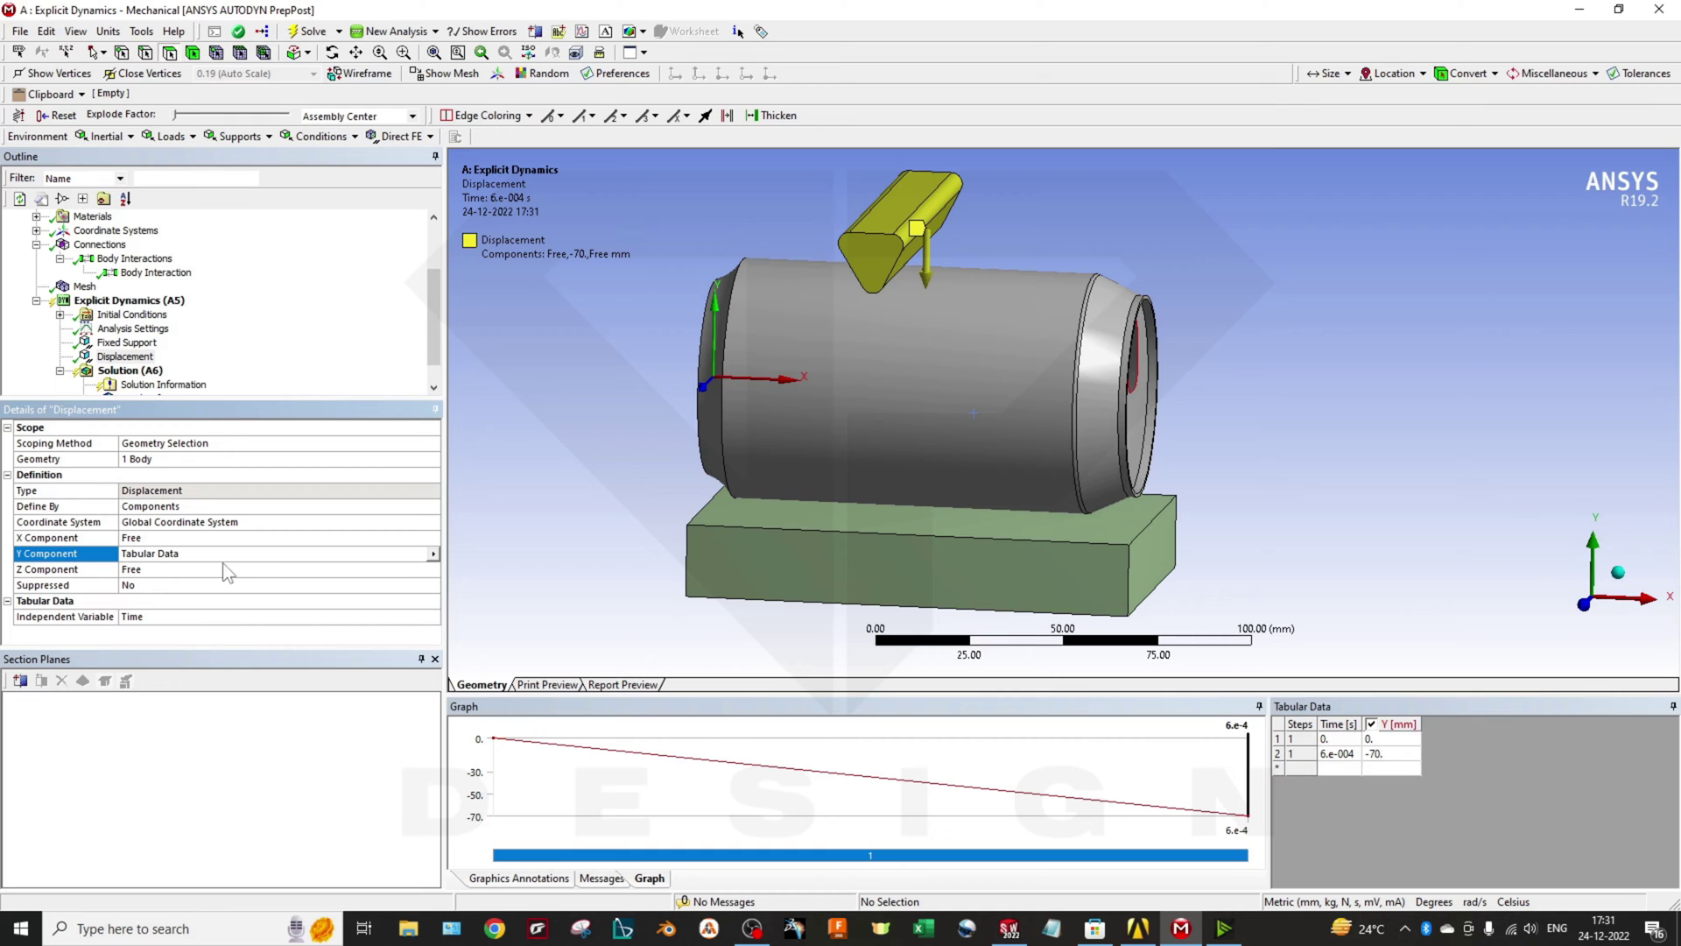
{"action": "left_click", "coordinate": [433, 555]}
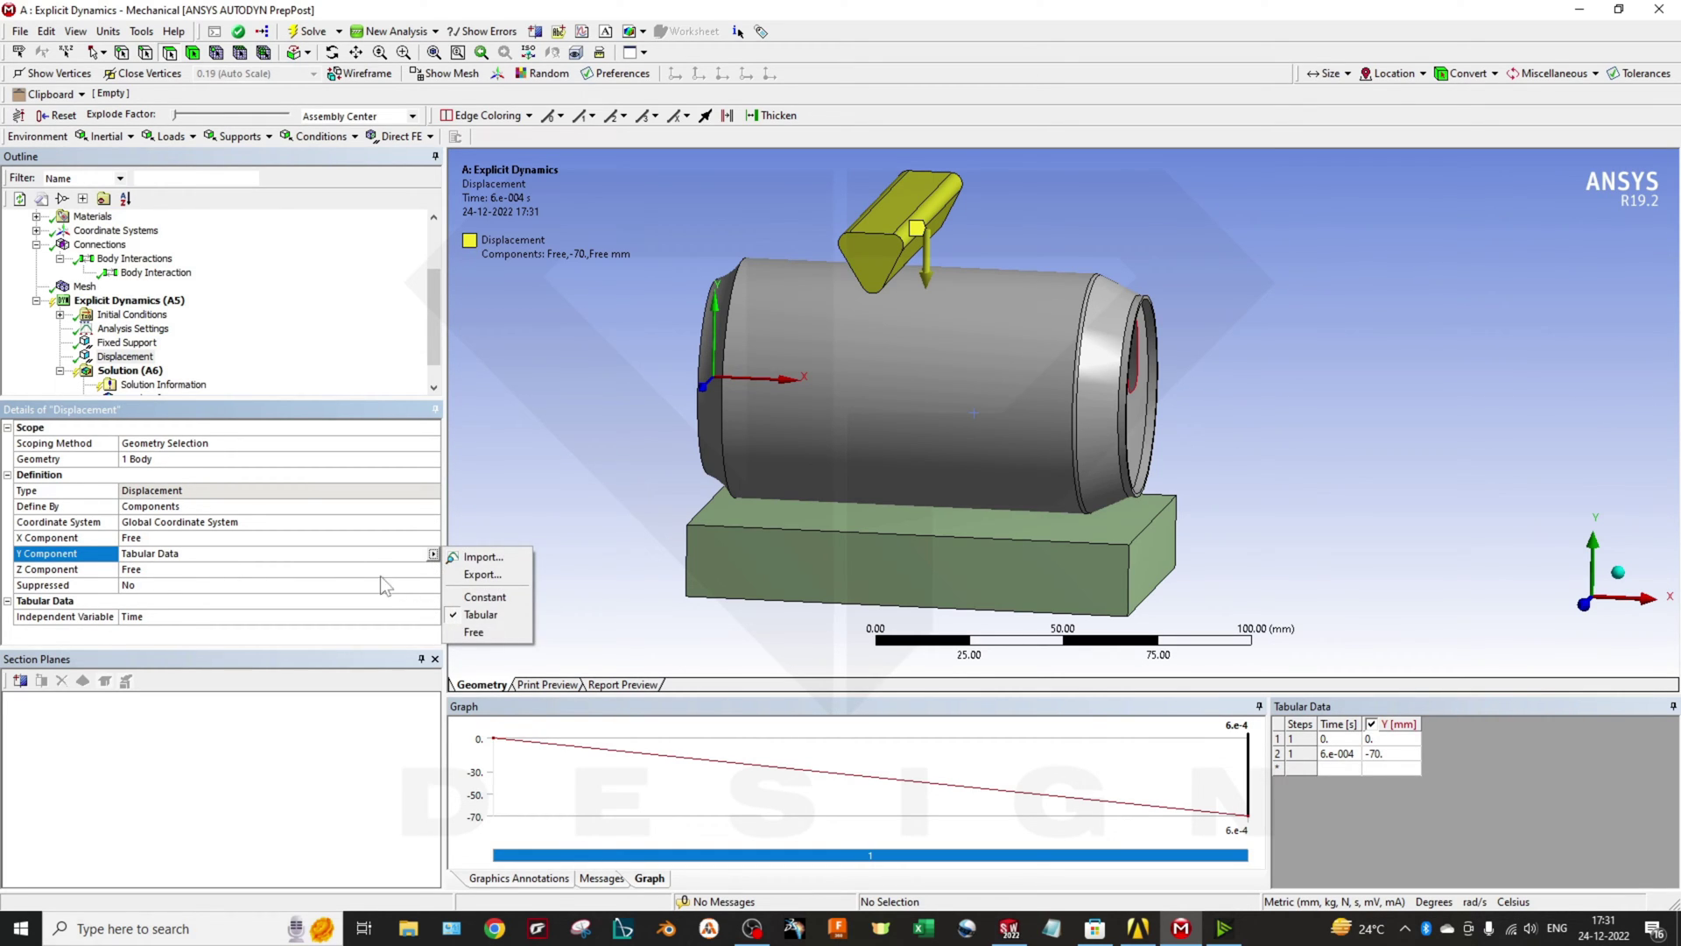
Review the End Time in Analysis Settings and inspect the area where the can rests on the die.
{"action": "left_click", "coordinate": [134, 330]}
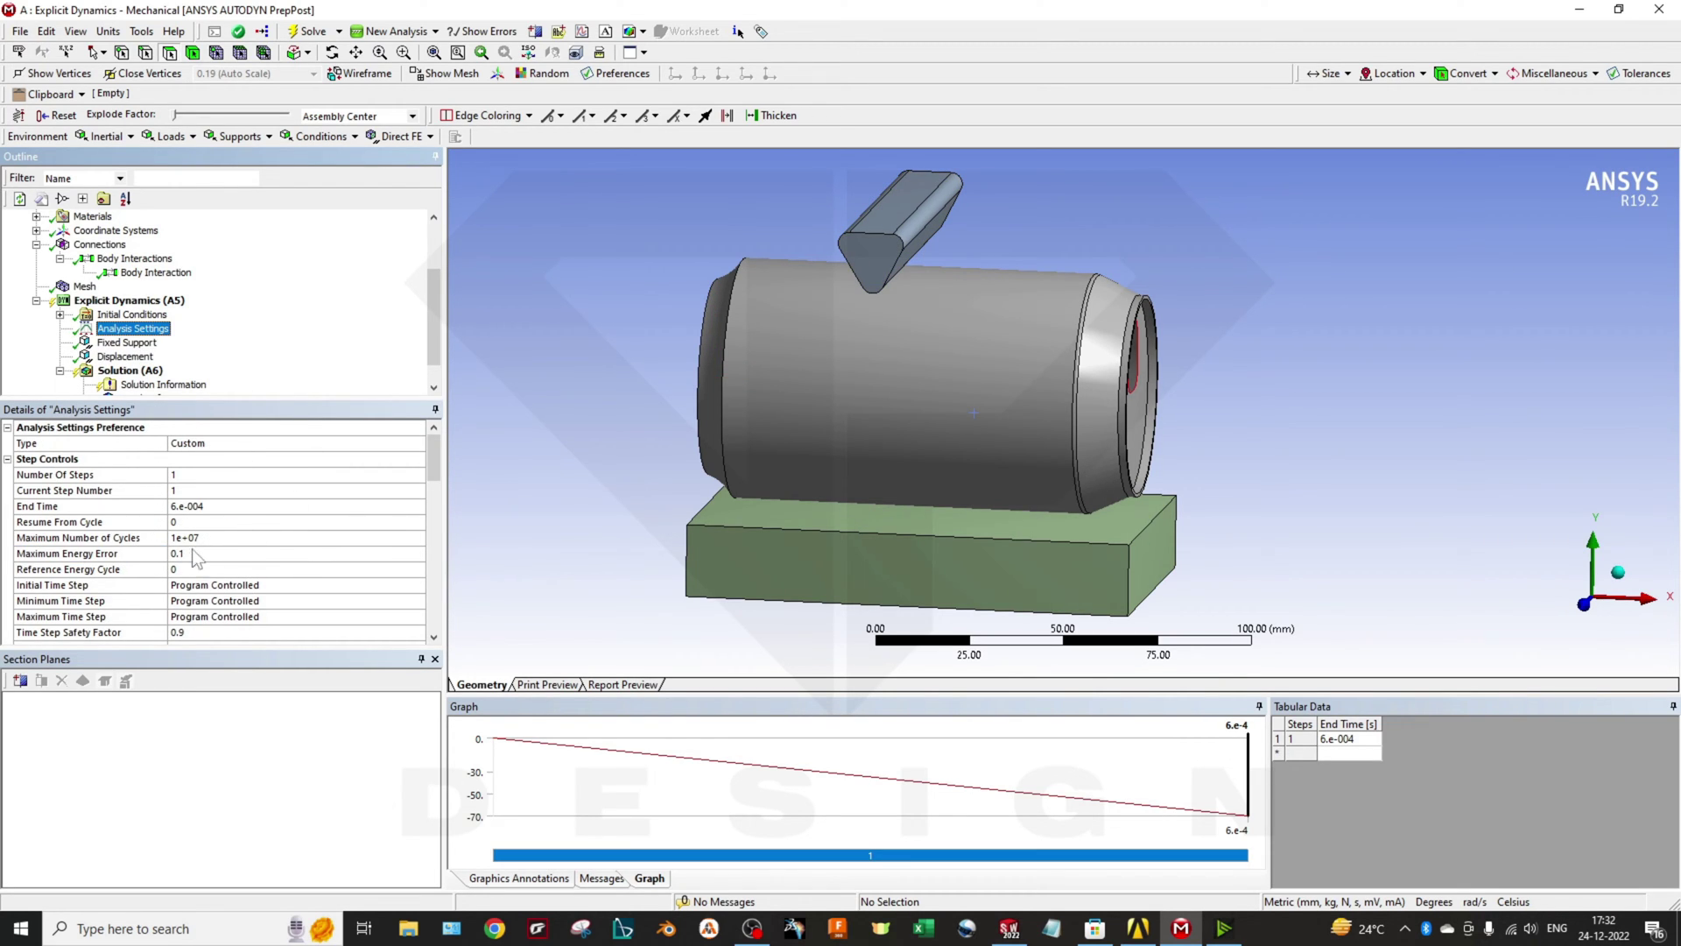
{"action": "left_click", "coordinate": [199, 508]}
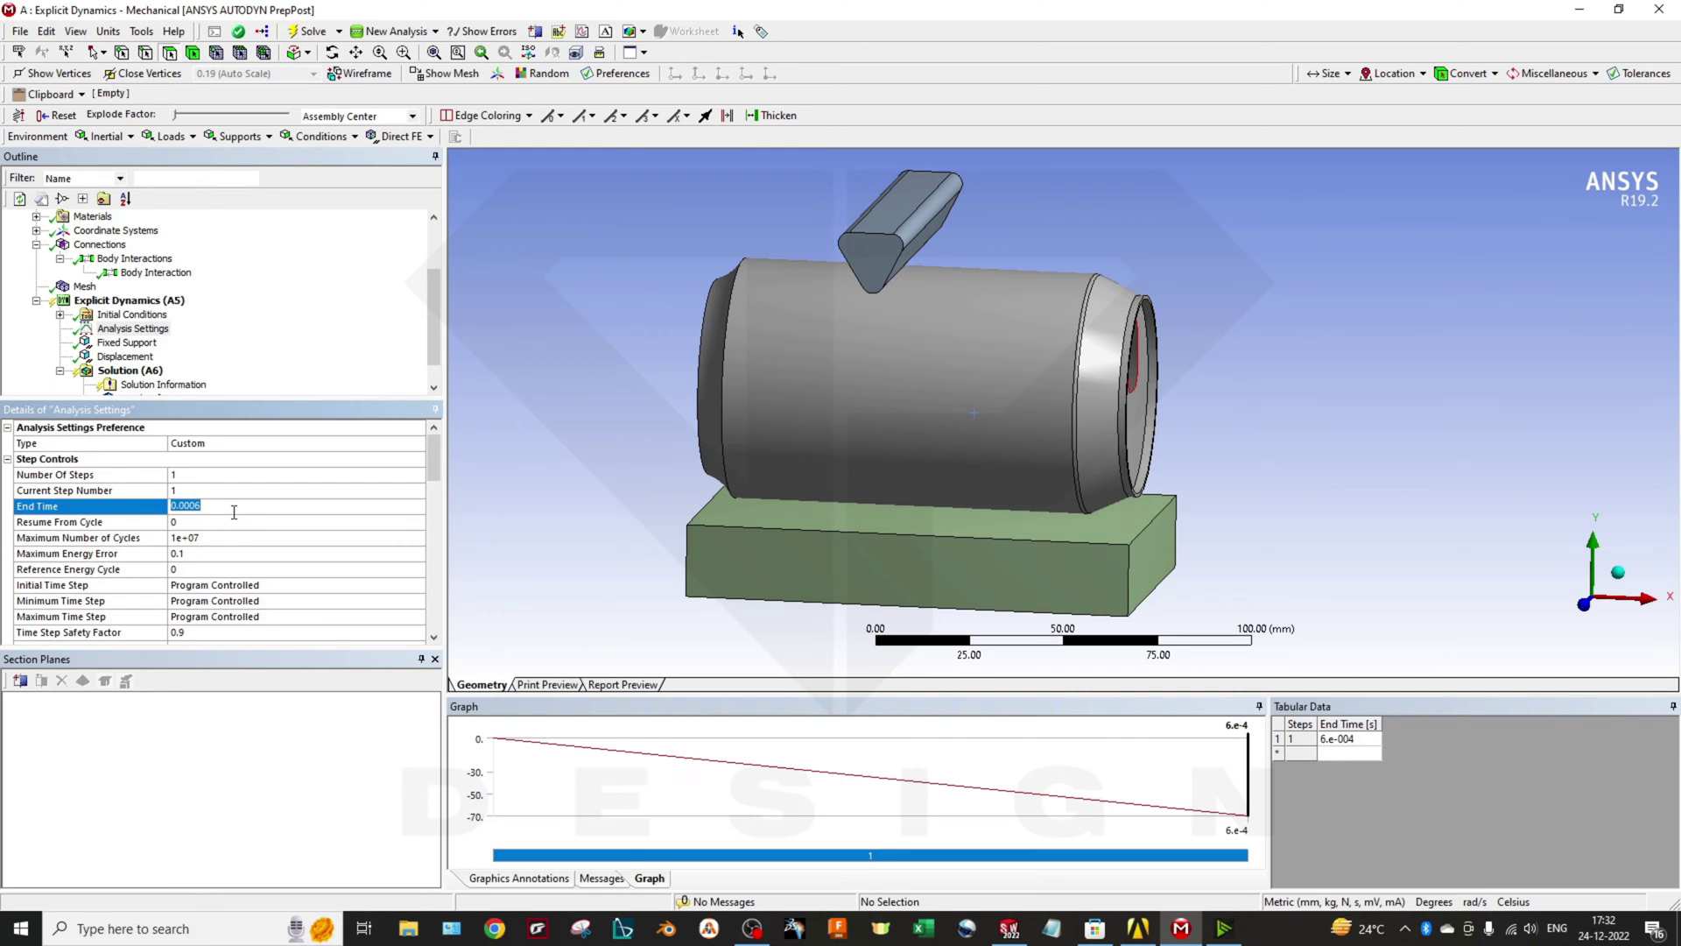
{"action": "left_click", "coordinate": [238, 523]}
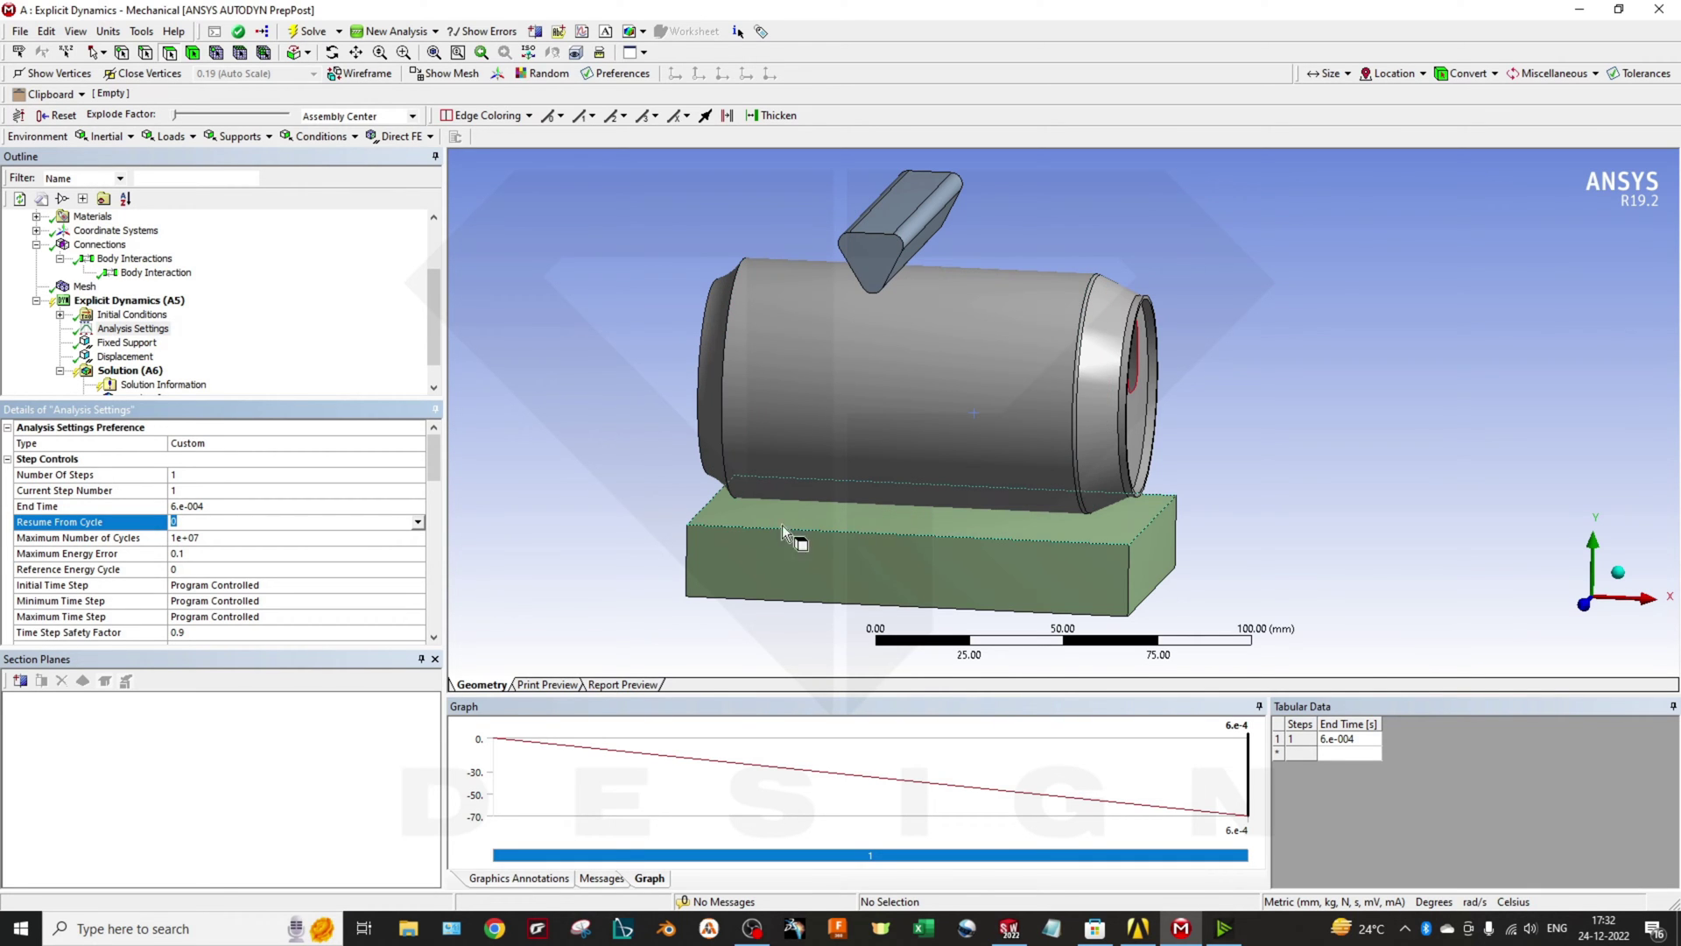
{"action": "middle_click_drag", "start_coordinate": [878, 501], "coordinate": [933, 534]}
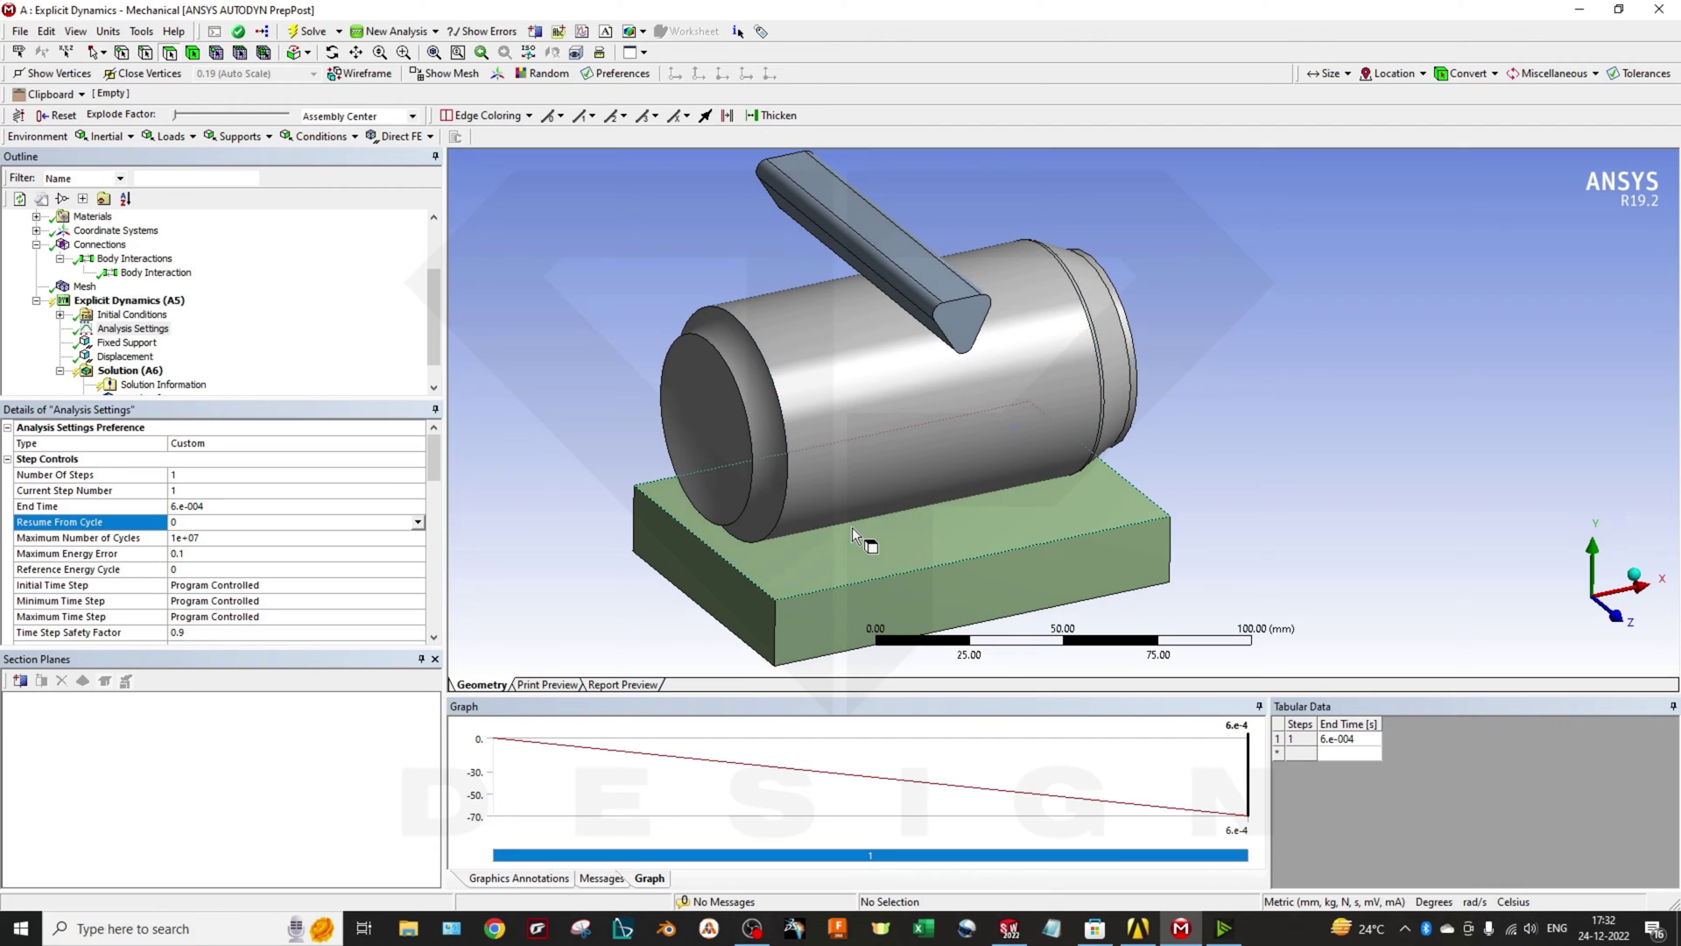
{"action": "scroll", "coordinate": [853, 527], "scroll_direction": "up", "scroll_amount": 6}
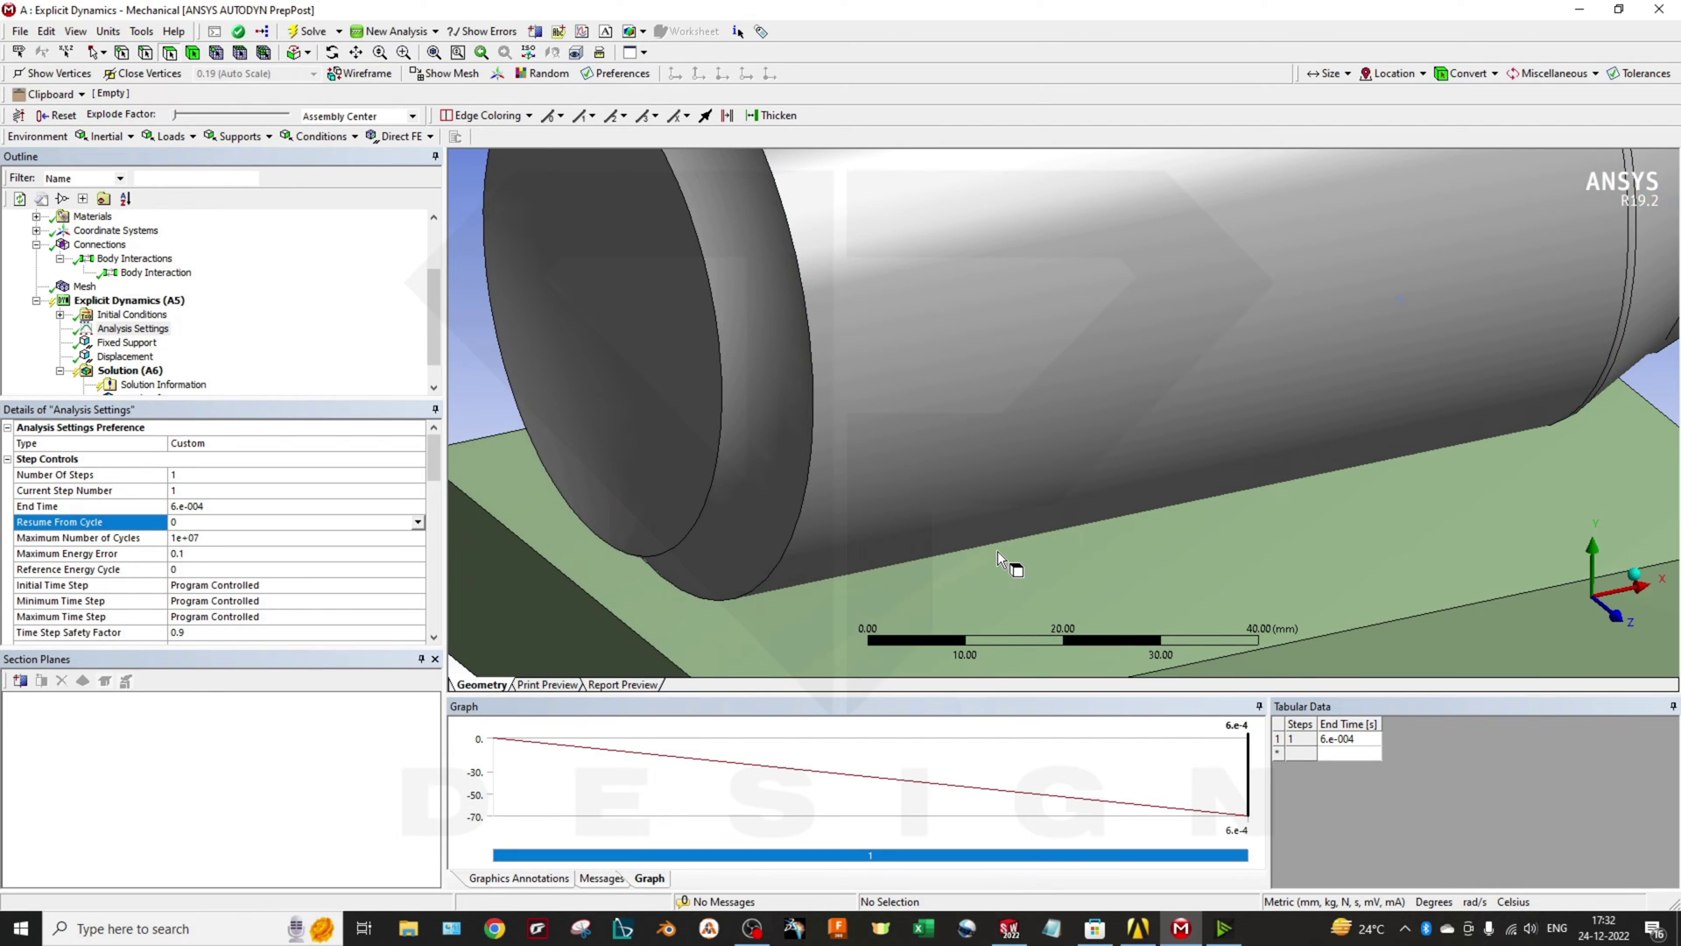
{"action": "scroll", "coordinate": [996, 550], "scroll_direction": "down", "scroll_amount": 3}
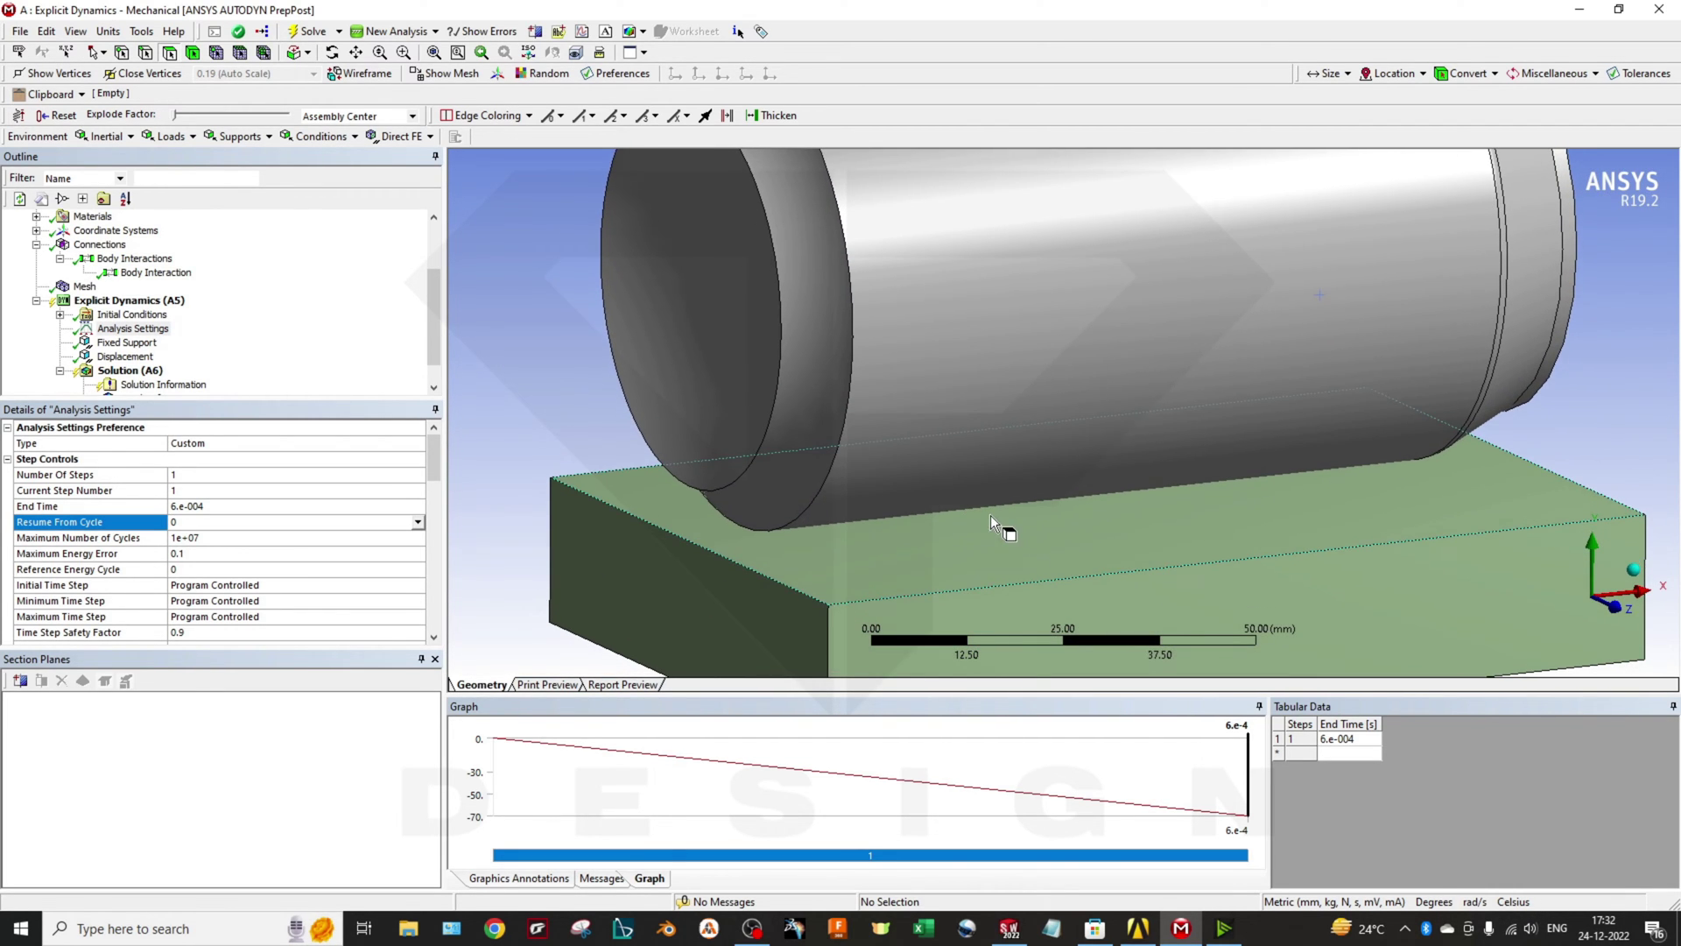
Review the time and Y displacement entries in the tabular data of the punch's Displacement.
{"action": "left_click", "coordinate": [125, 358]}
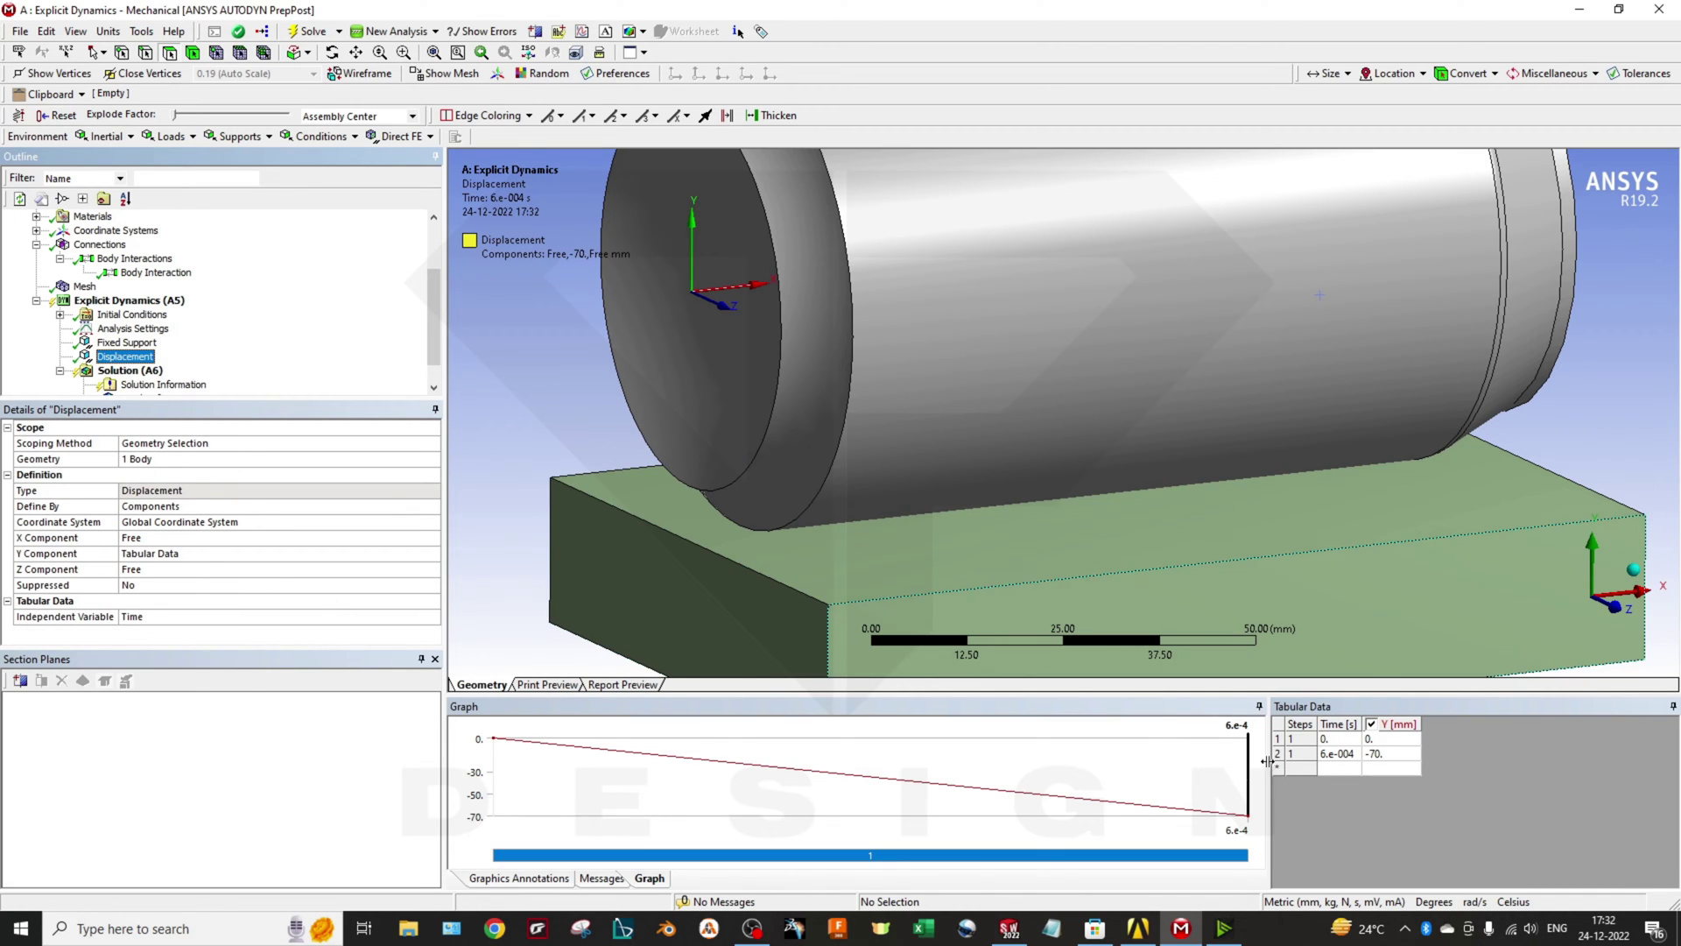
{"action": "left_click", "coordinate": [196, 553]}
{"action": "left_click", "coordinate": [599, 536]}
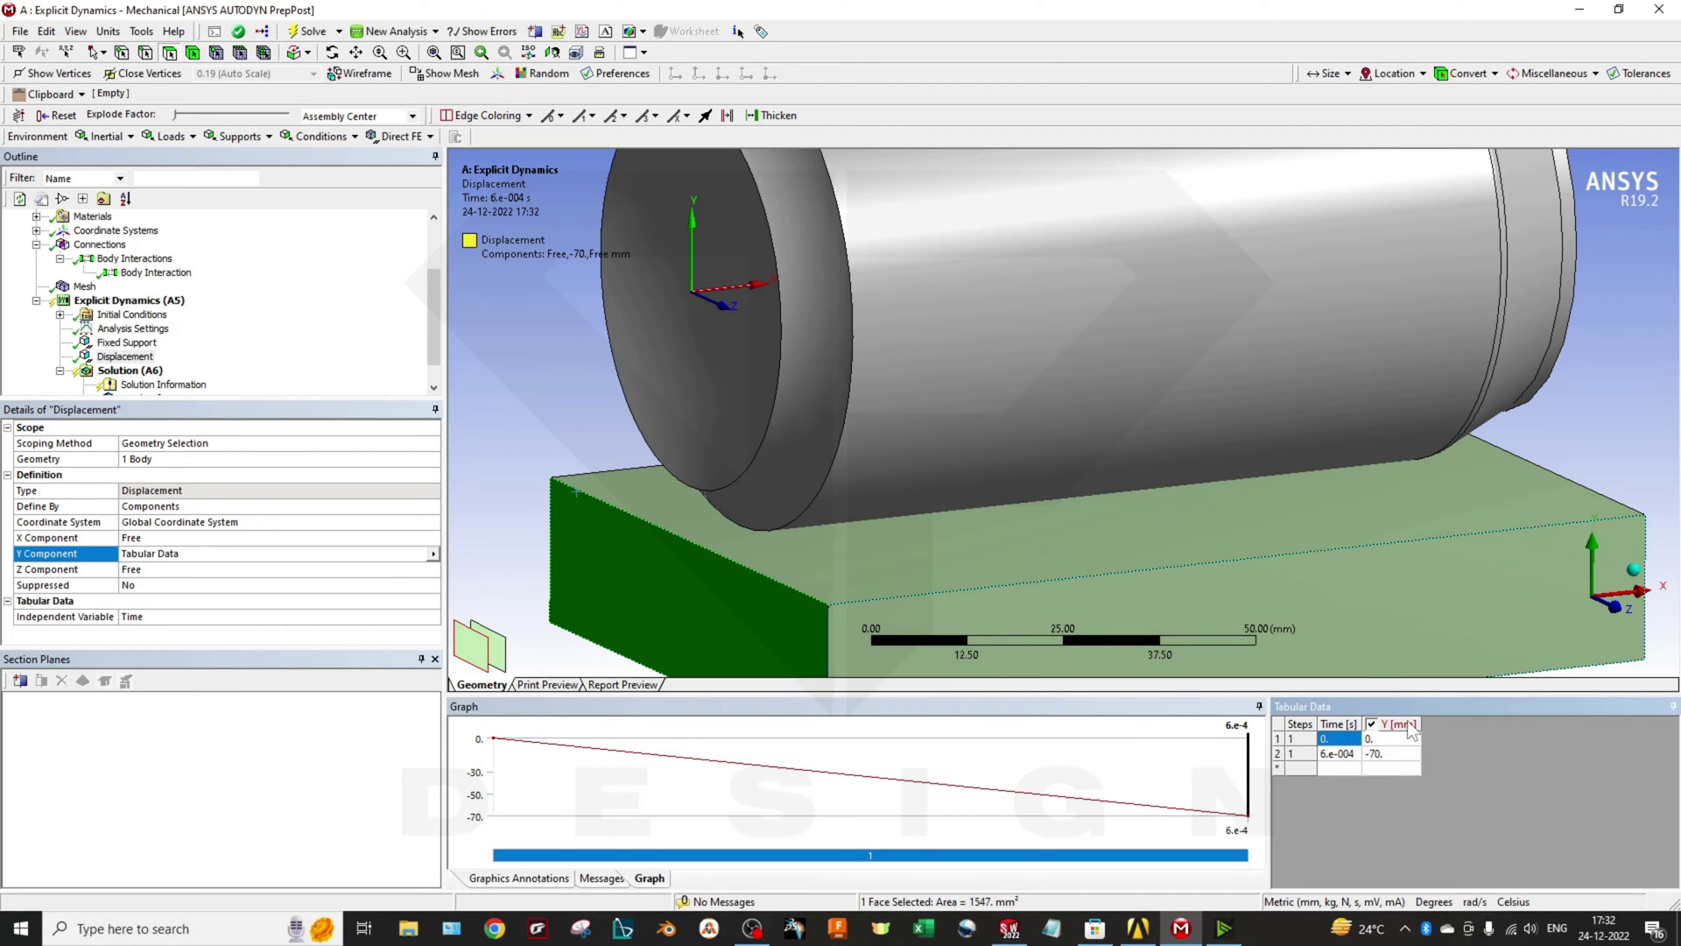
{"action": "left_click", "coordinate": [1339, 757]}
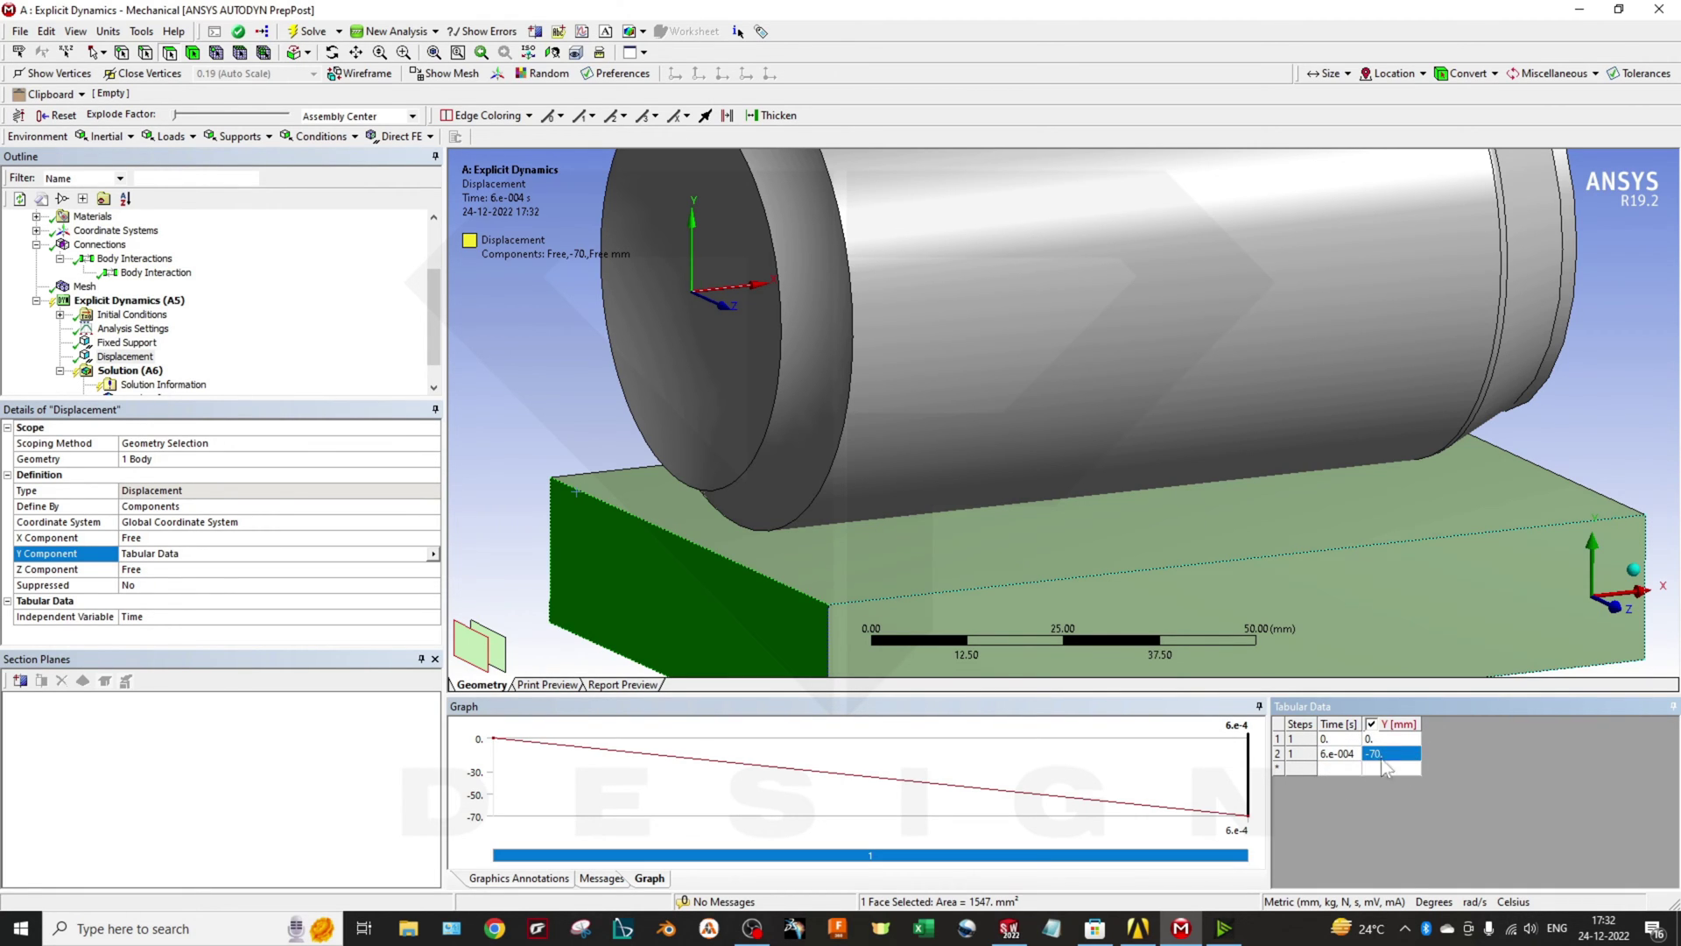
{"action": "scroll", "coordinate": [1086, 554], "scroll_direction": "down", "scroll_amount": 1}
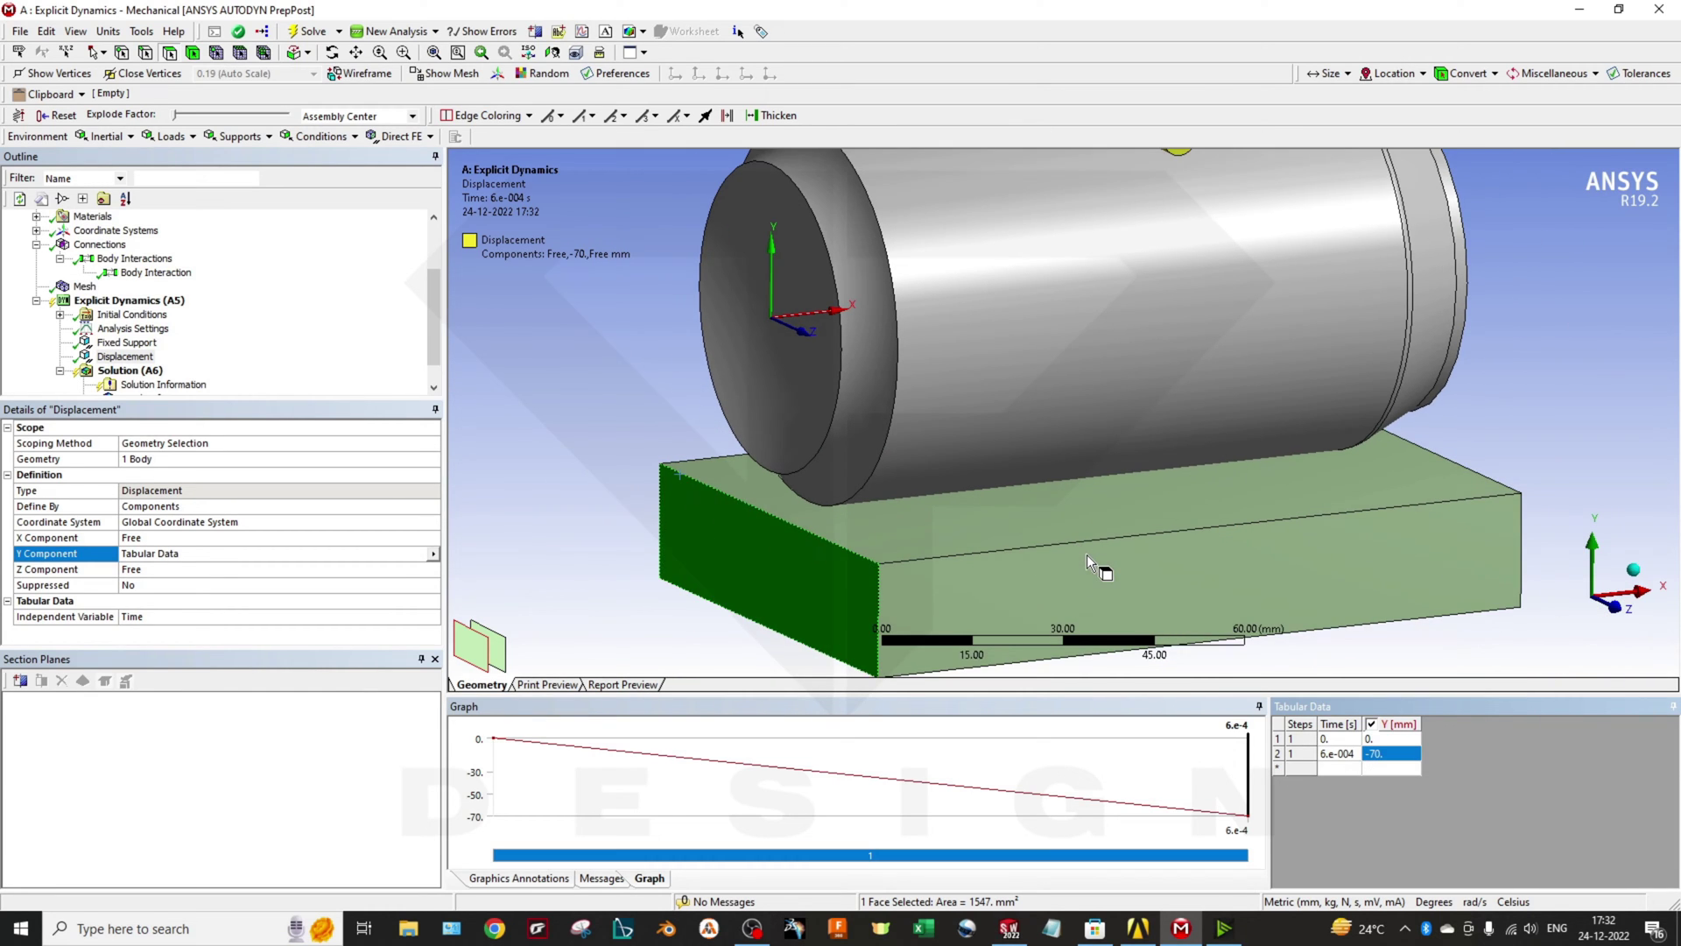
{"action": "scroll", "coordinate": [1112, 429], "scroll_direction": "down", "scroll_amount": 2}
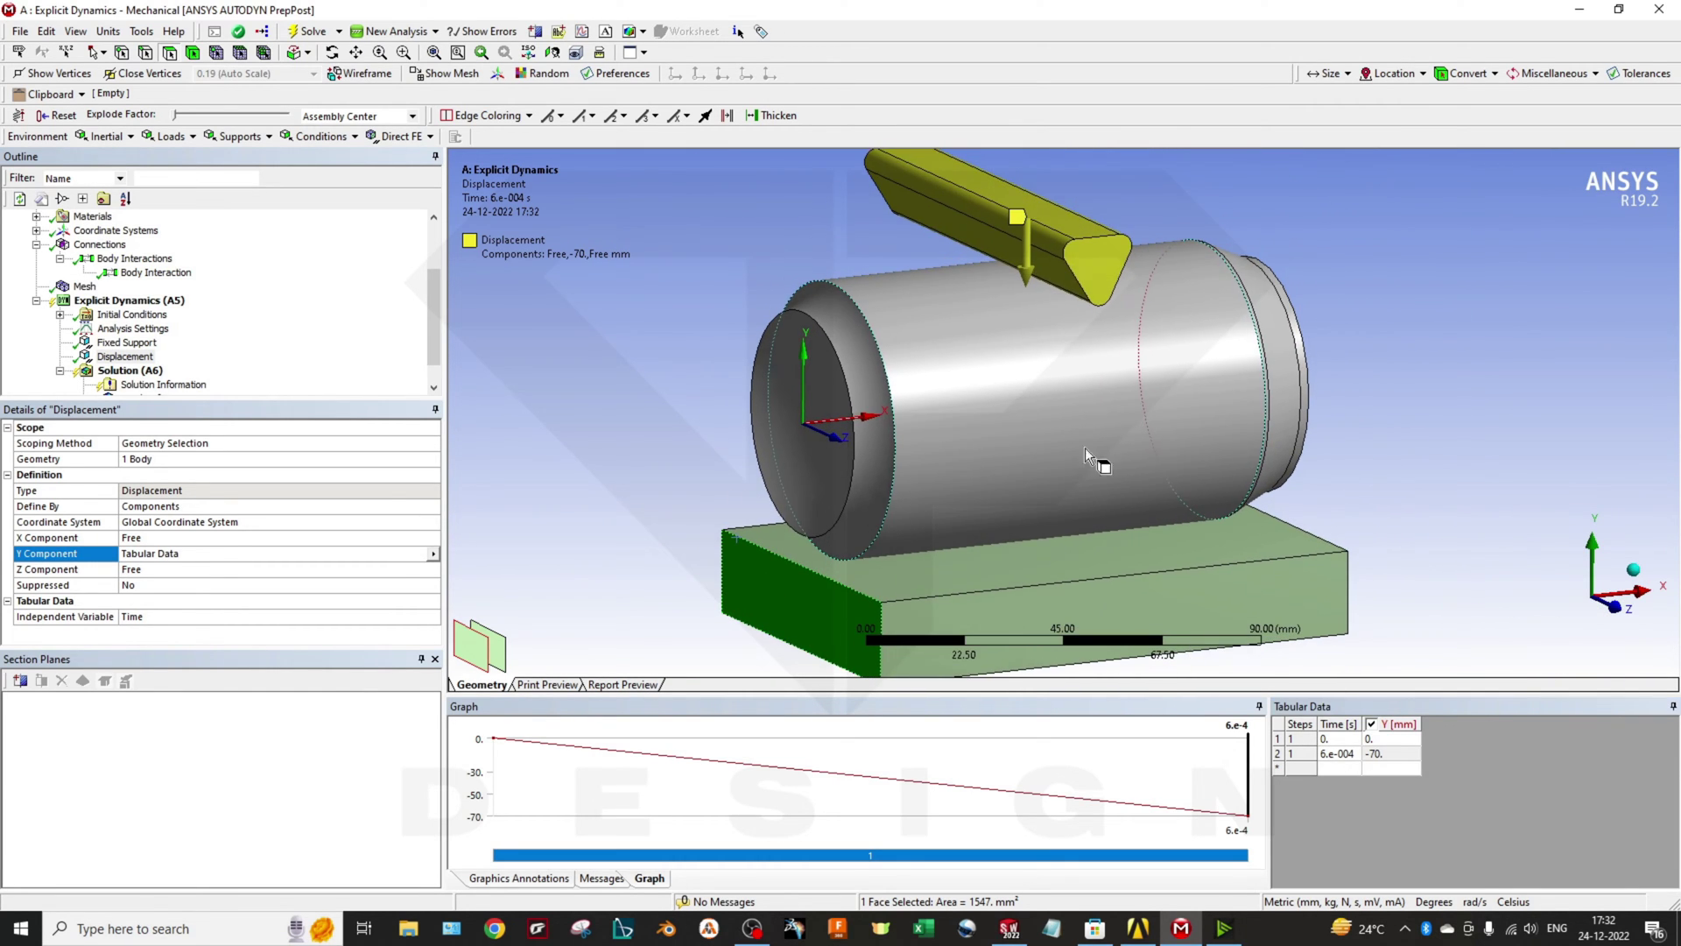
{"action": "left_click", "coordinate": [1389, 757]}
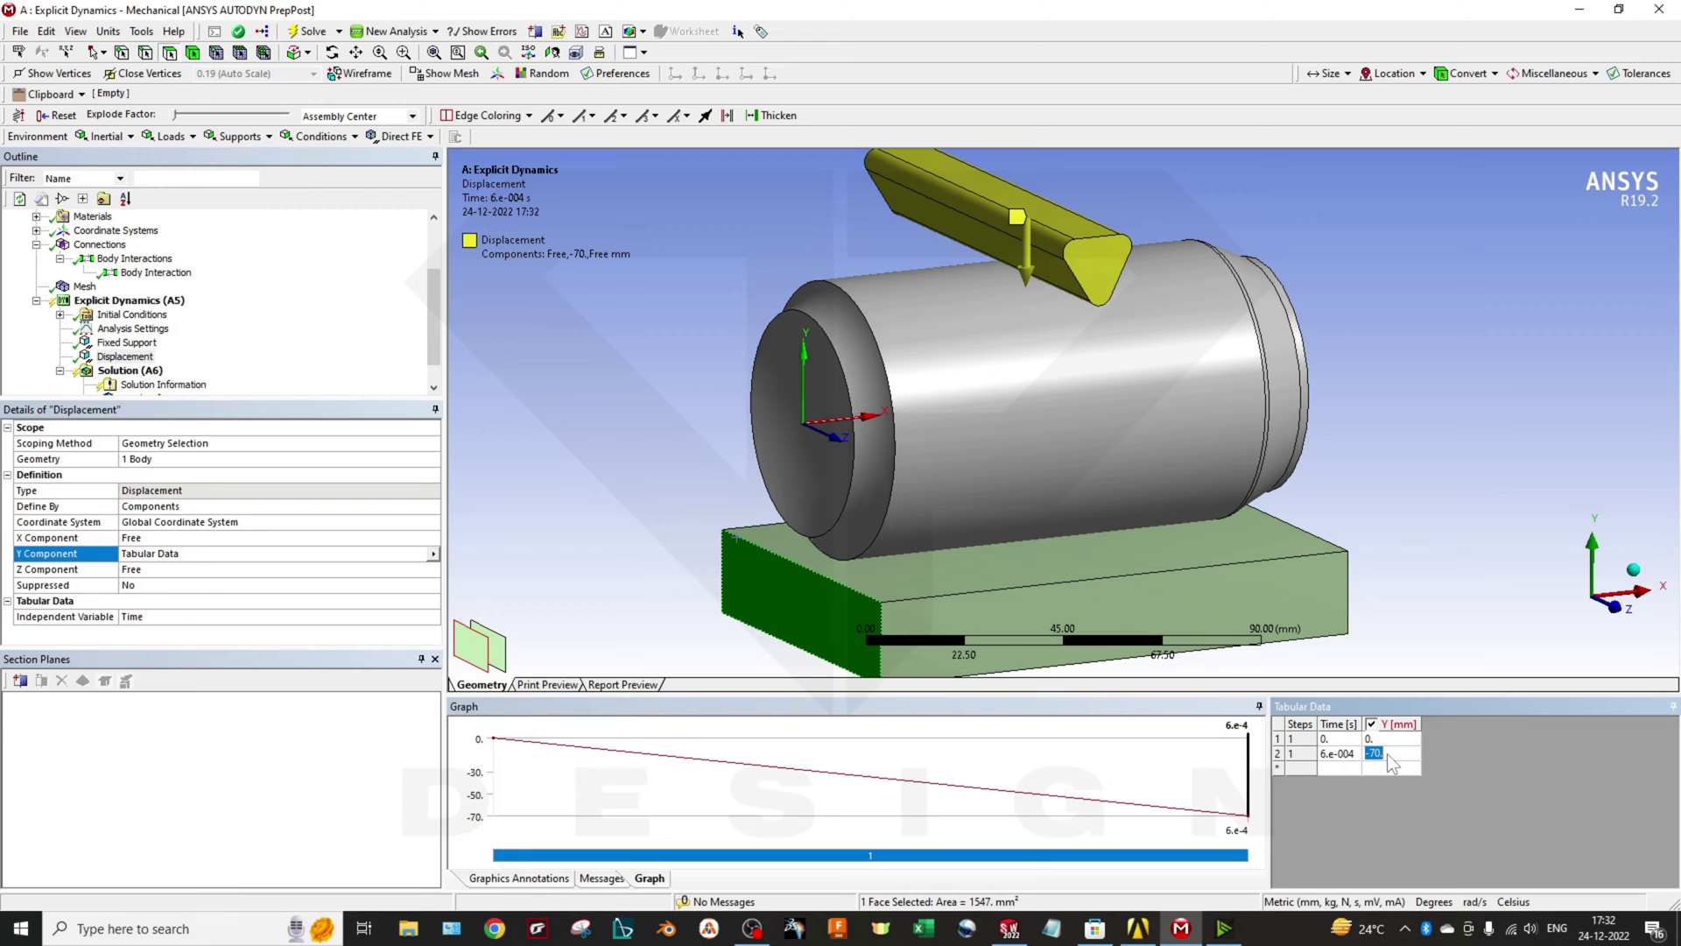
{"action": "left_click", "coordinate": [1382, 554]}
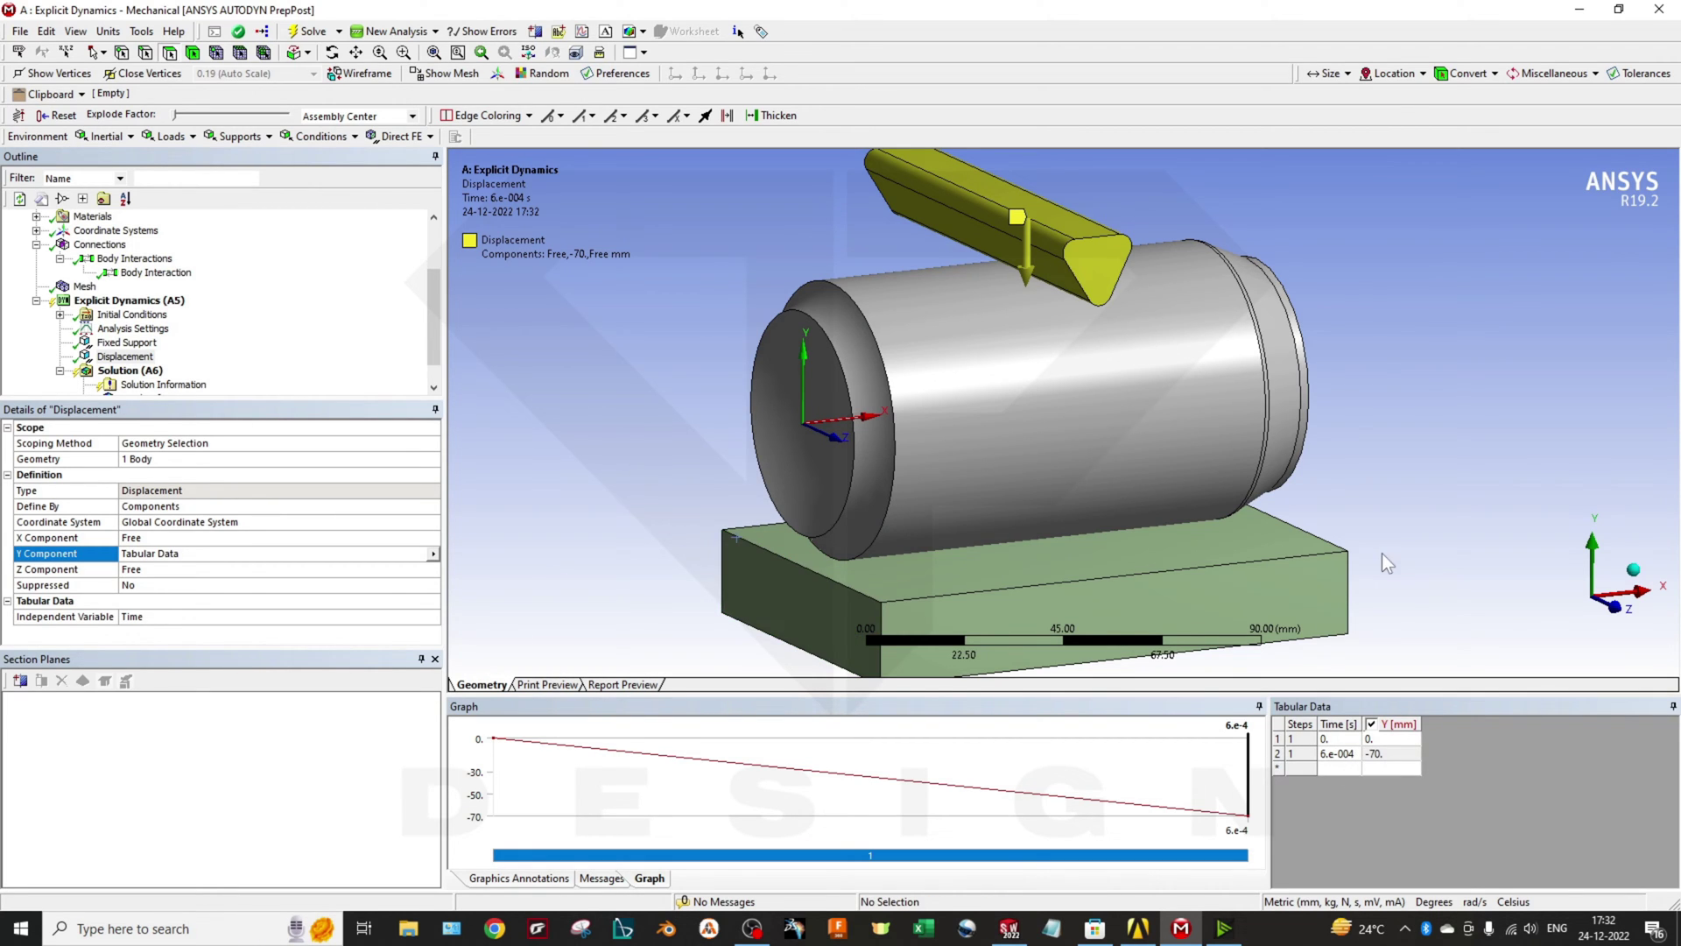
Inspect the punch, can and die assembly and review the result types that can be inserted under Solution.
{"action": "scroll", "coordinate": [1004, 534], "scroll_direction": "down", "scroll_amount": 1}
{"action": "middle_click_drag", "start_coordinate": [1010, 391], "coordinate": [959, 407], "text": "ctrl"}
{"action": "middle_click_drag", "start_coordinate": [1004, 546], "coordinate": [1082, 520]}
{"action": "scroll", "coordinate": [107, 368], "scroll_direction": "down", "scroll_amount": 1}
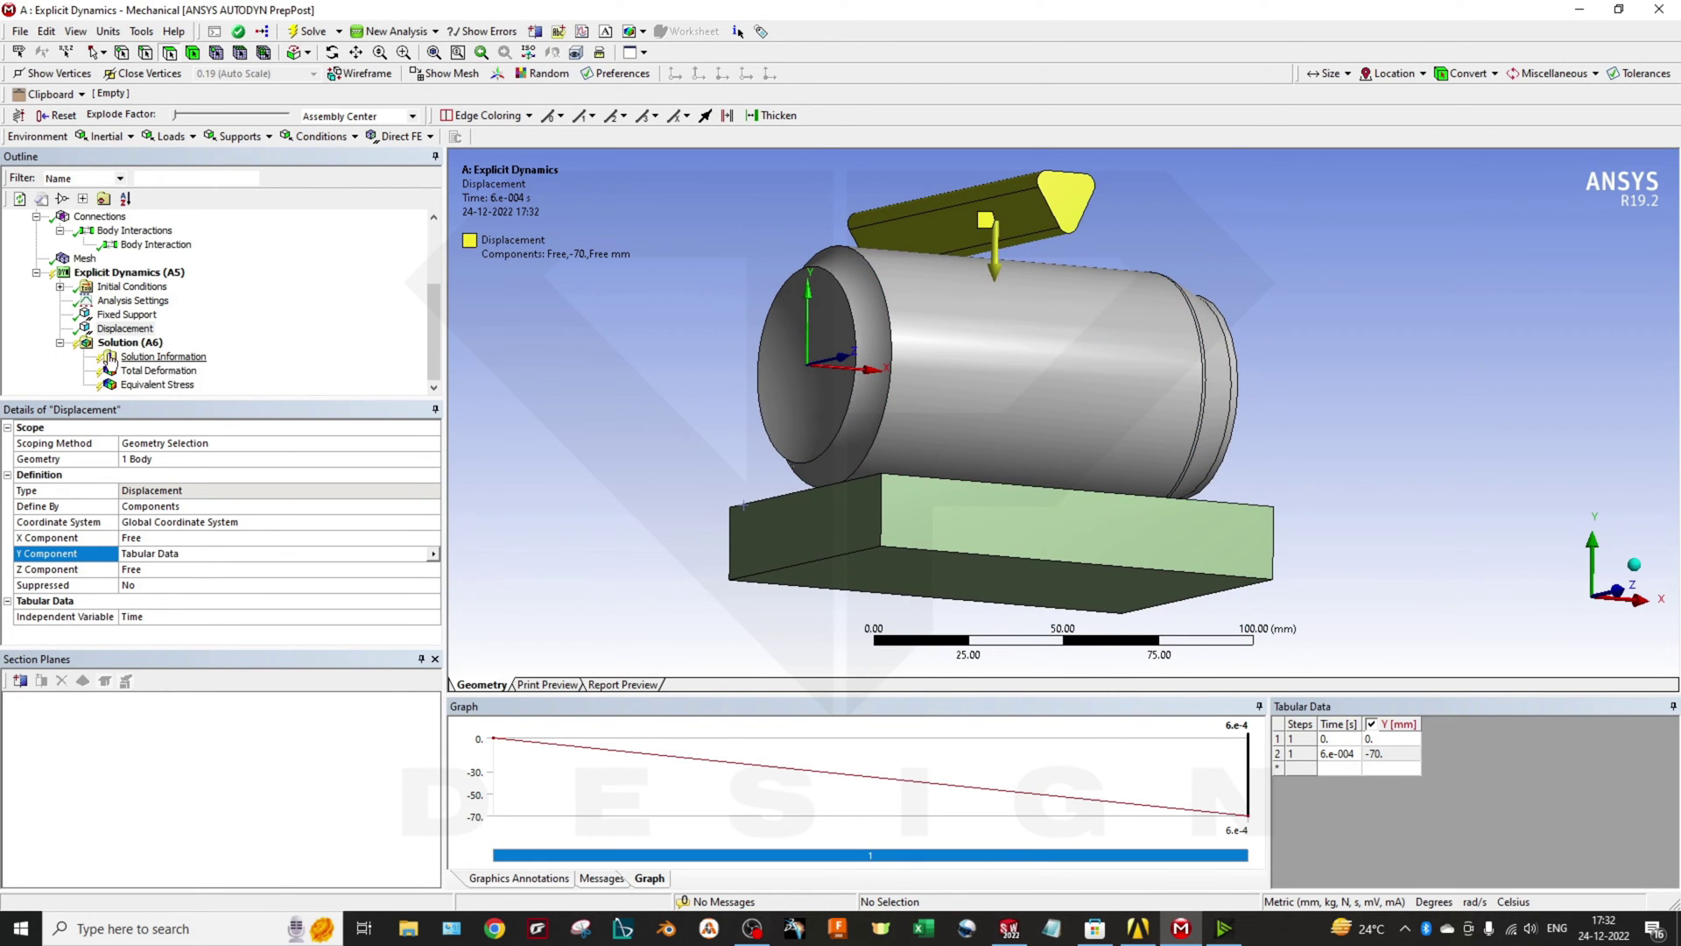
{"action": "right_click", "coordinate": [115, 347]}
{"action": "mouse_move", "coordinate": [245, 359]}
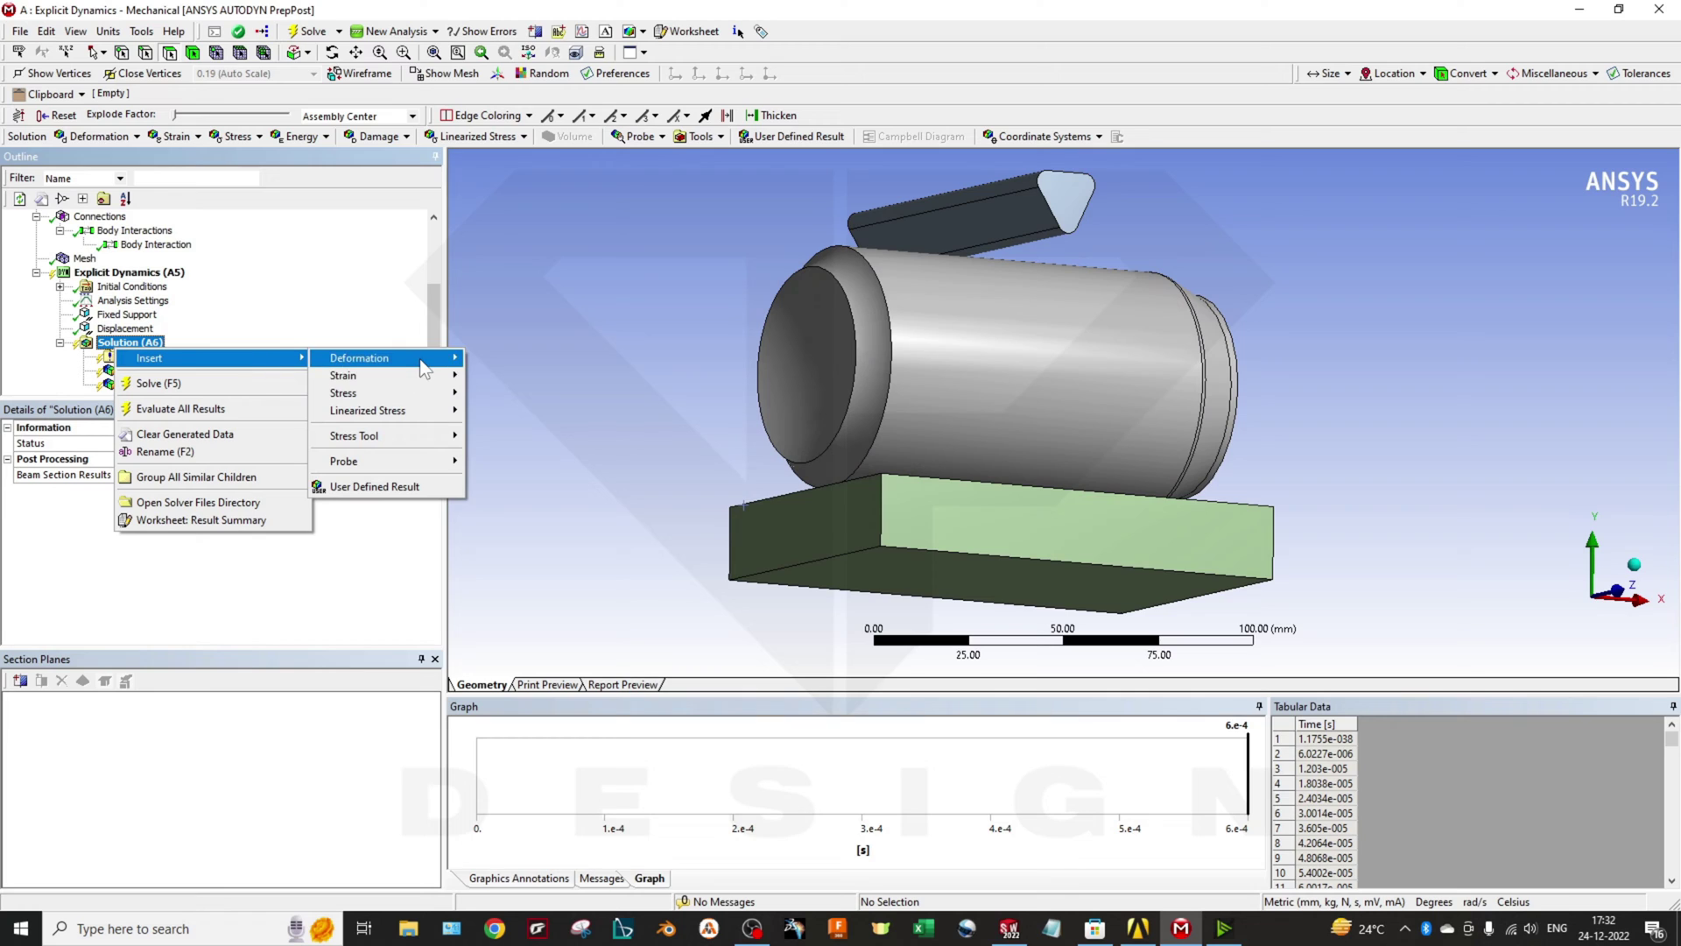
{"action": "mouse_move", "coordinate": [427, 379]}
{"action": "left_click", "coordinate": [674, 300]}
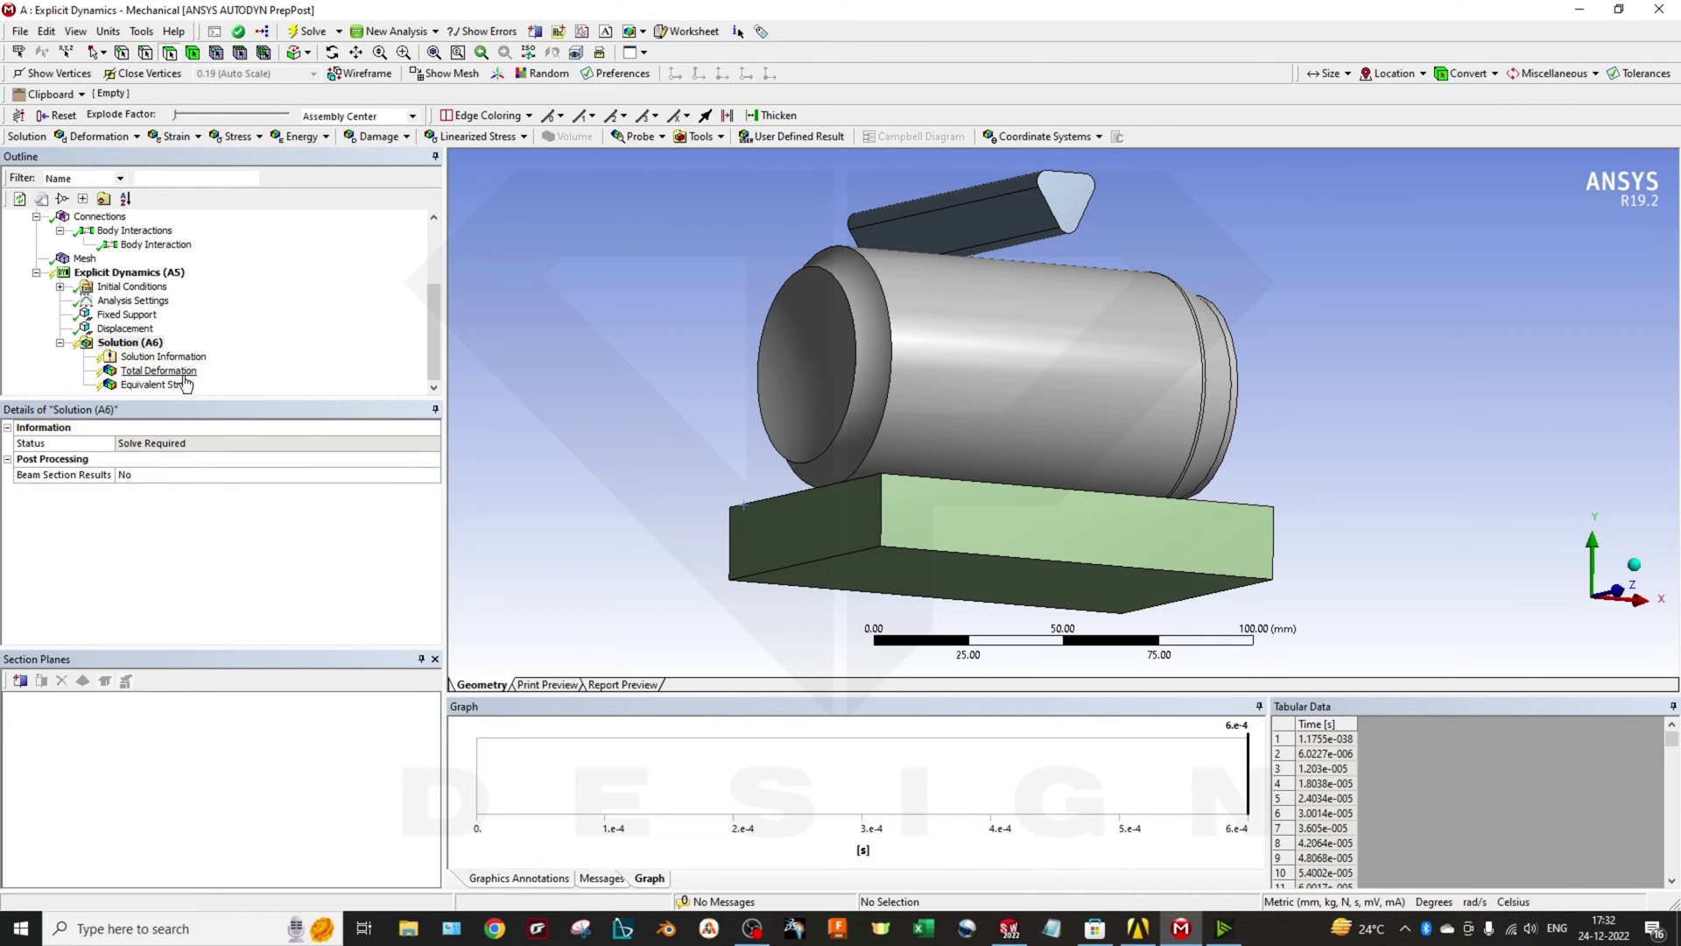
Display the Total Deformation result and inspect the crushed can from several angles.
{"action": "left_click", "coordinate": [159, 371]}
{"action": "middle_click_drag", "start_coordinate": [713, 371], "coordinate": [1023, 581]}
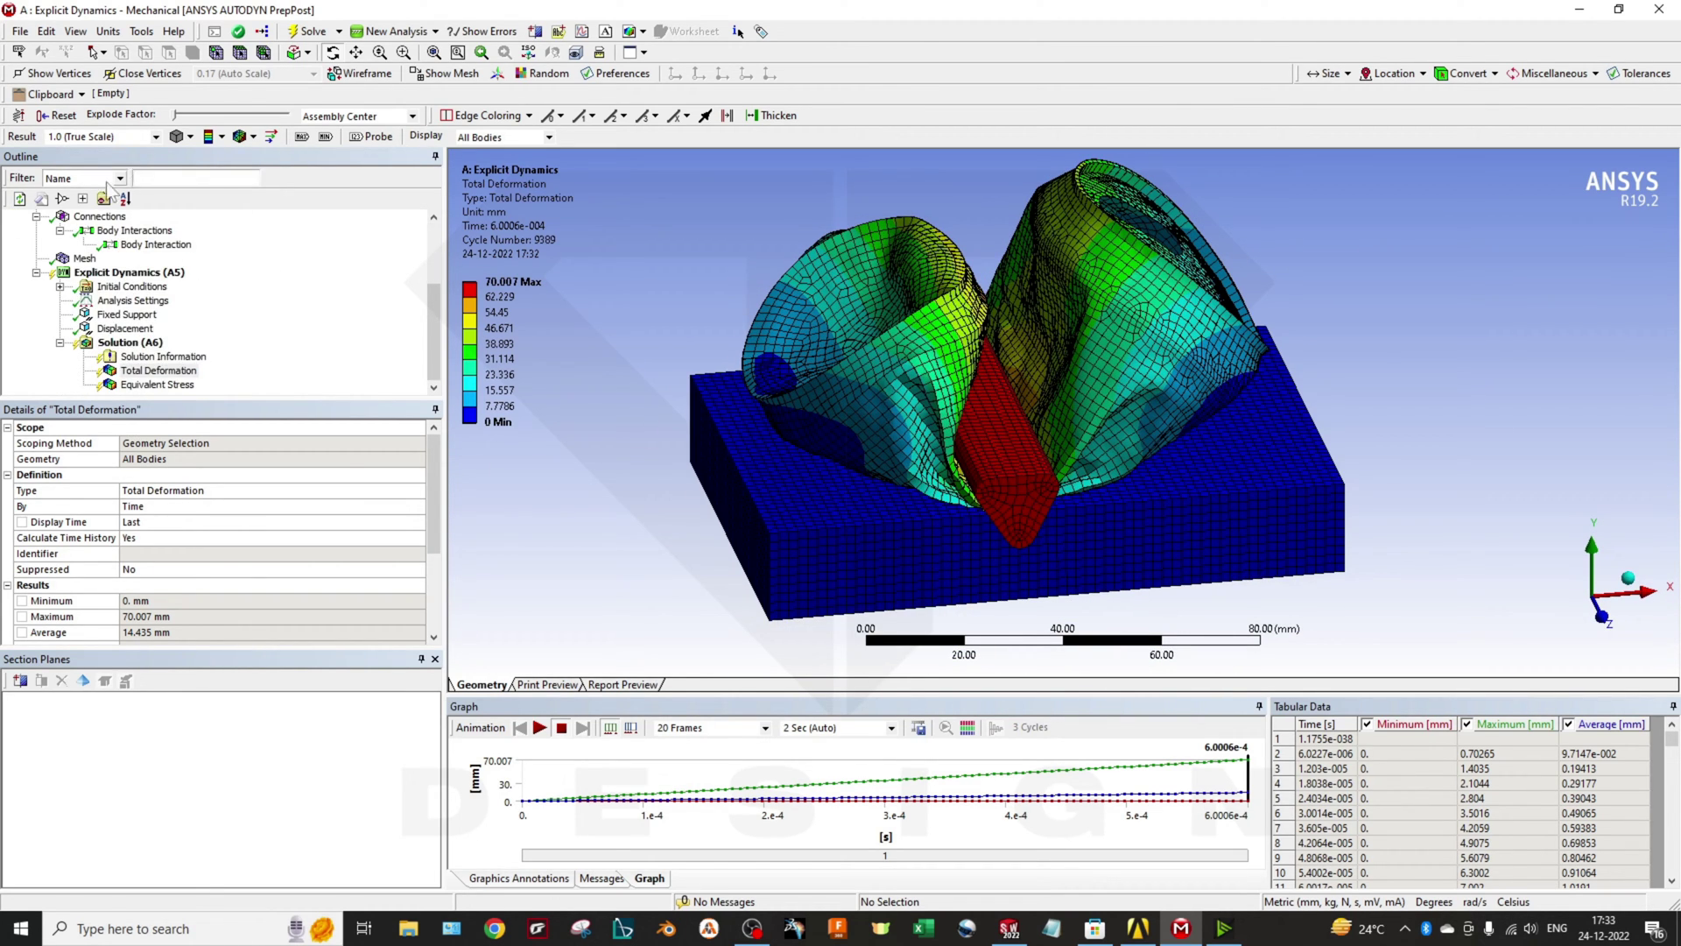
{"action": "middle_click_drag", "start_coordinate": [747, 589], "coordinate": [770, 560]}
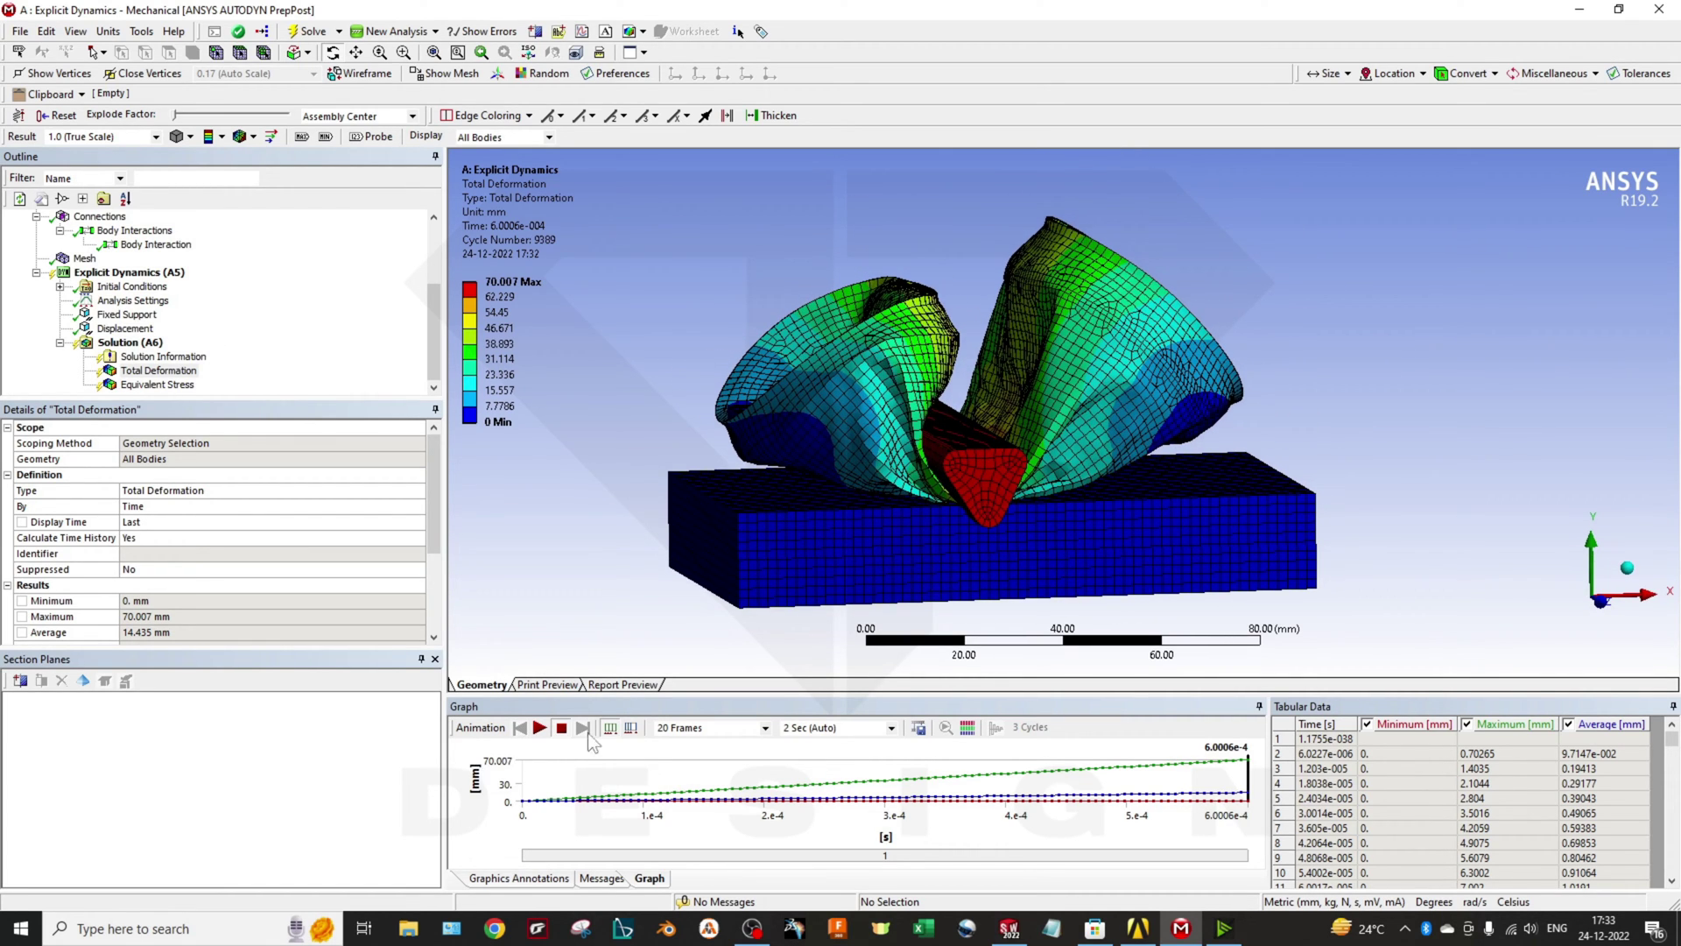
Set the Total Deformation animation to 100 frames with a duration of 10 seconds.
{"action": "left_click", "coordinate": [760, 730]}
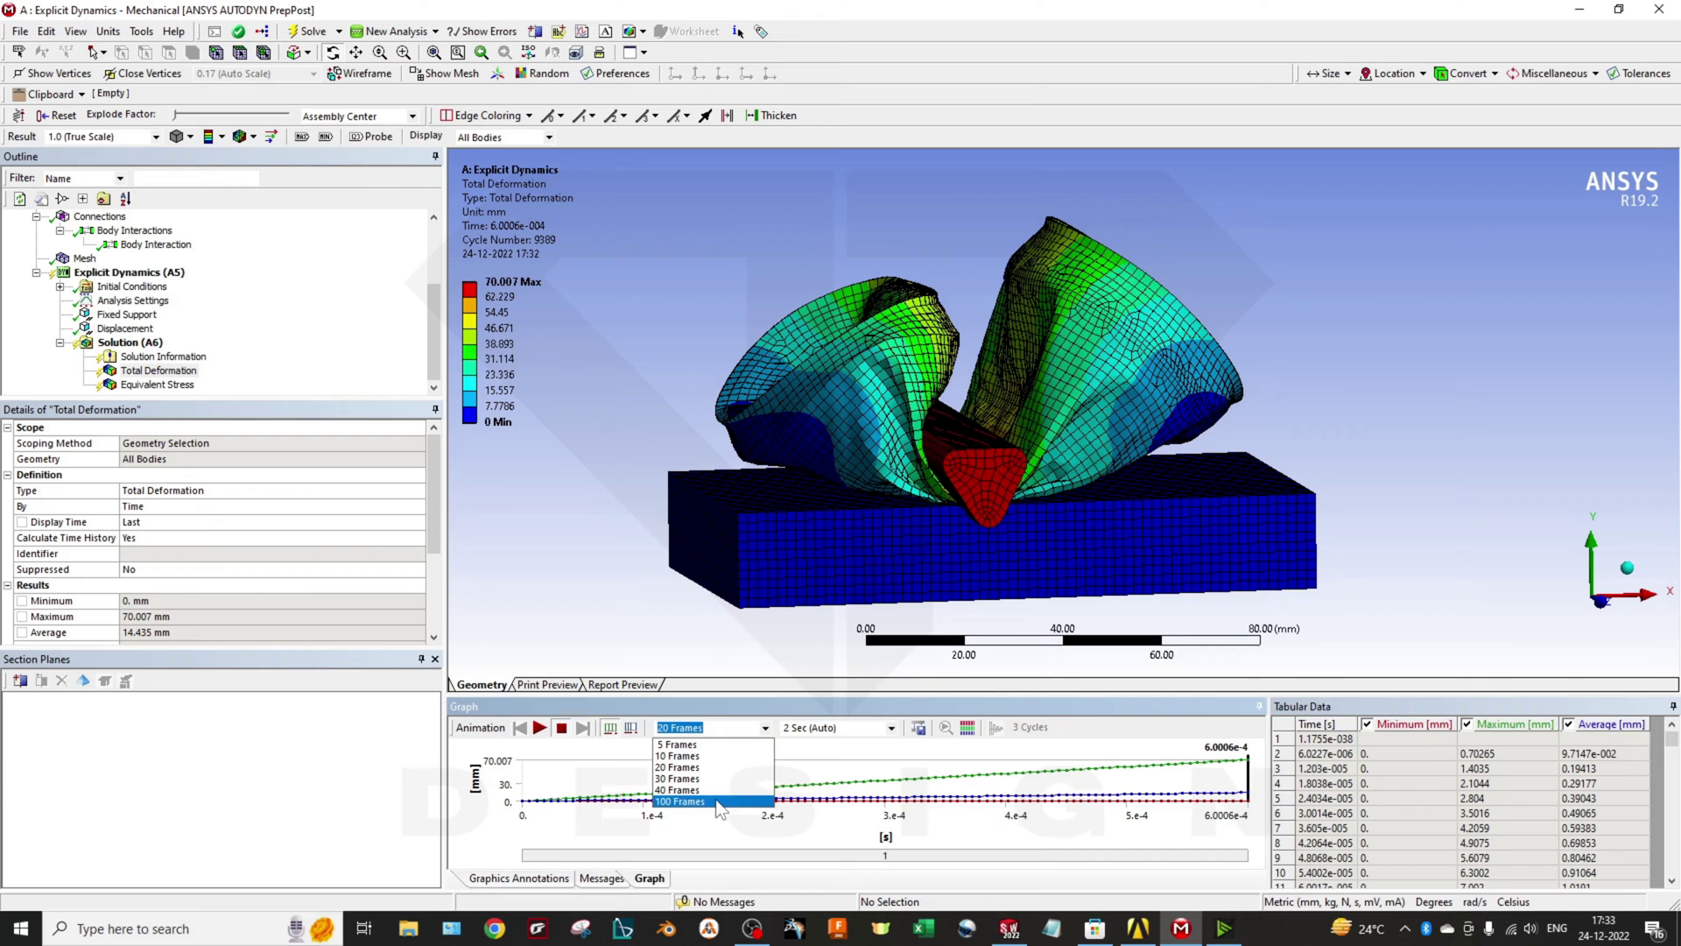
{"action": "left_click", "coordinate": [682, 777]}
{"action": "middle_click_drag", "start_coordinate": [655, 592], "coordinate": [734, 675], "text": "ctrl"}
{"action": "middle_click_drag", "start_coordinate": [850, 671], "coordinate": [830, 559], "text": "ctrl"}
{"action": "left_click", "coordinate": [891, 728]}
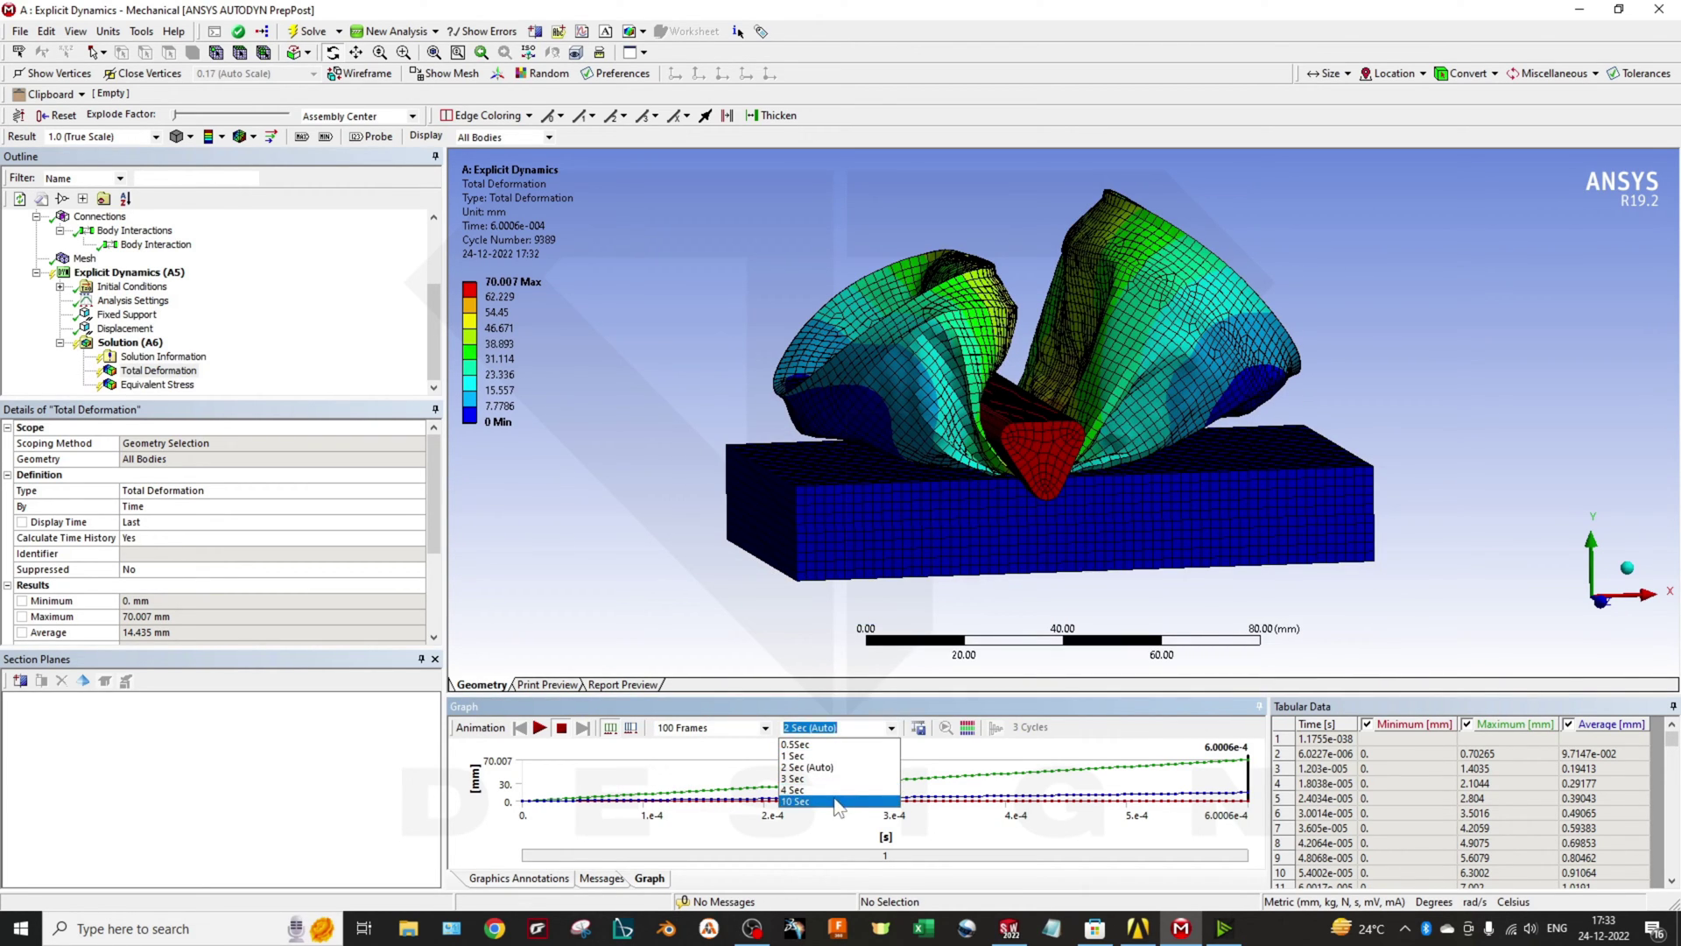
{"action": "left_click", "coordinate": [839, 808]}
{"action": "left_click", "coordinate": [728, 730]}
Play the Total Deformation animation and watch the punch crush the can up close.
{"action": "middle_click_drag", "start_coordinate": [683, 454], "coordinate": [700, 554], "text": "ctrl"}
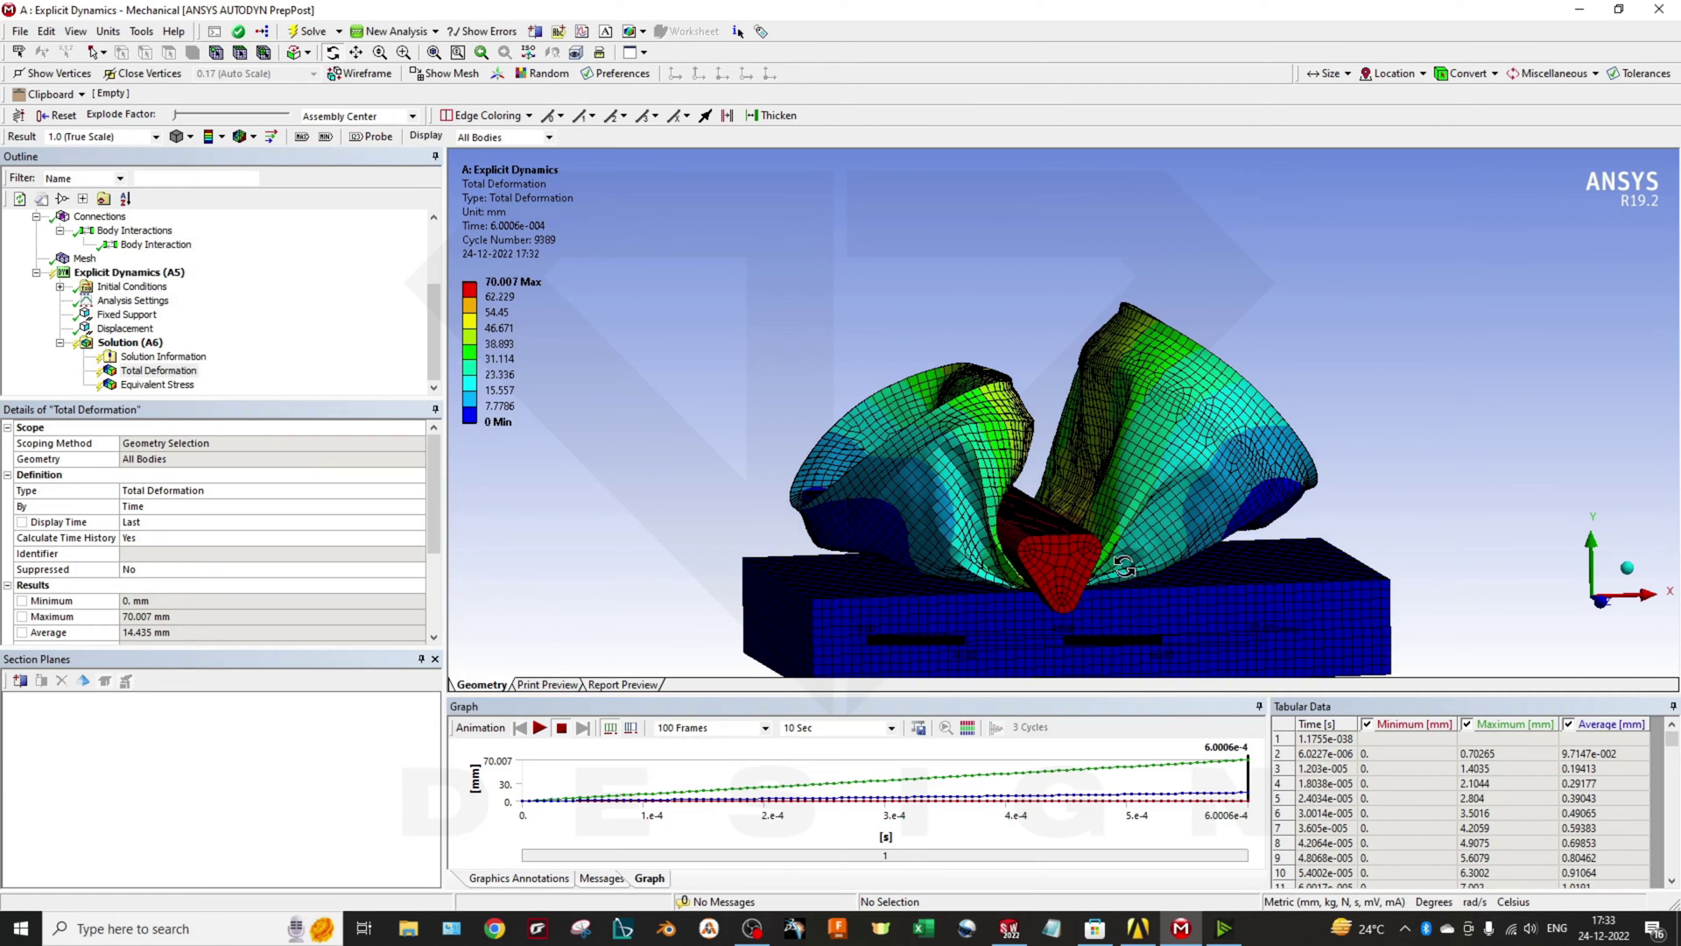
{"action": "middle_click_drag", "start_coordinate": [1124, 558], "coordinate": [1117, 477], "text": "ctrl"}
{"action": "middle_click_drag", "start_coordinate": [1210, 508], "coordinate": [744, 638]}
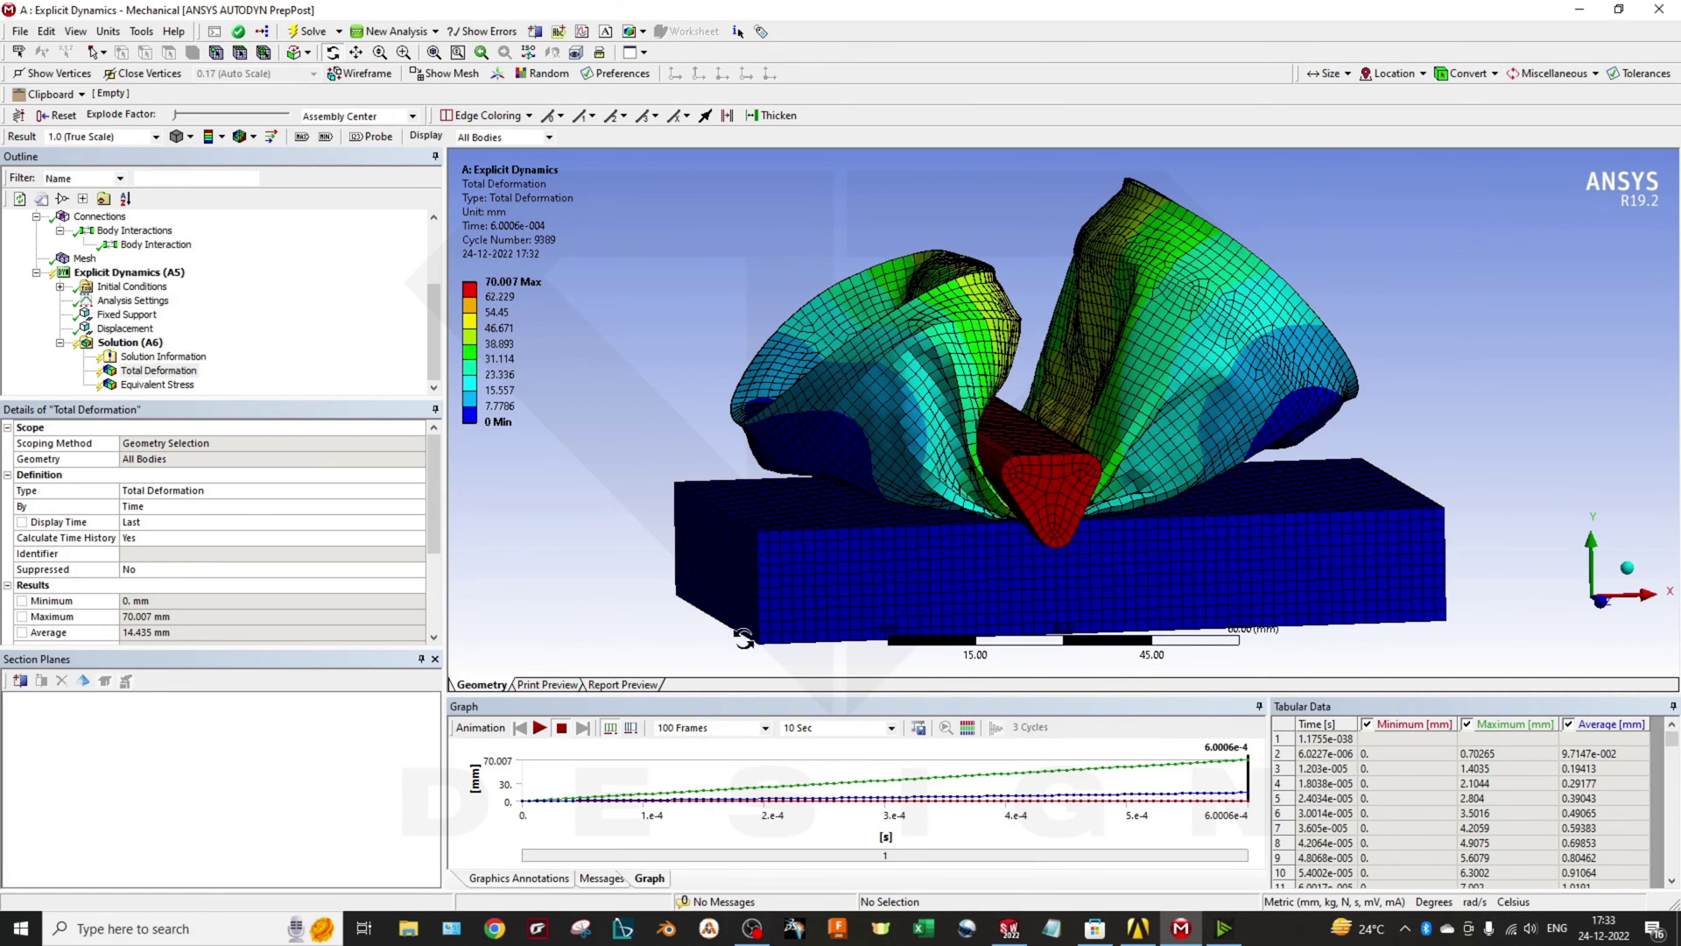
{"action": "left_click", "coordinate": [538, 728]}
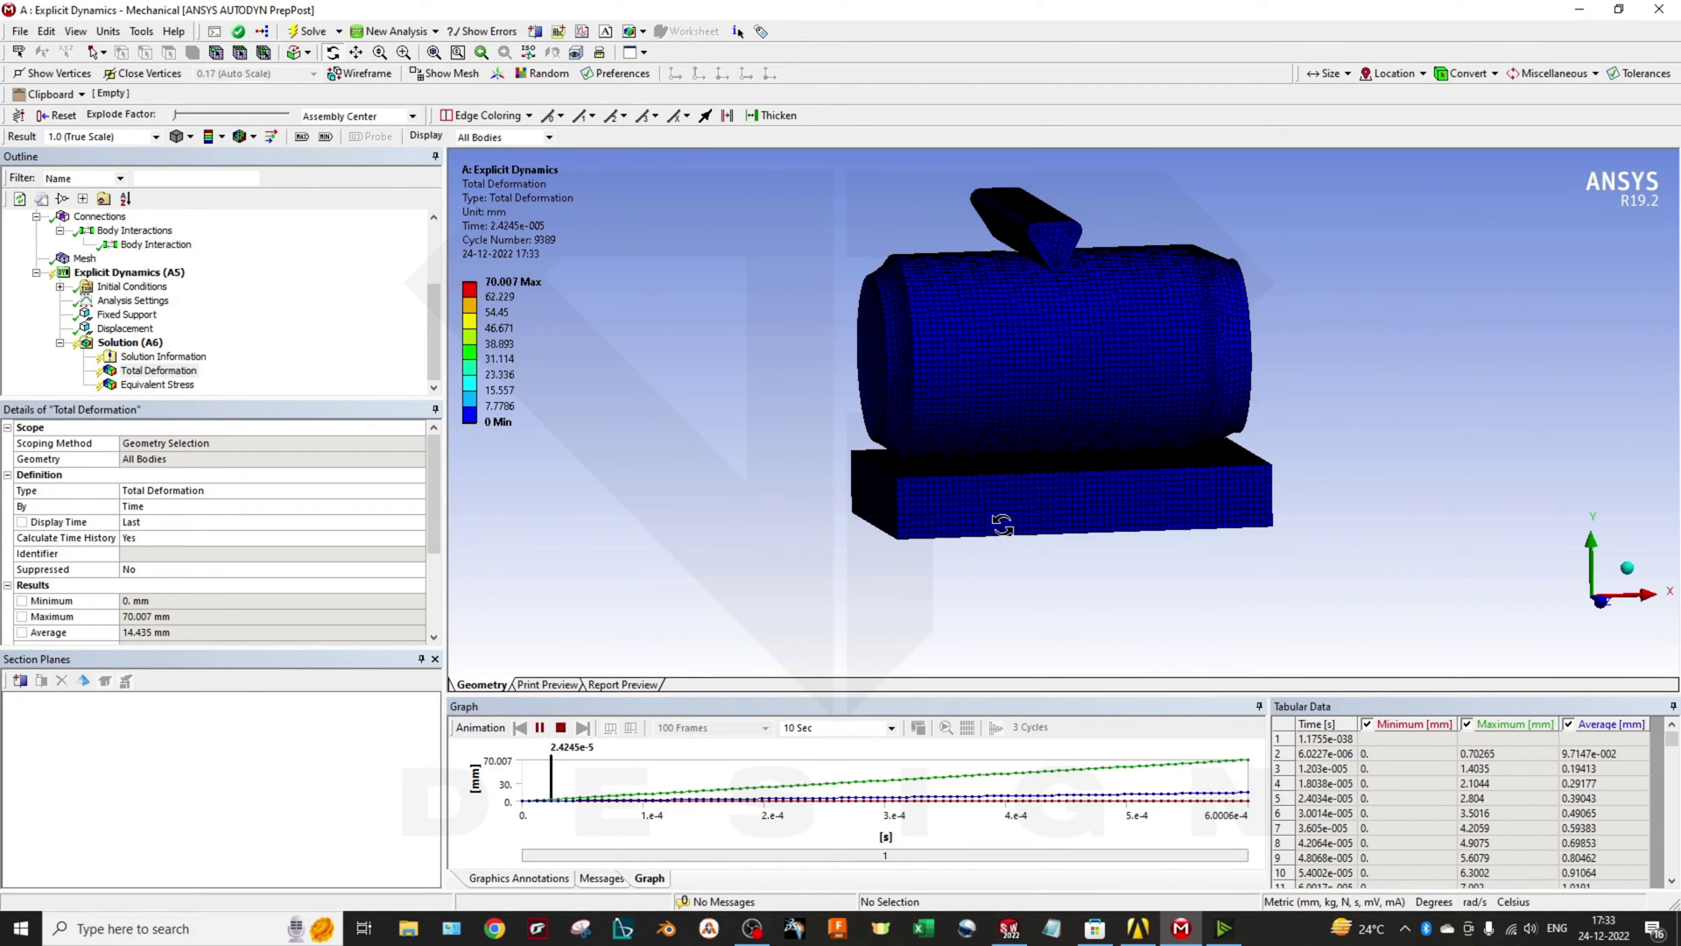
{"action": "middle_click_drag", "start_coordinate": [988, 411], "coordinate": [968, 426], "text": "ctrl"}
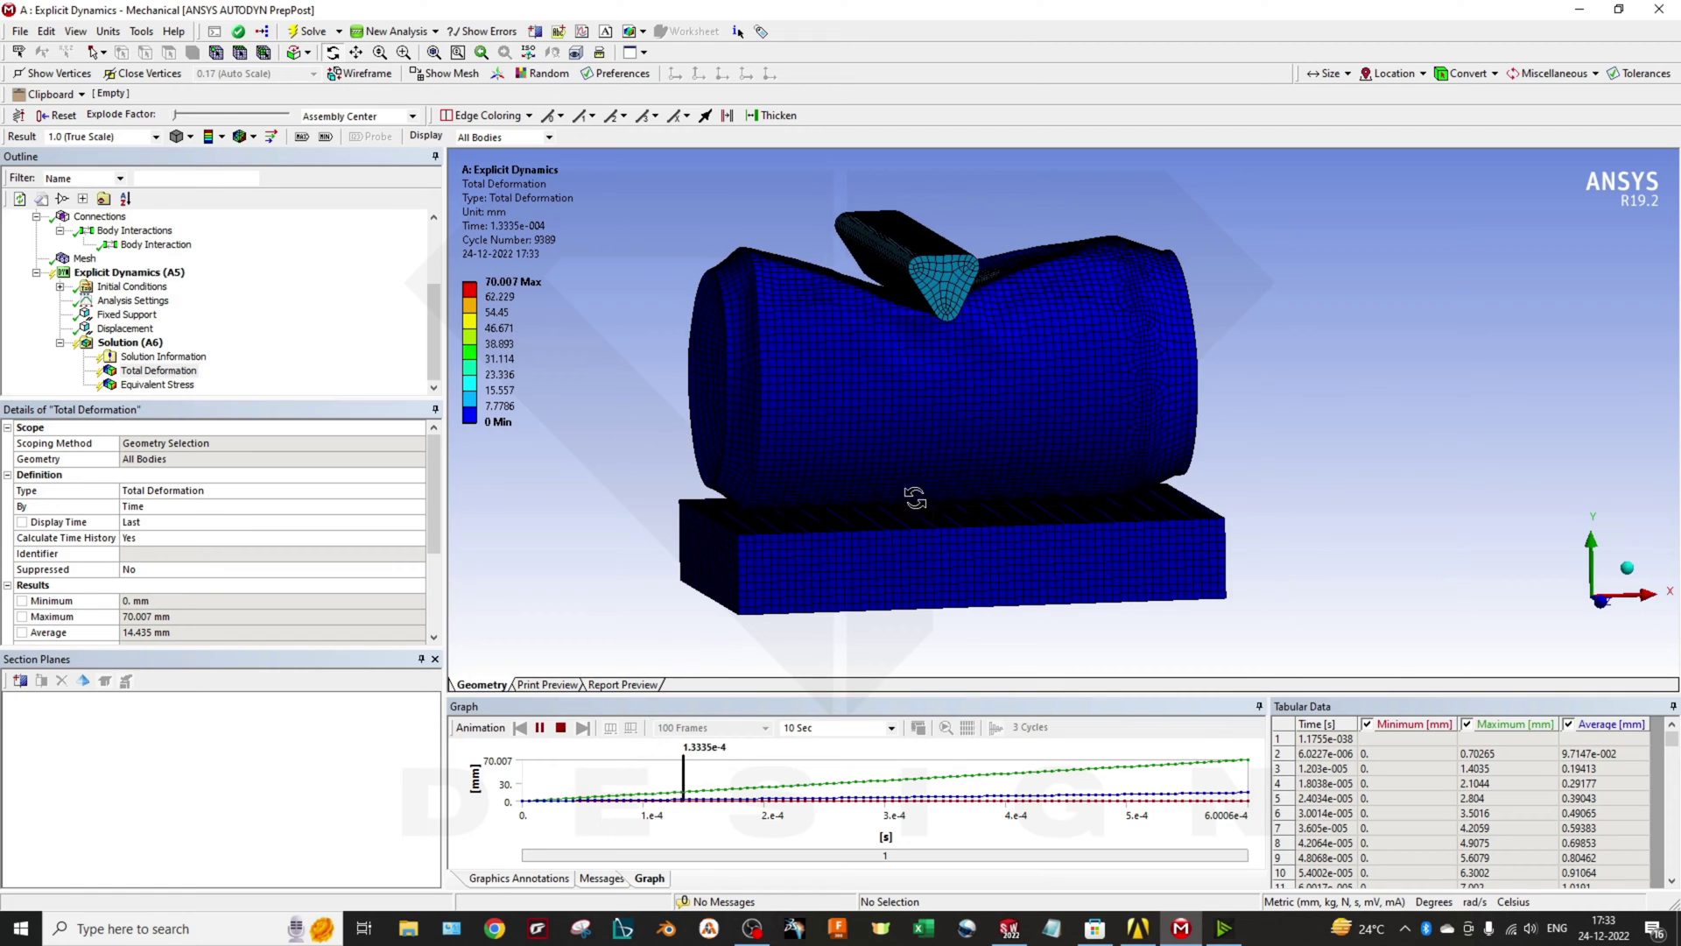
{"action": "scroll", "coordinate": [915, 499], "scroll_direction": "up", "scroll_amount": 1}
{"action": "middle_click_drag", "start_coordinate": [898, 502], "coordinate": [1104, 625], "text": "ctrl"}
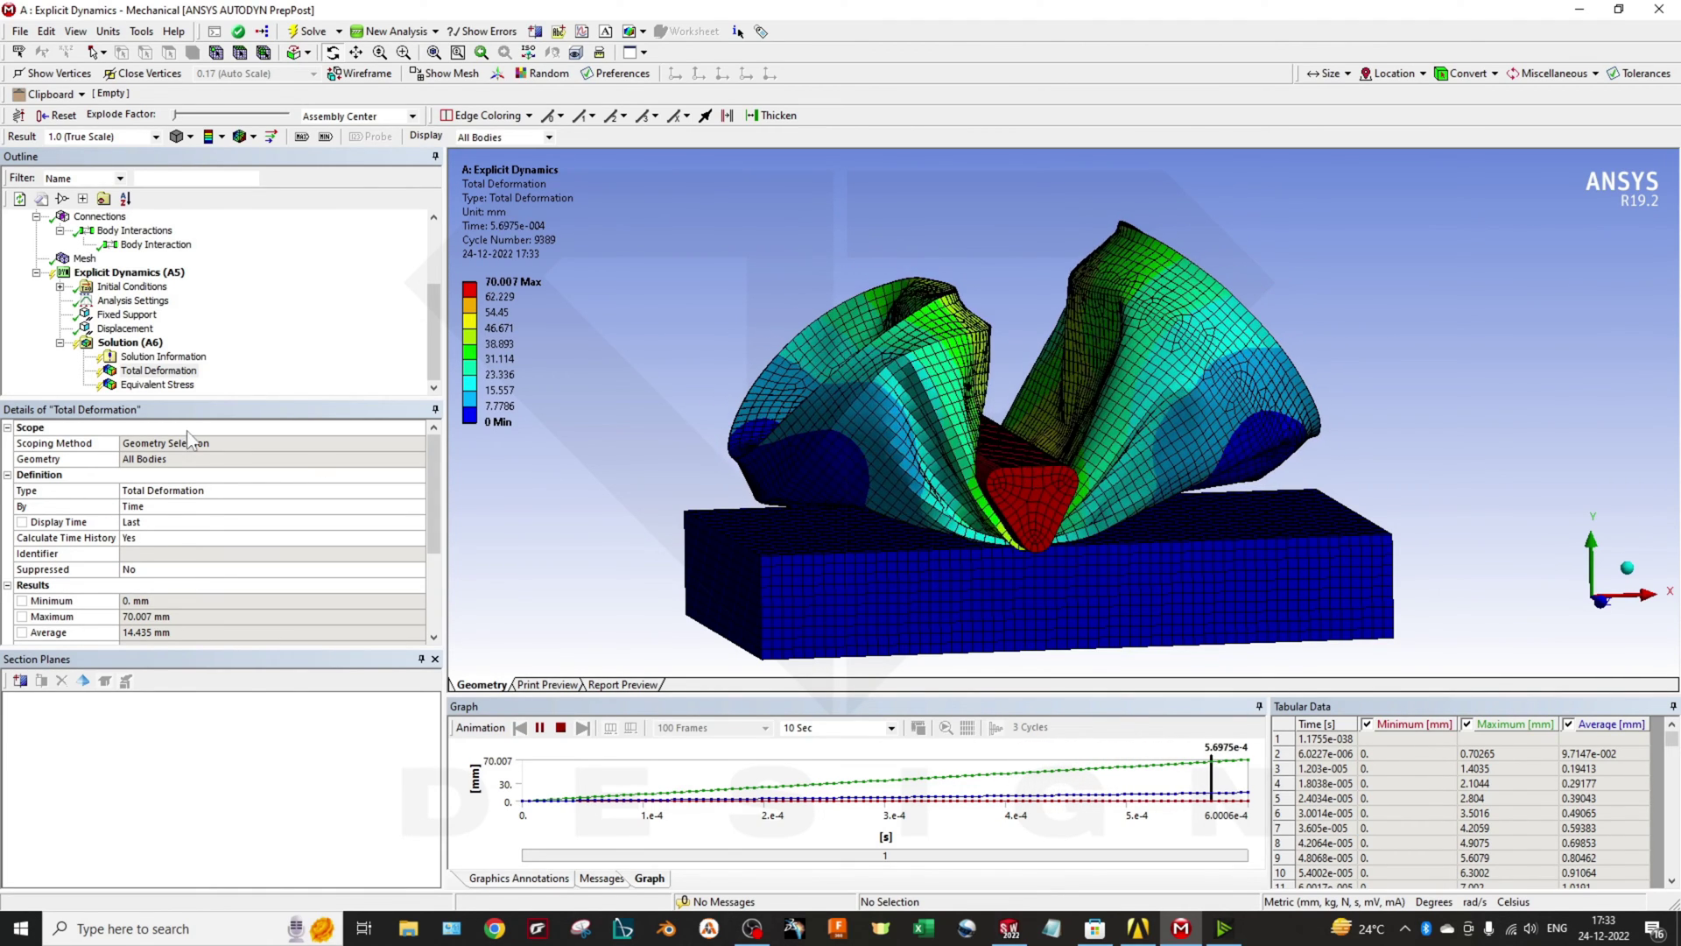
Display the Equivalent Stress result and inspect the stressed fold of the crushed can from several angles.
{"action": "left_click", "coordinate": [158, 384]}
{"action": "left_click_drag", "start_coordinate": [627, 465], "coordinate": [615, 497]}
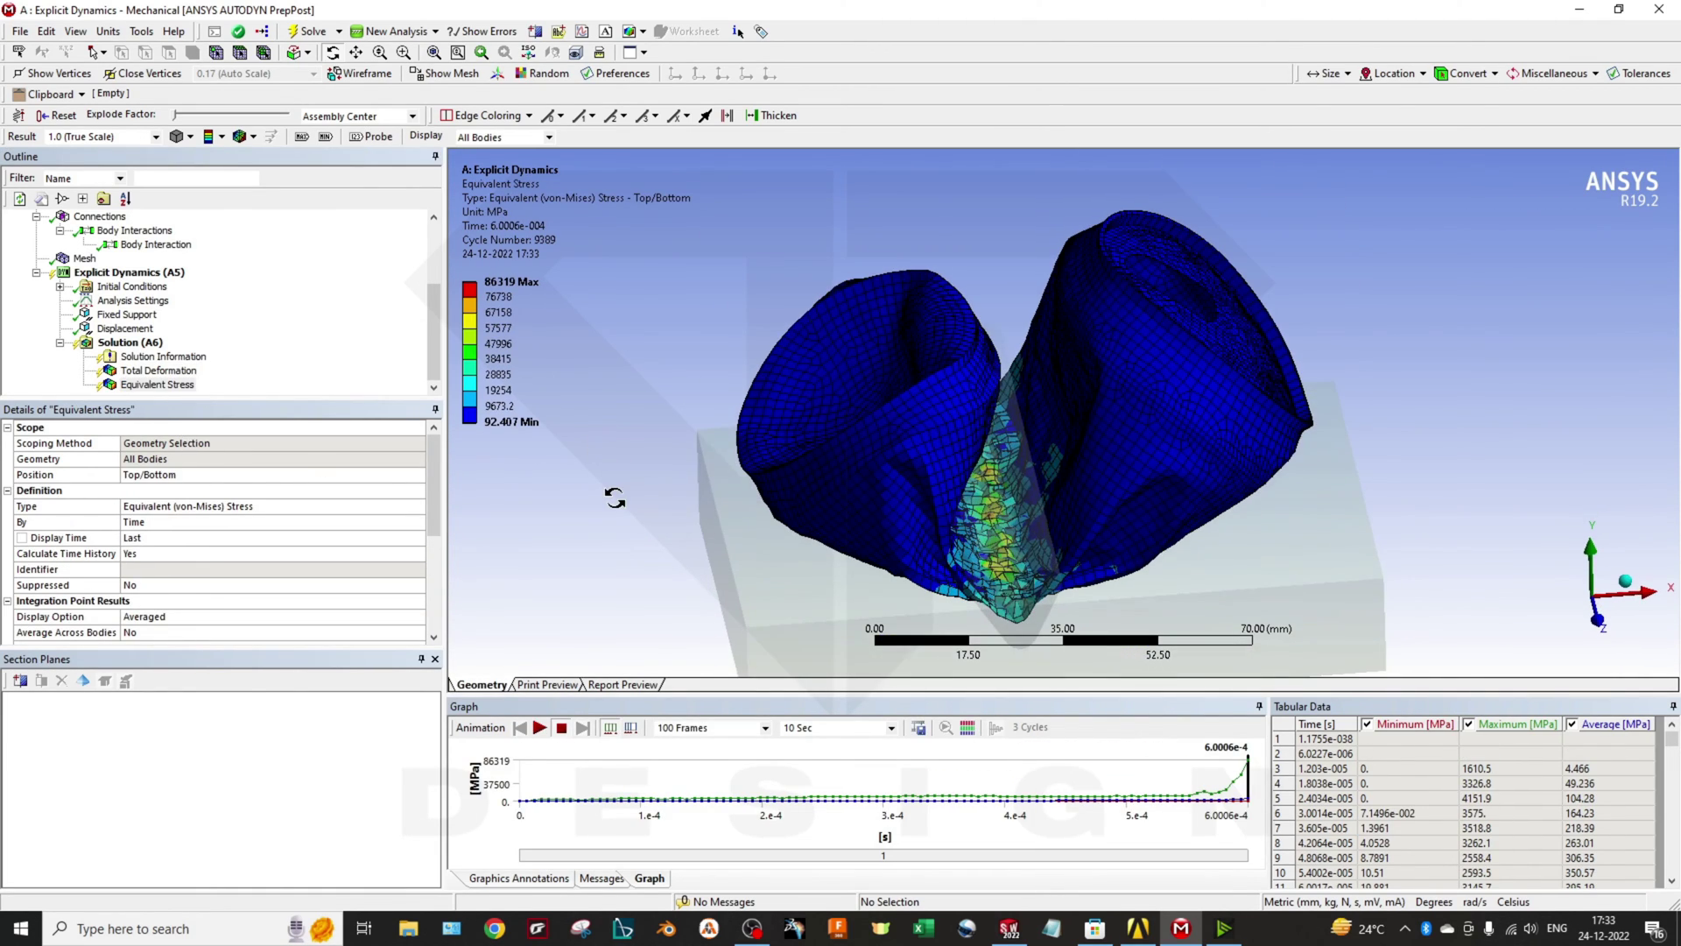
{"action": "left_click_drag", "start_coordinate": [928, 555], "coordinate": [972, 471]}
{"action": "middle_click_drag", "start_coordinate": [1066, 490], "coordinate": [863, 477], "text": "ctrl"}
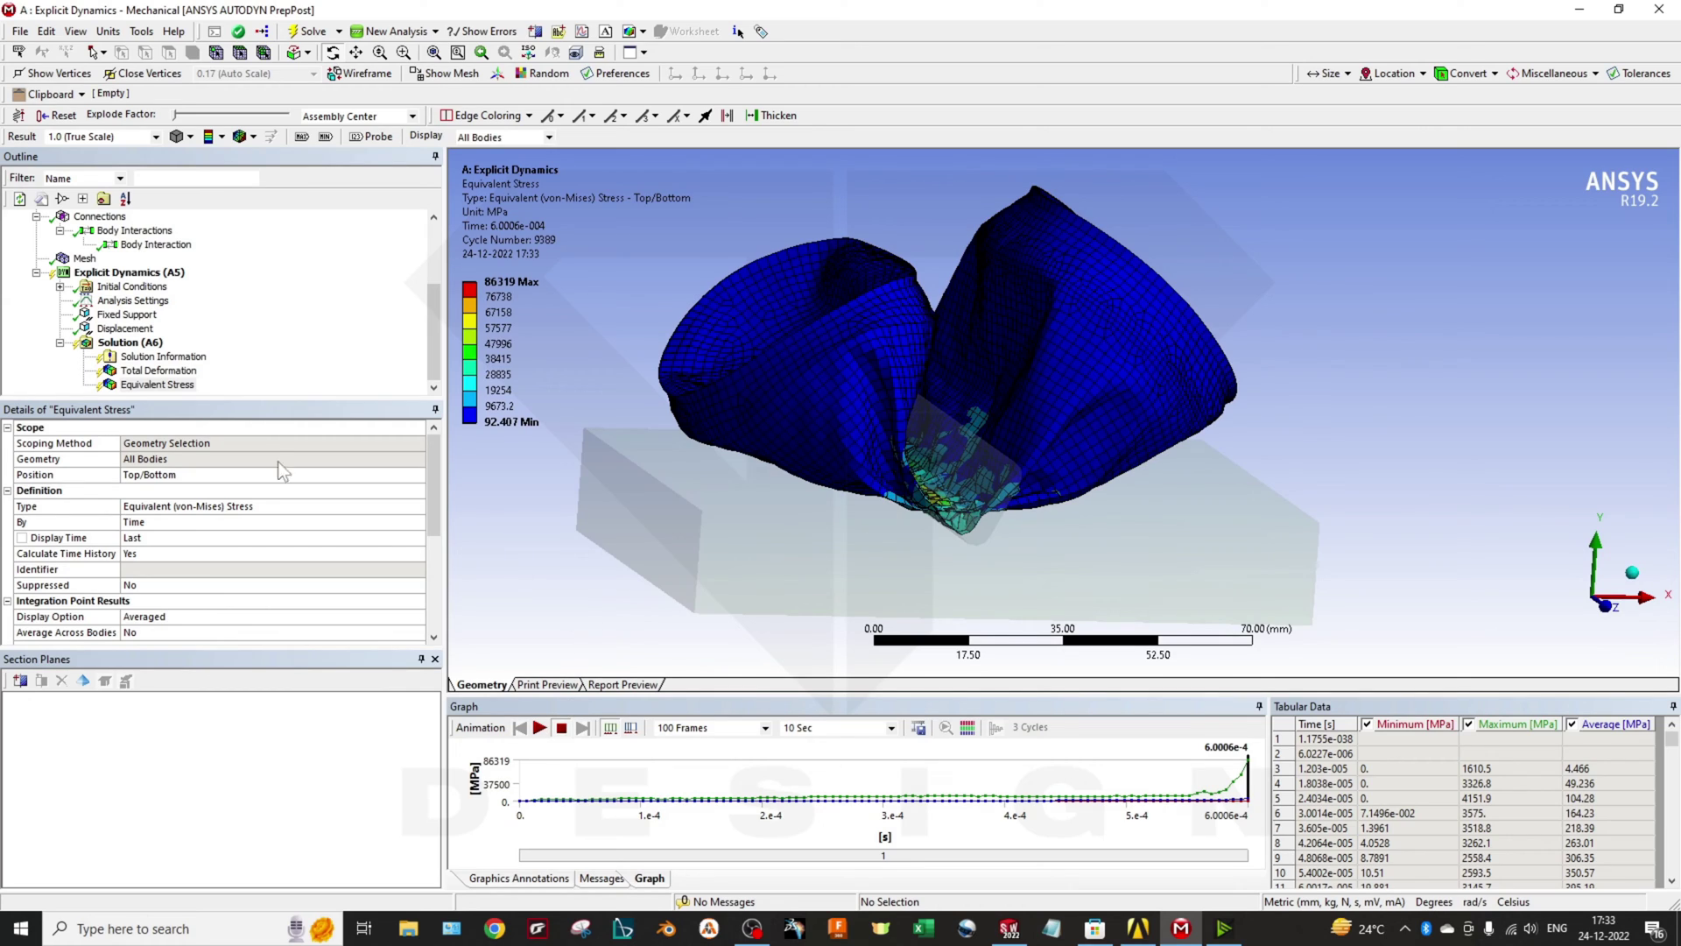
Change the contour display of the Equivalent Stress result to Solid Fill.
{"action": "left_click", "coordinate": [190, 137]}
{"action": "left_click", "coordinate": [223, 137]}
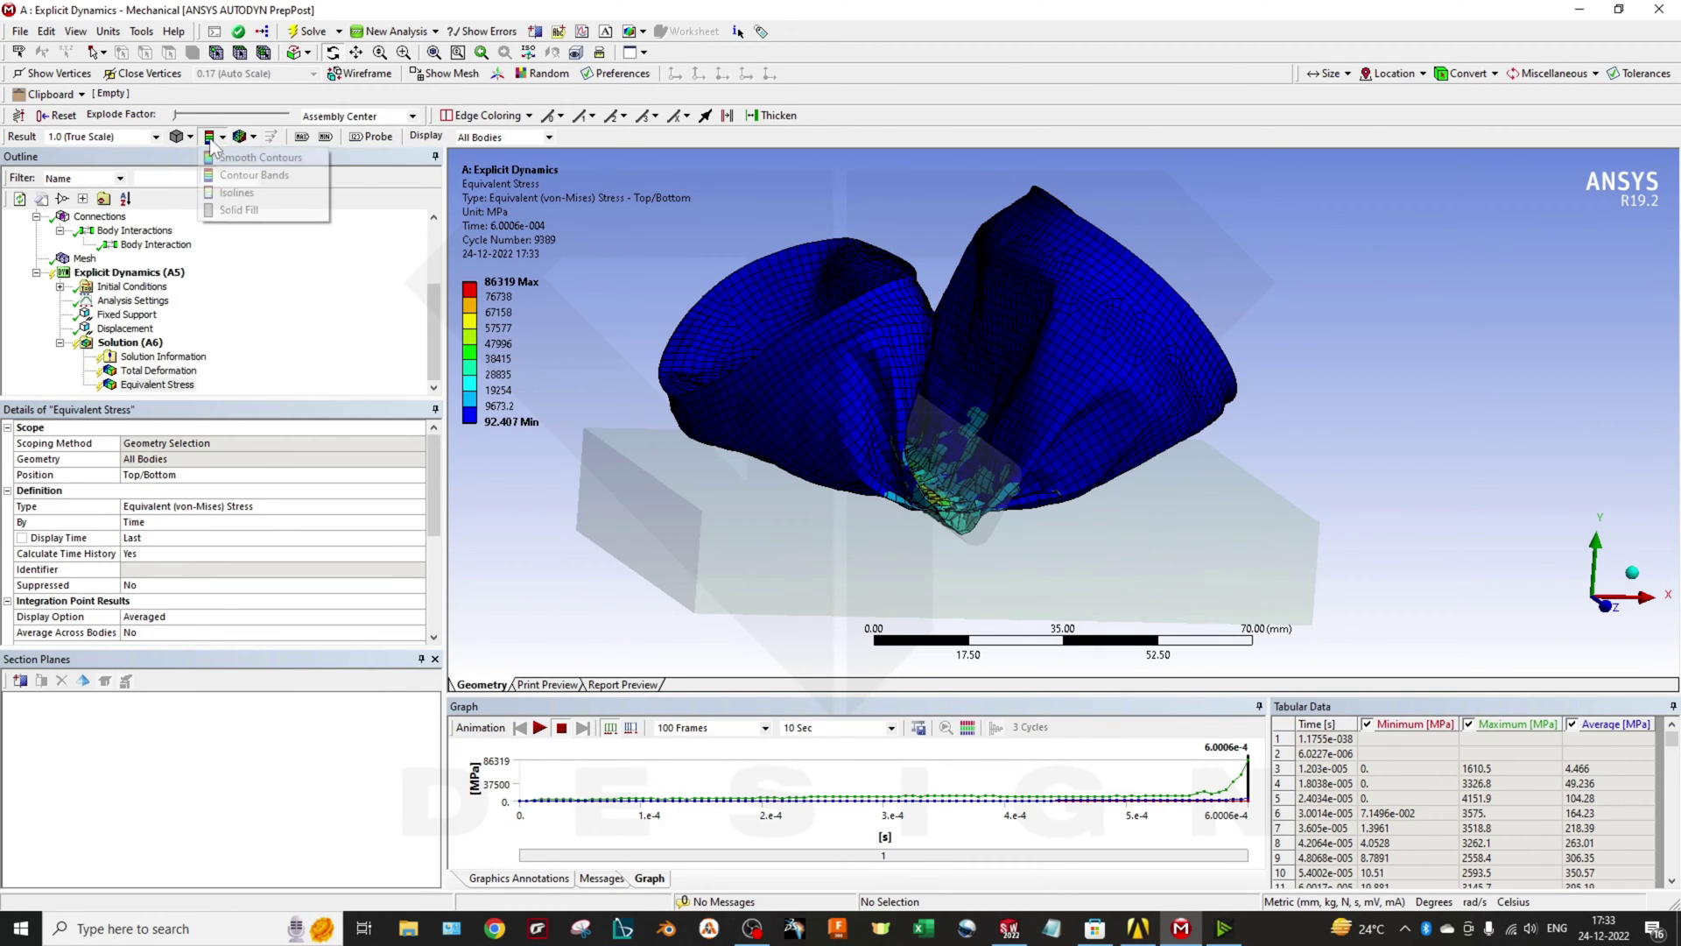
{"action": "left_click", "coordinate": [251, 212]}
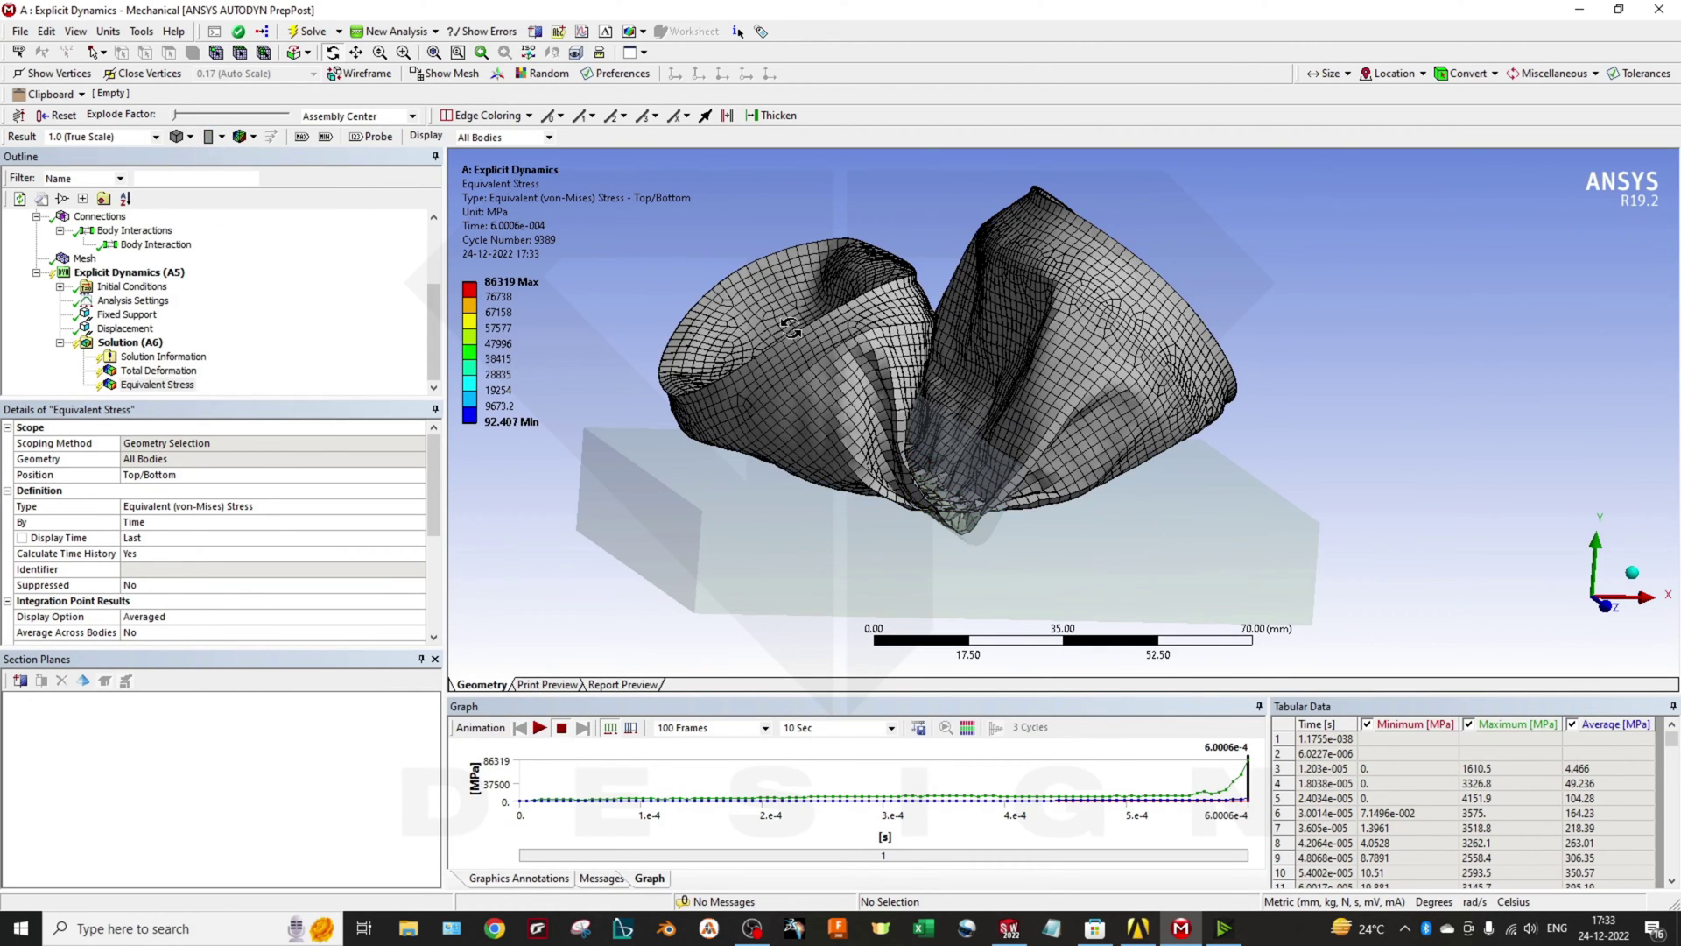
{"action": "middle_click_drag", "start_coordinate": [1142, 473], "coordinate": [1038, 493]}
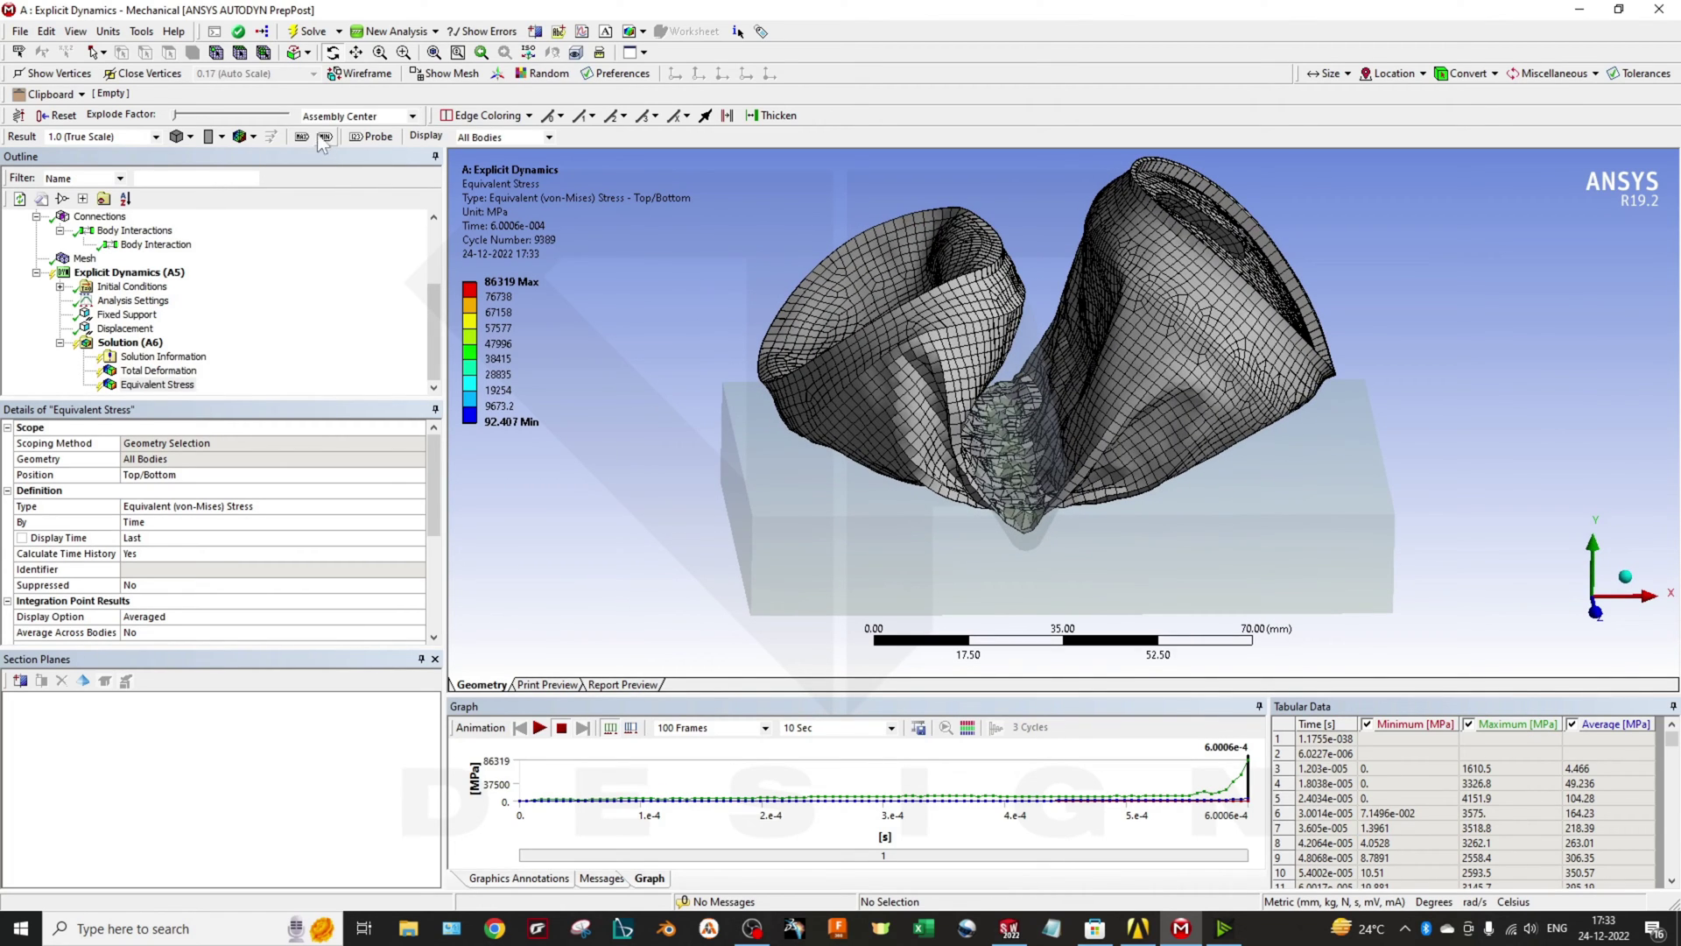
Compare the crushed can in wireframe and shaded display, ending with wireframe switched off.
{"action": "left_click", "coordinate": [361, 74]}
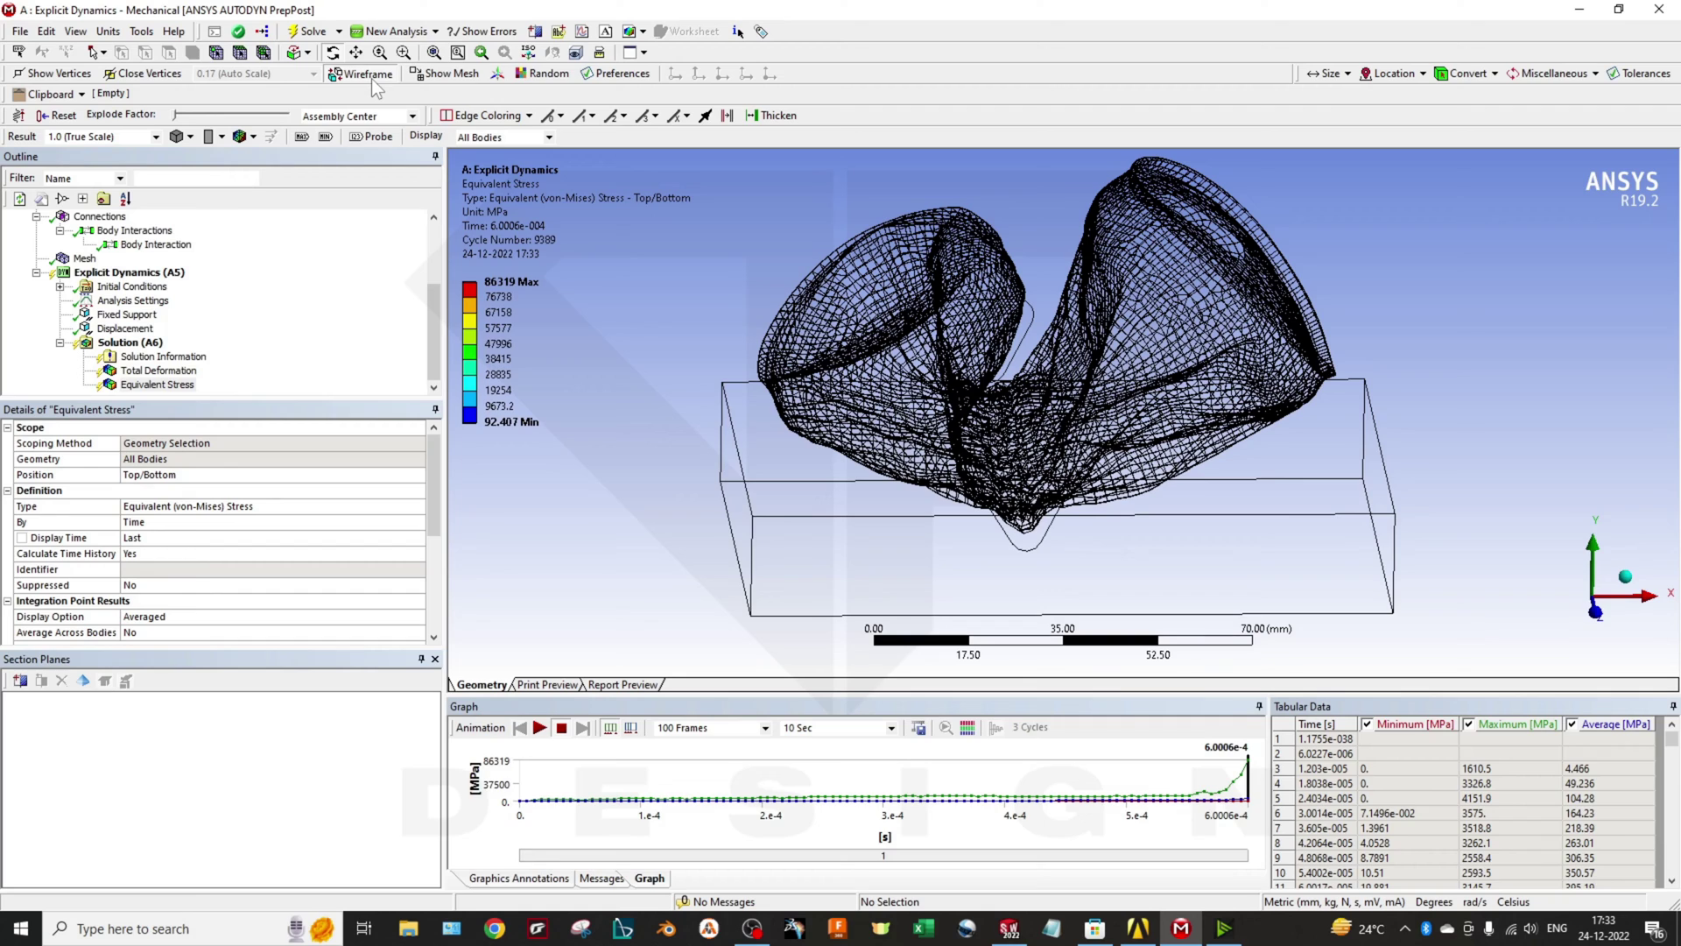
{"action": "left_click", "coordinate": [372, 77]}
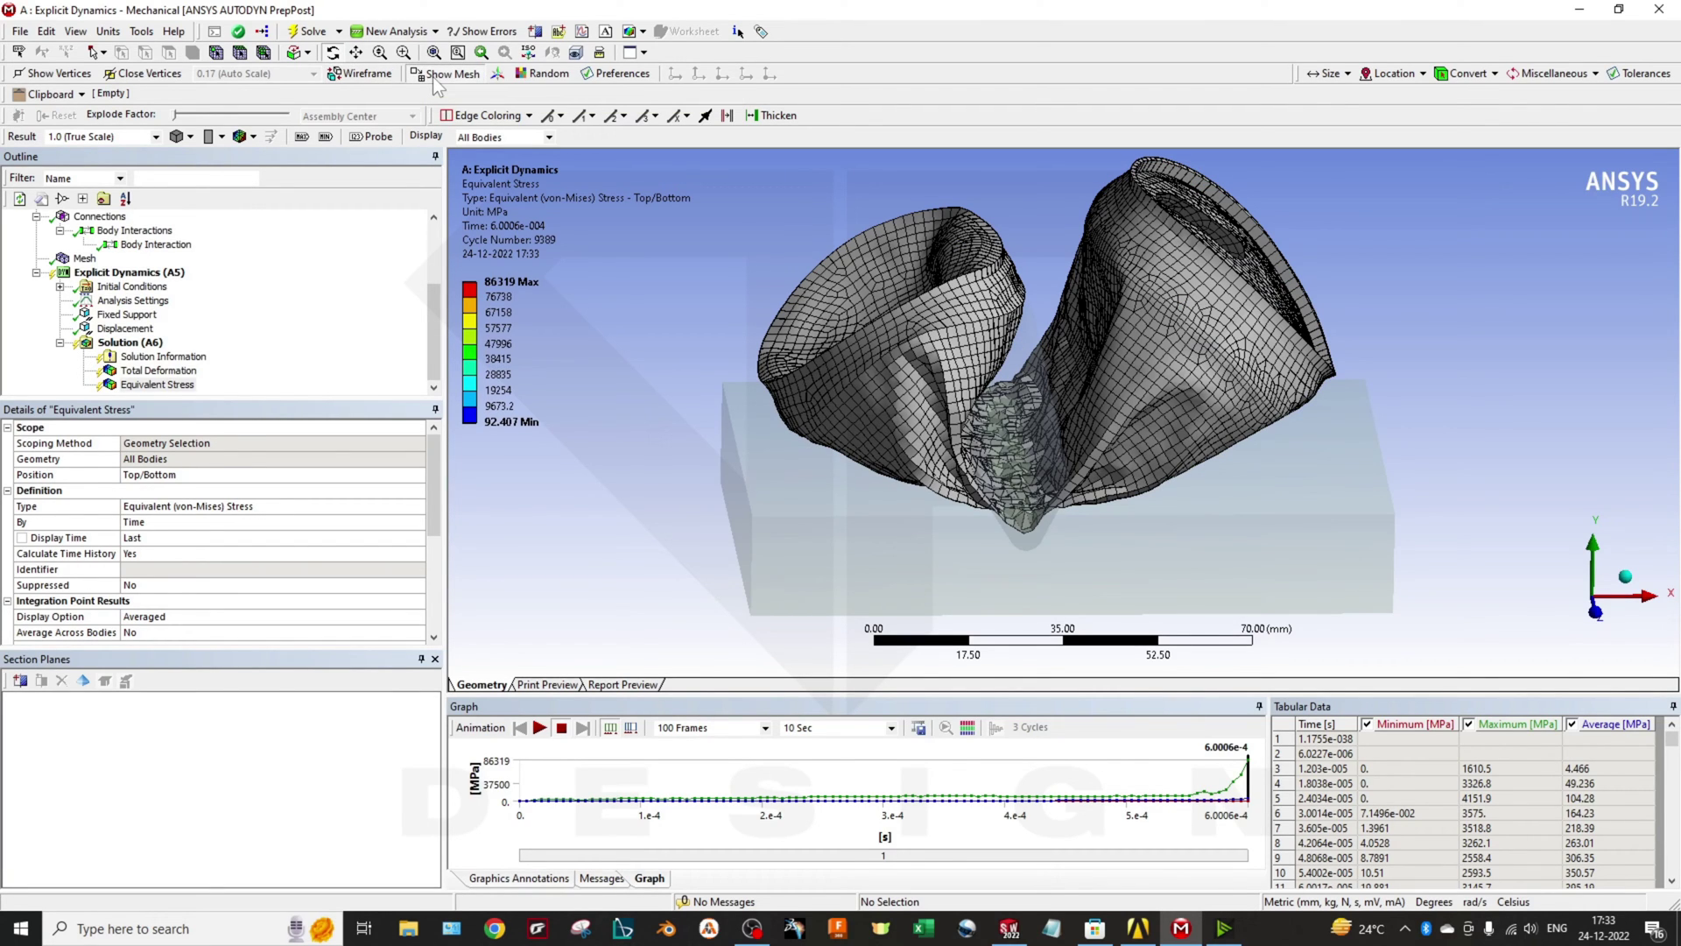
{"action": "left_click", "coordinate": [368, 78]}
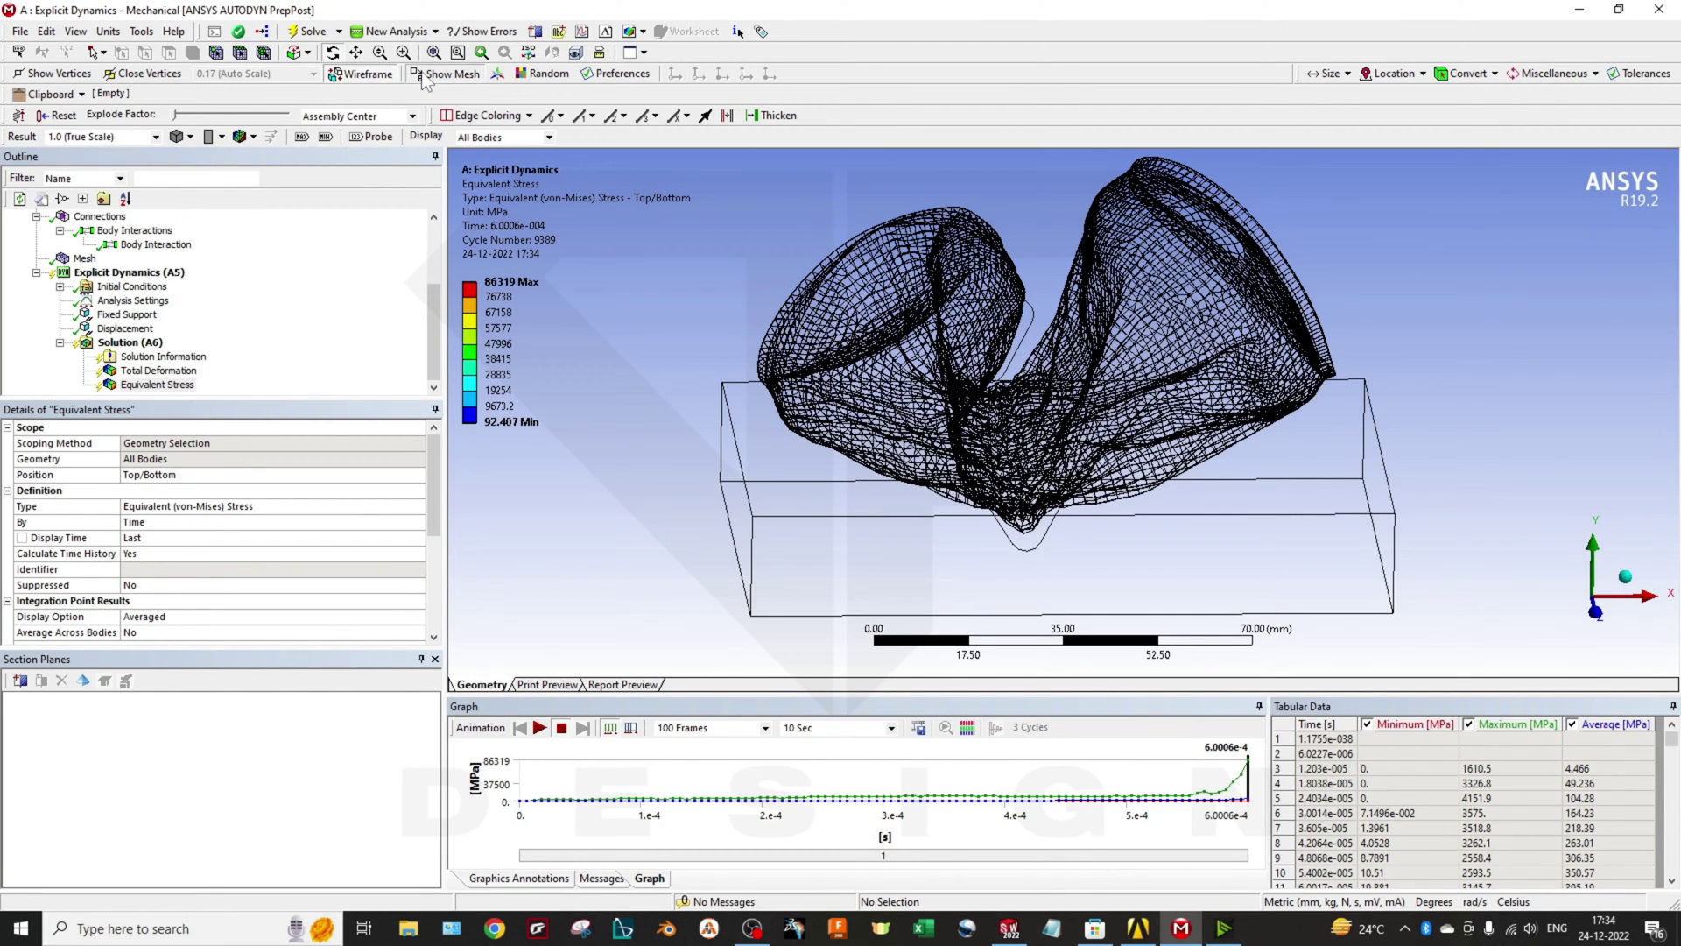
{"action": "left_click", "coordinate": [368, 77]}
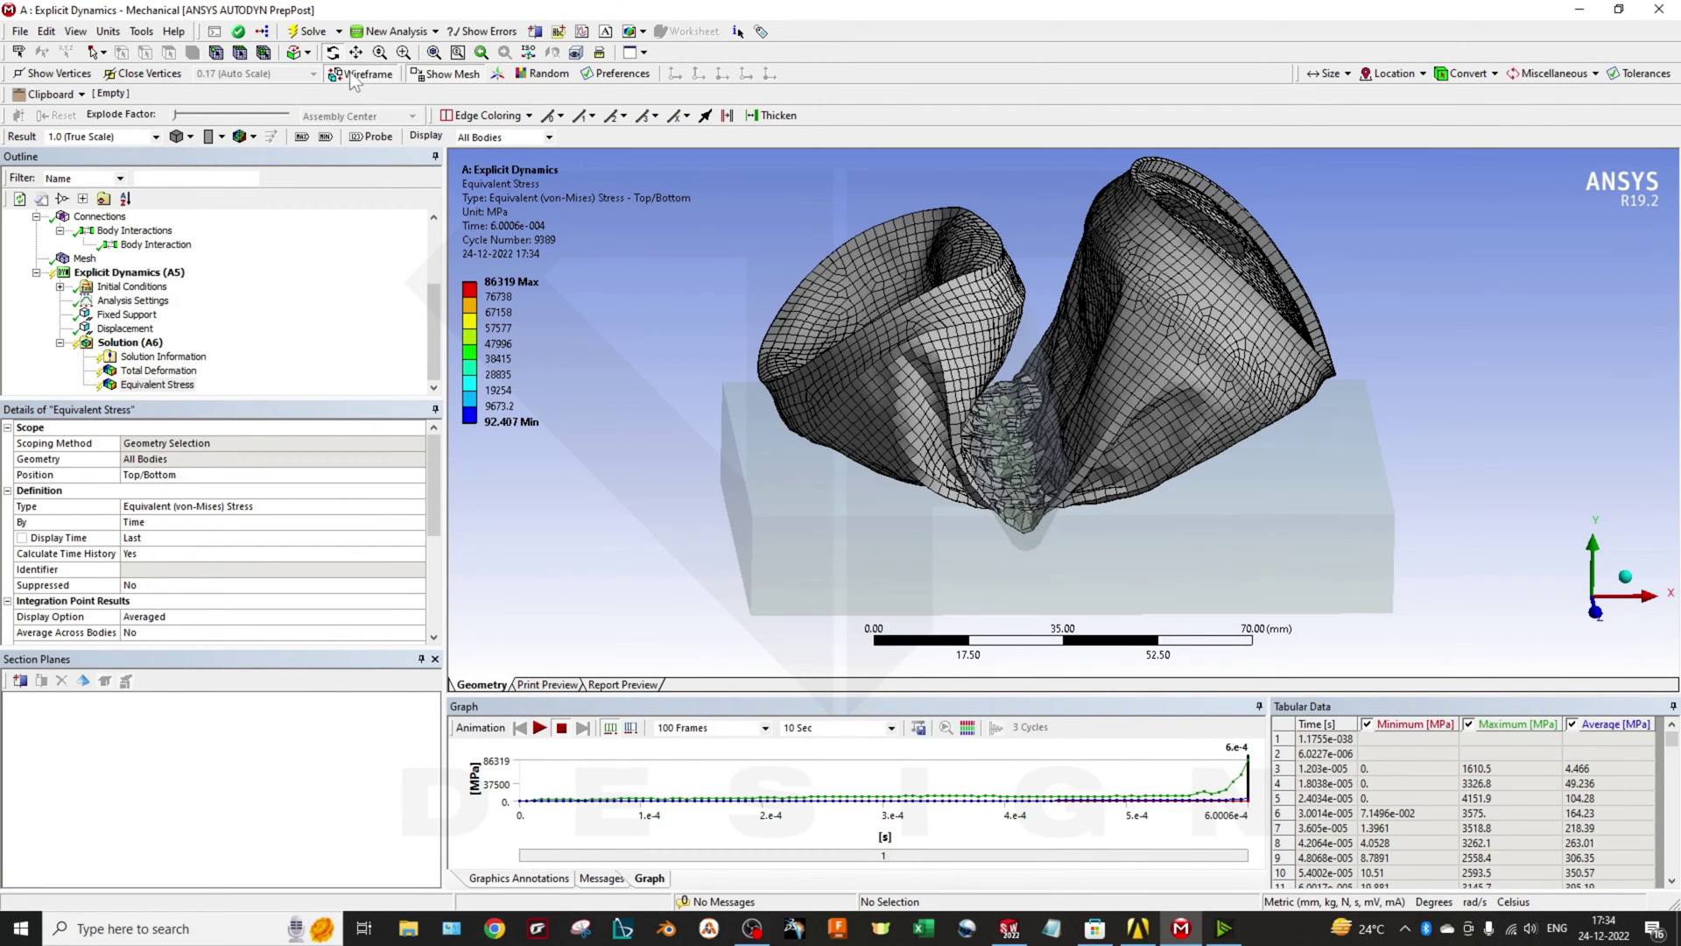
Play the Equivalent Stress animation in solid fill and watch the punch crush the can from different angles.
{"action": "left_click", "coordinate": [537, 728]}
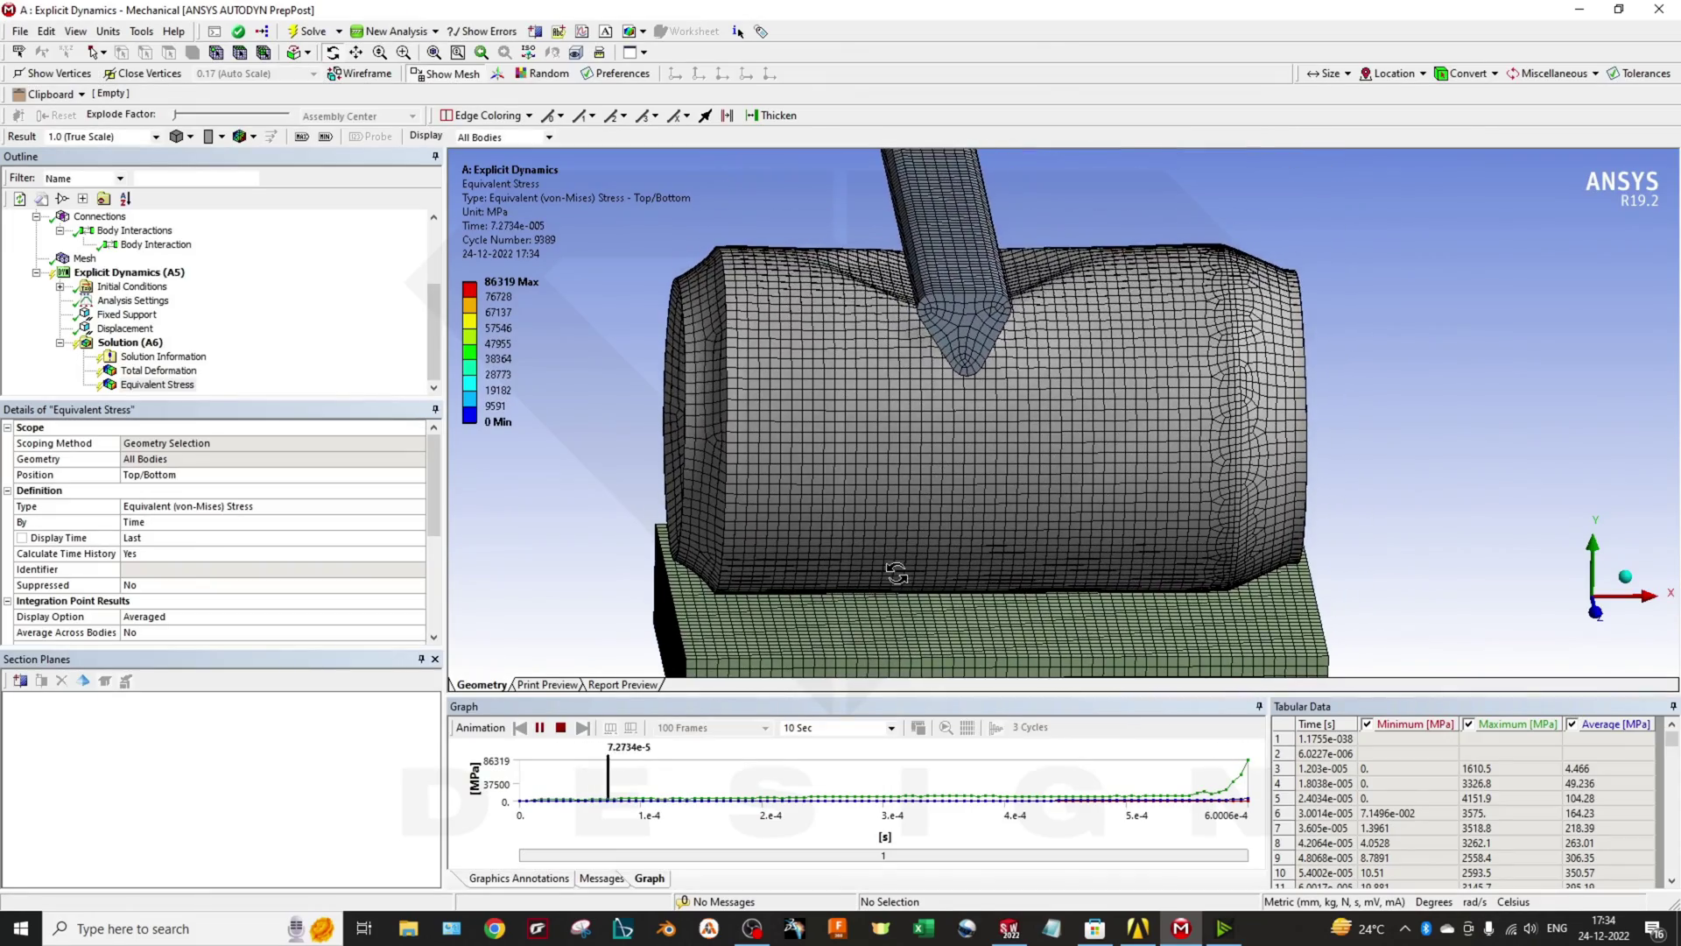
{"action": "left_click_drag", "start_coordinate": [947, 537], "coordinate": [911, 521]}
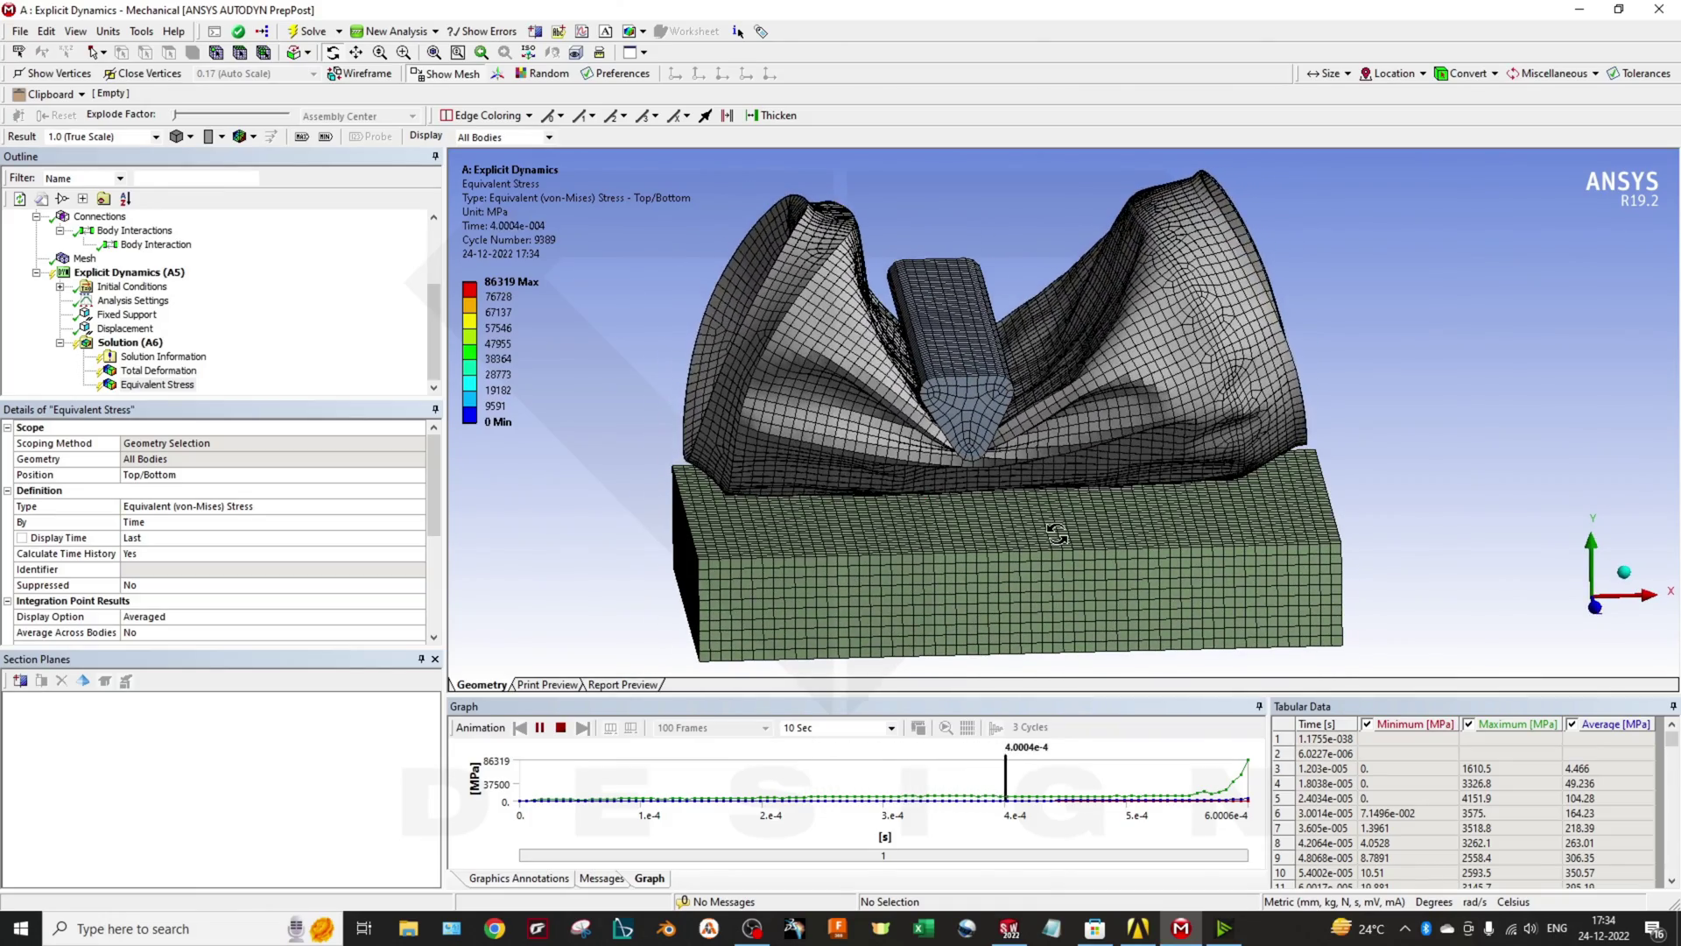
{"action": "left_click_drag", "start_coordinate": [988, 535], "coordinate": [971, 480]}
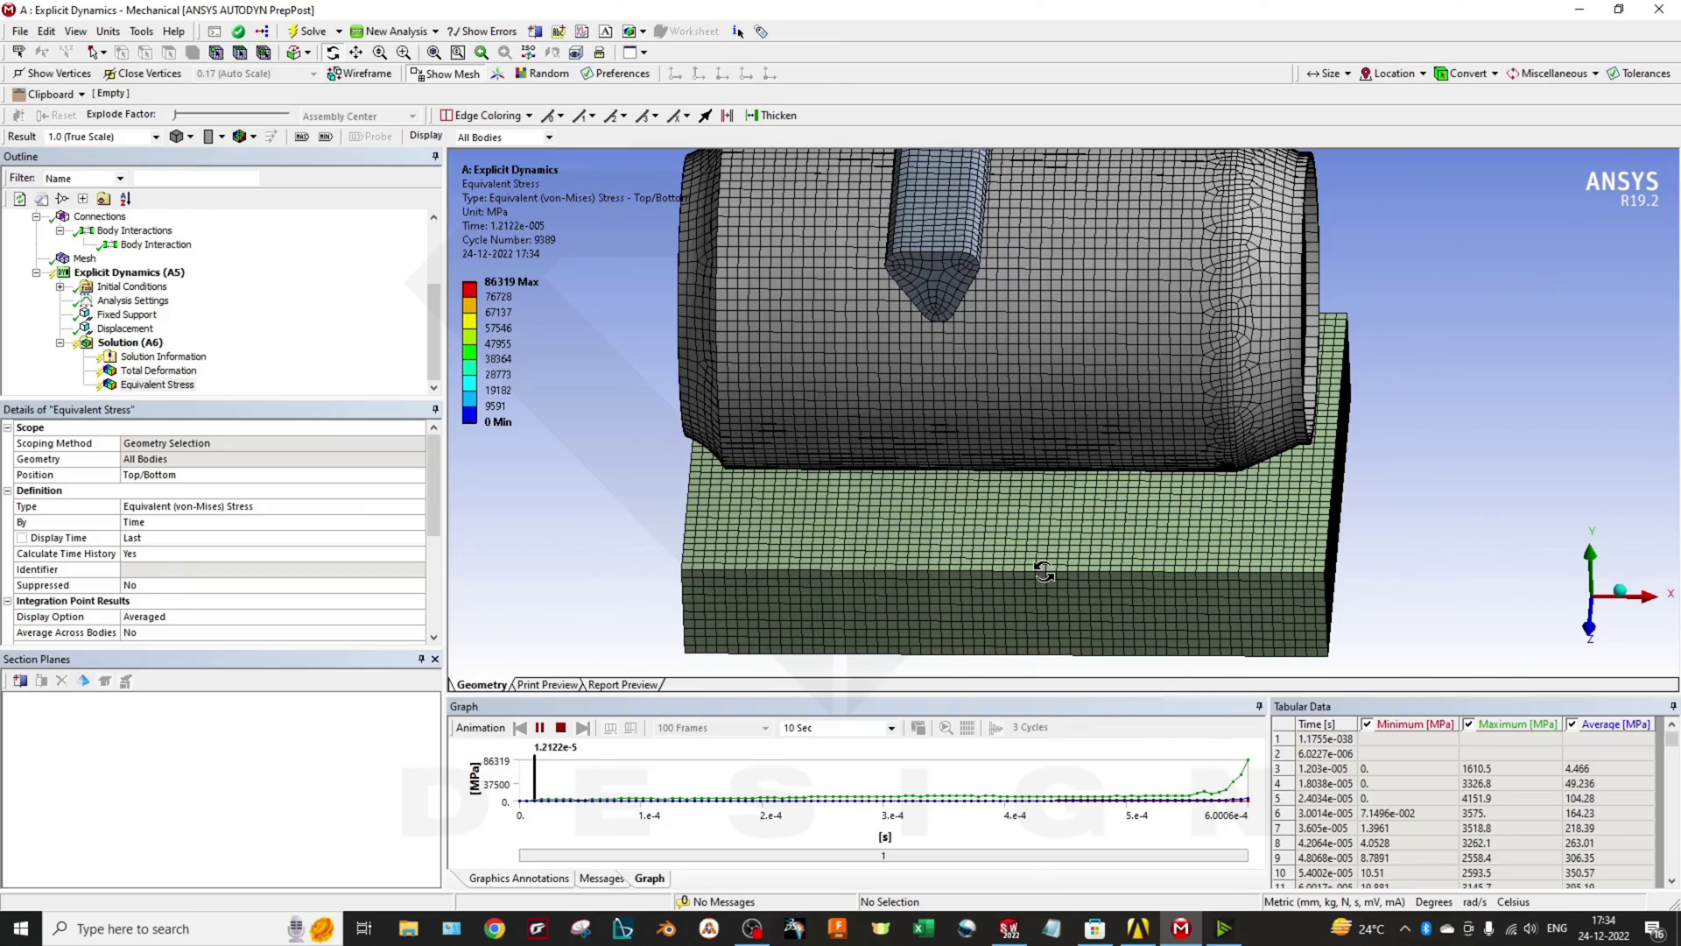
{"action": "middle_click_drag", "start_coordinate": [973, 504], "coordinate": [932, 595], "text": "ctrl"}
{"action": "left_click_drag", "start_coordinate": [946, 519], "coordinate": [964, 481]}
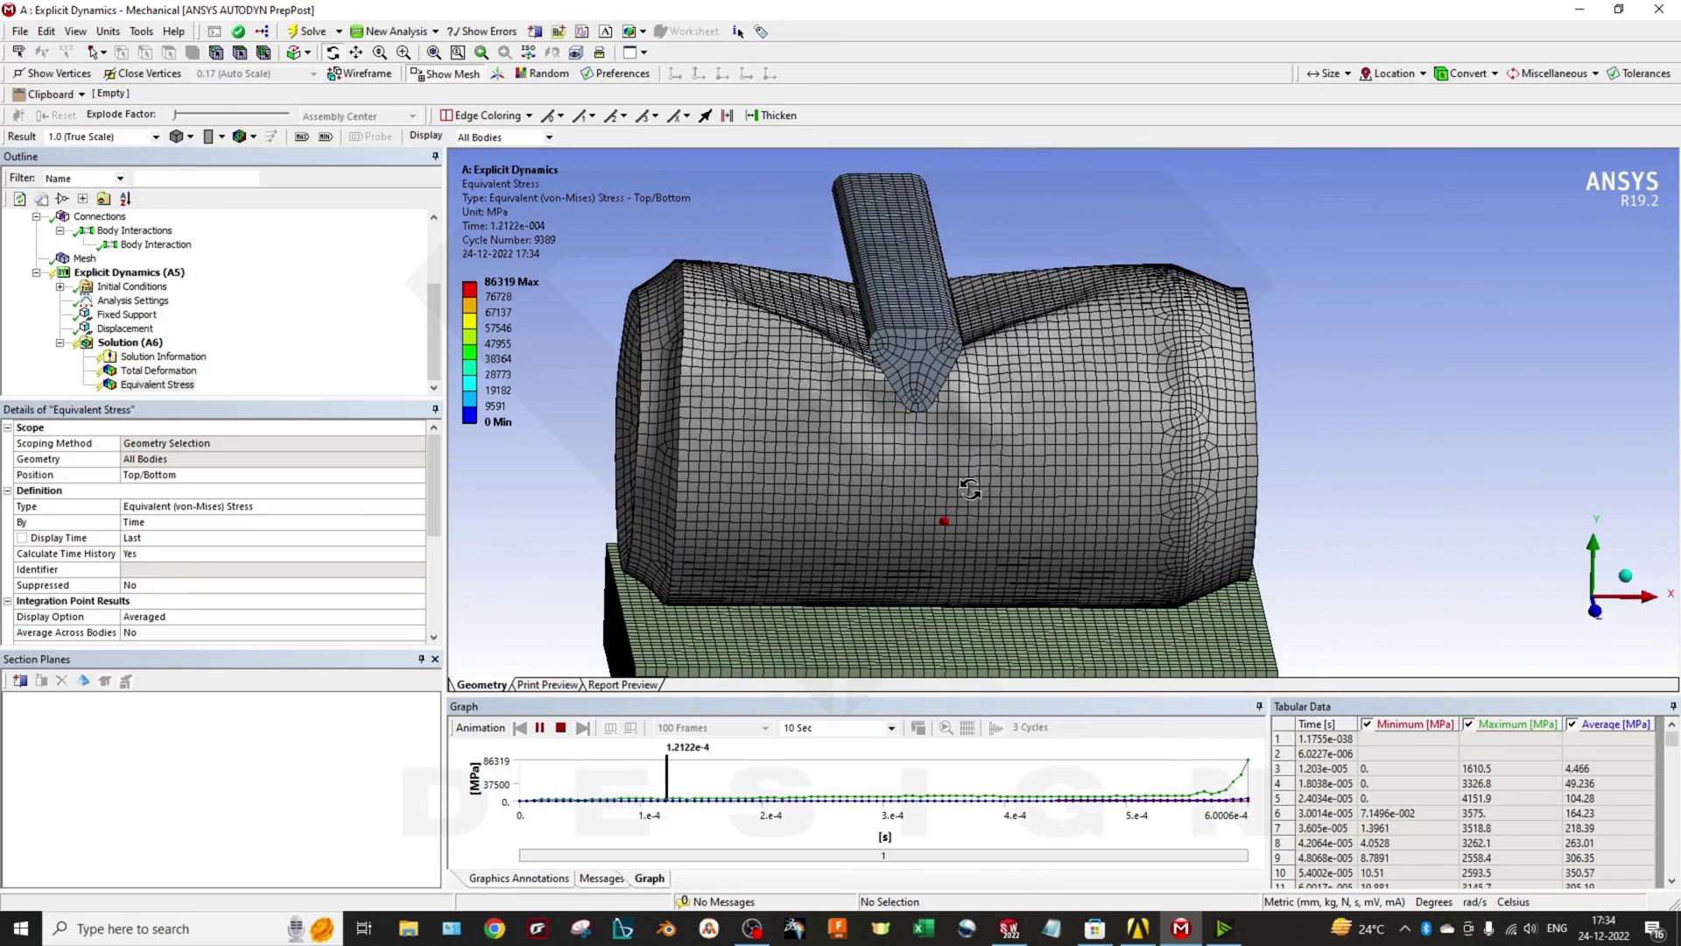
Display the Total Deformation result again and examine the final crushed shape of the can between punch and die.
{"action": "left_click", "coordinate": [175, 370]}
{"action": "middle_click_drag", "start_coordinate": [945, 436], "coordinate": [983, 295], "text": "ctrl"}
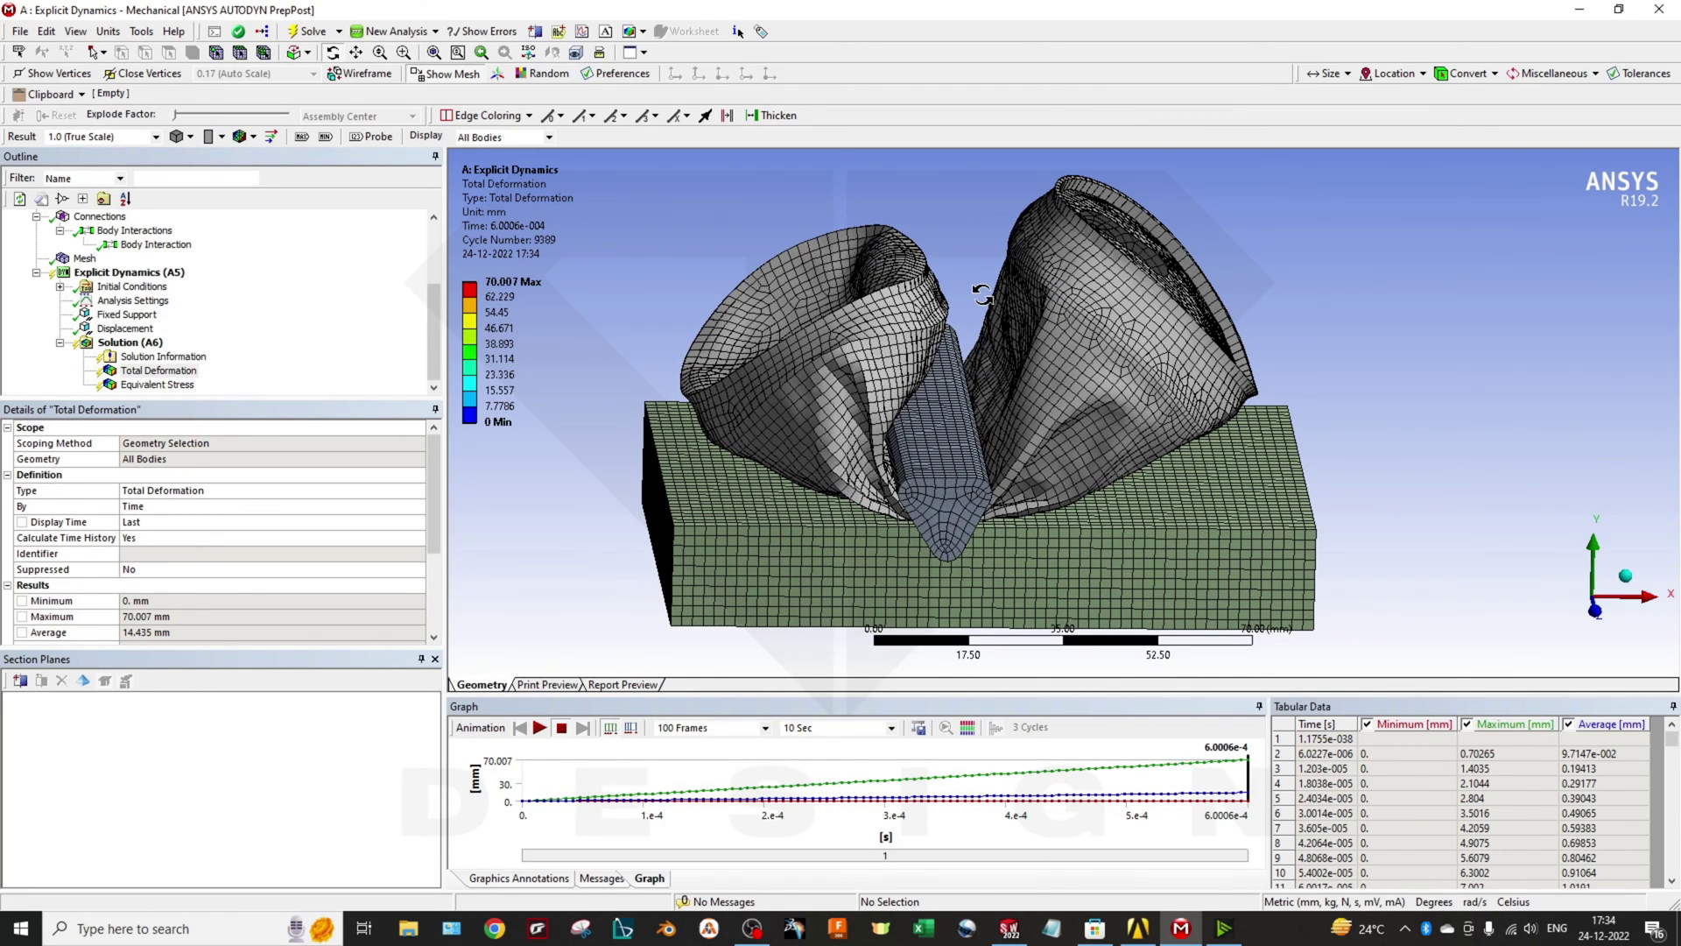
{"action": "middle_click_drag", "start_coordinate": [1010, 409], "coordinate": [1088, 393], "text": "ctrl"}
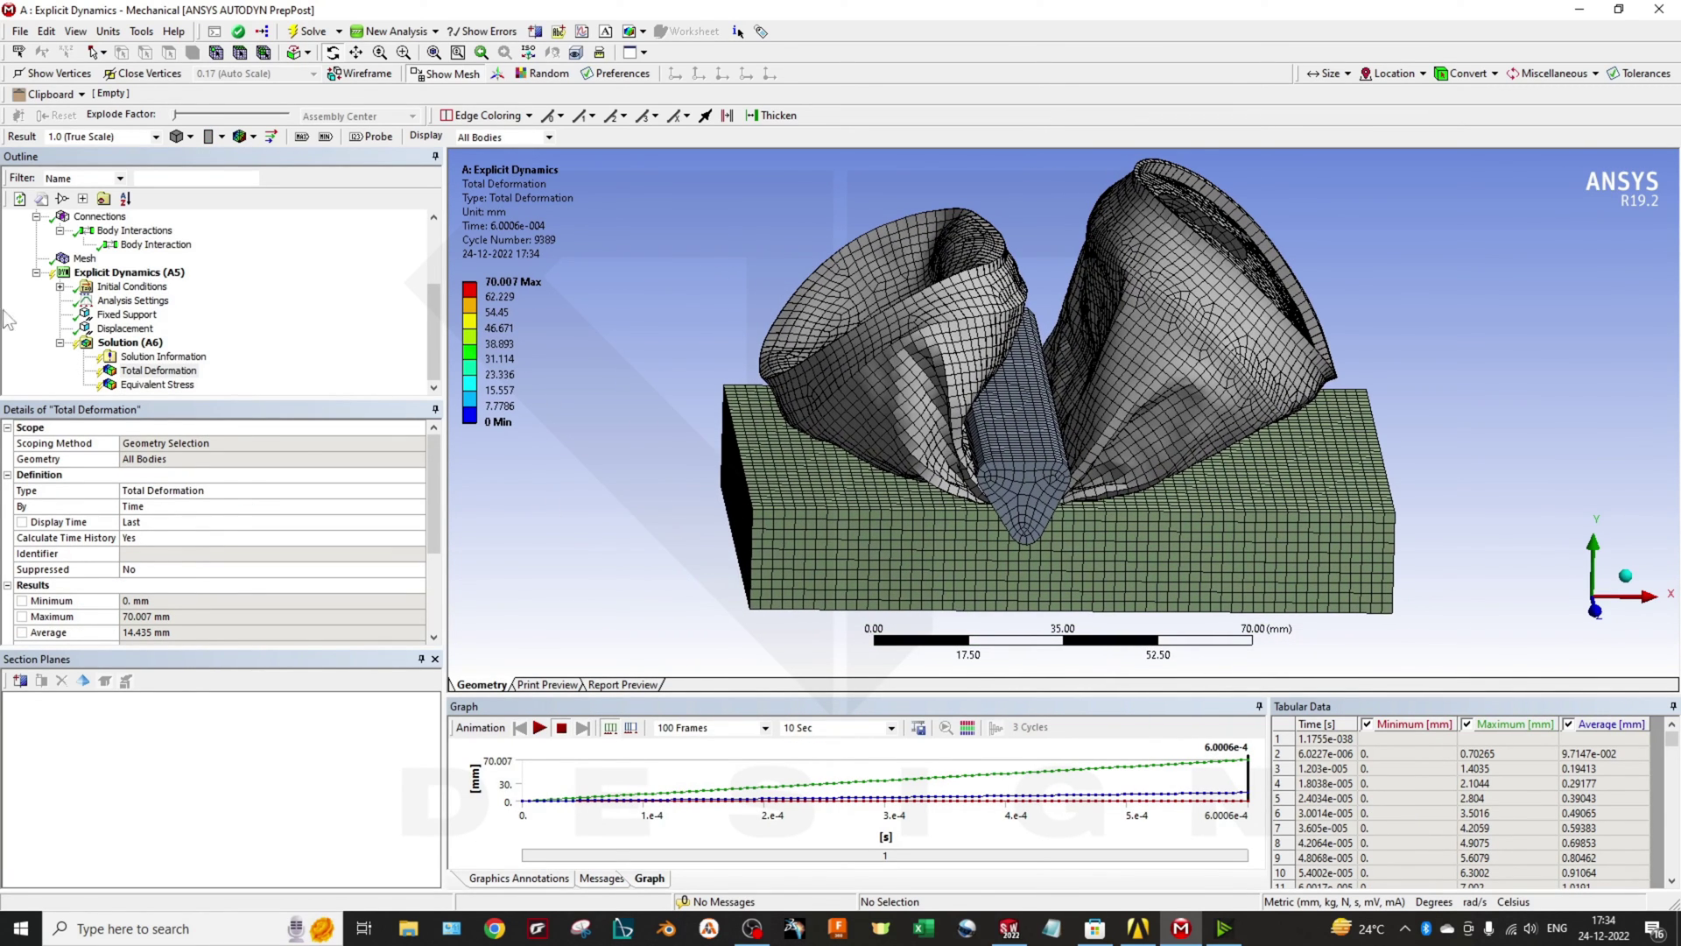
{"action": "scroll", "coordinate": [225, 310], "scroll_direction": "up", "scroll_amount": 3}
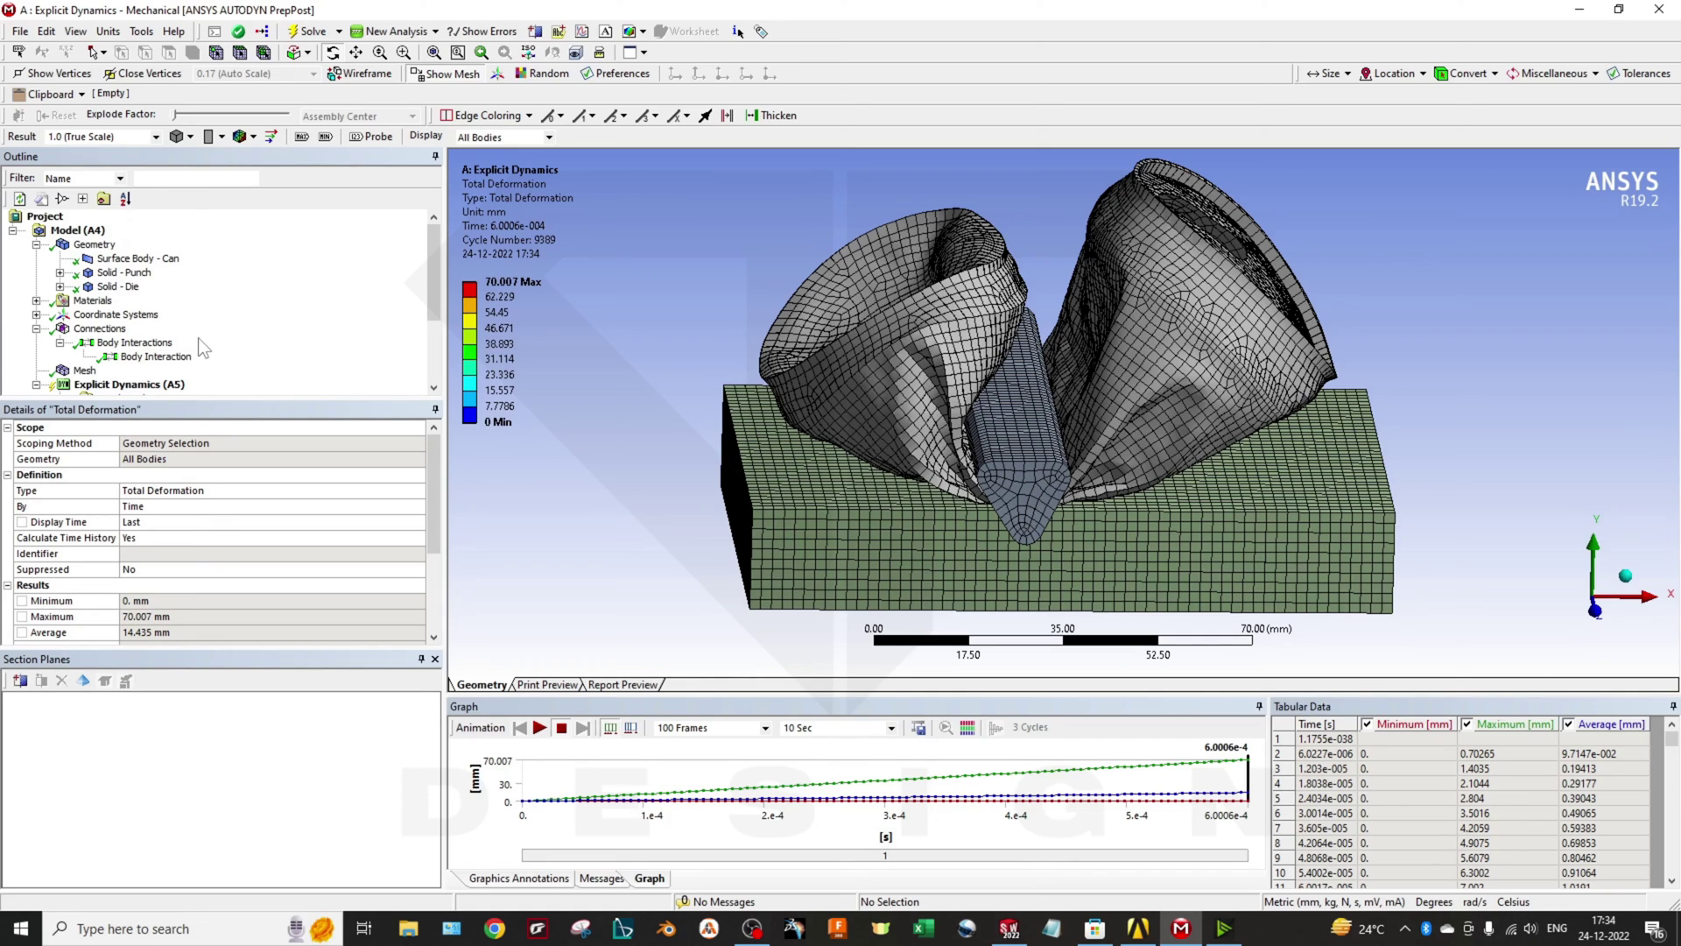
{"action": "middle_click_drag", "start_coordinate": [956, 521], "coordinate": [943, 524]}
{"action": "middle_click_drag", "start_coordinate": [1133, 517], "coordinate": [1048, 509], "text": "ctrl"}
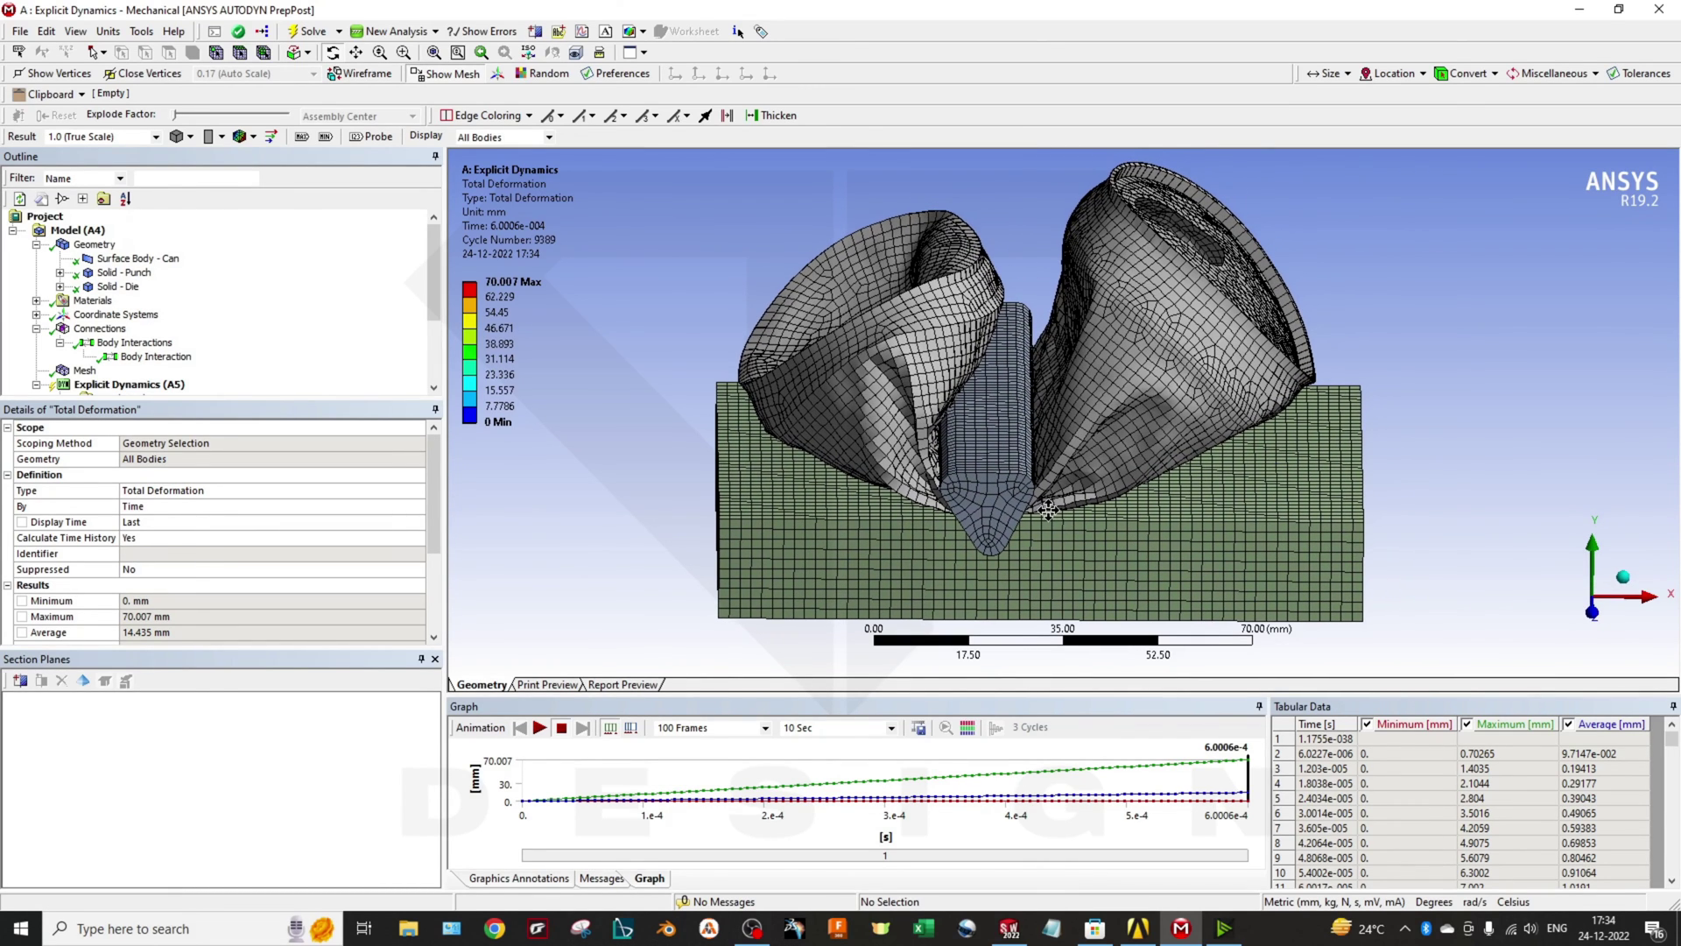